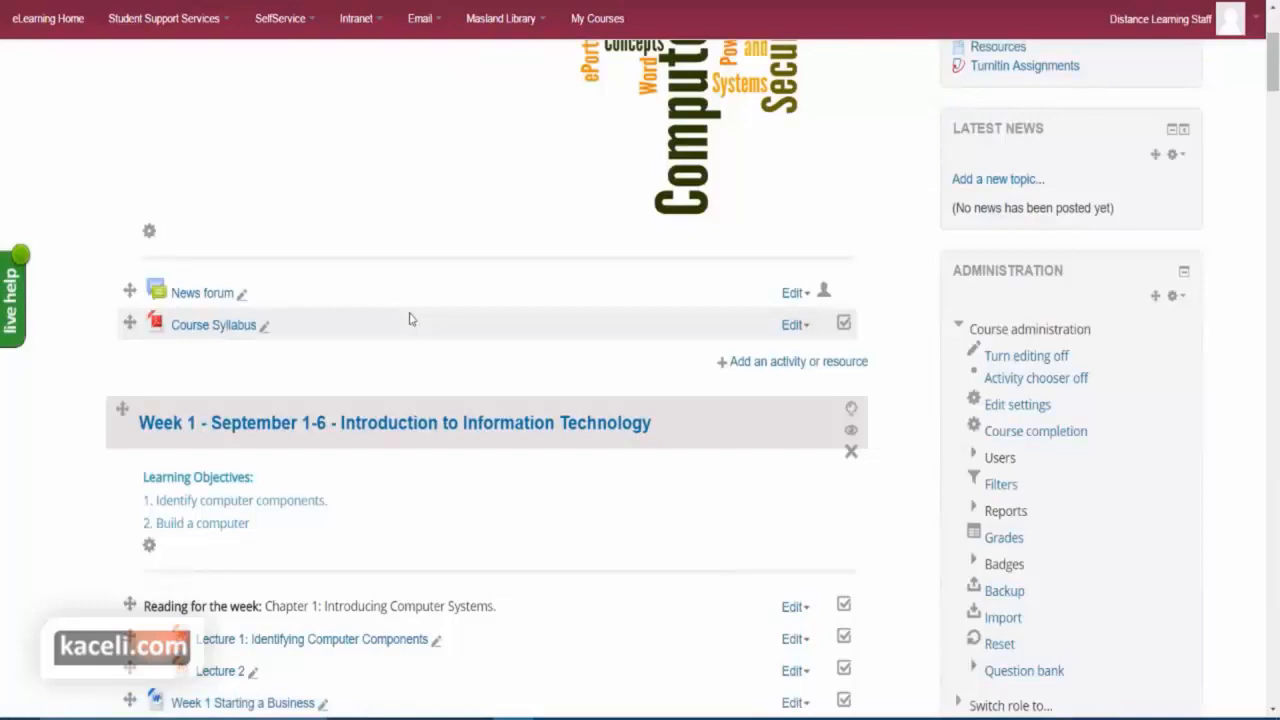
# Open Lesson 1: Computers in Education from the Week 1 section without resuming at the last page, and view its report overview
pyautogui.scroll(-5, 577, 289)
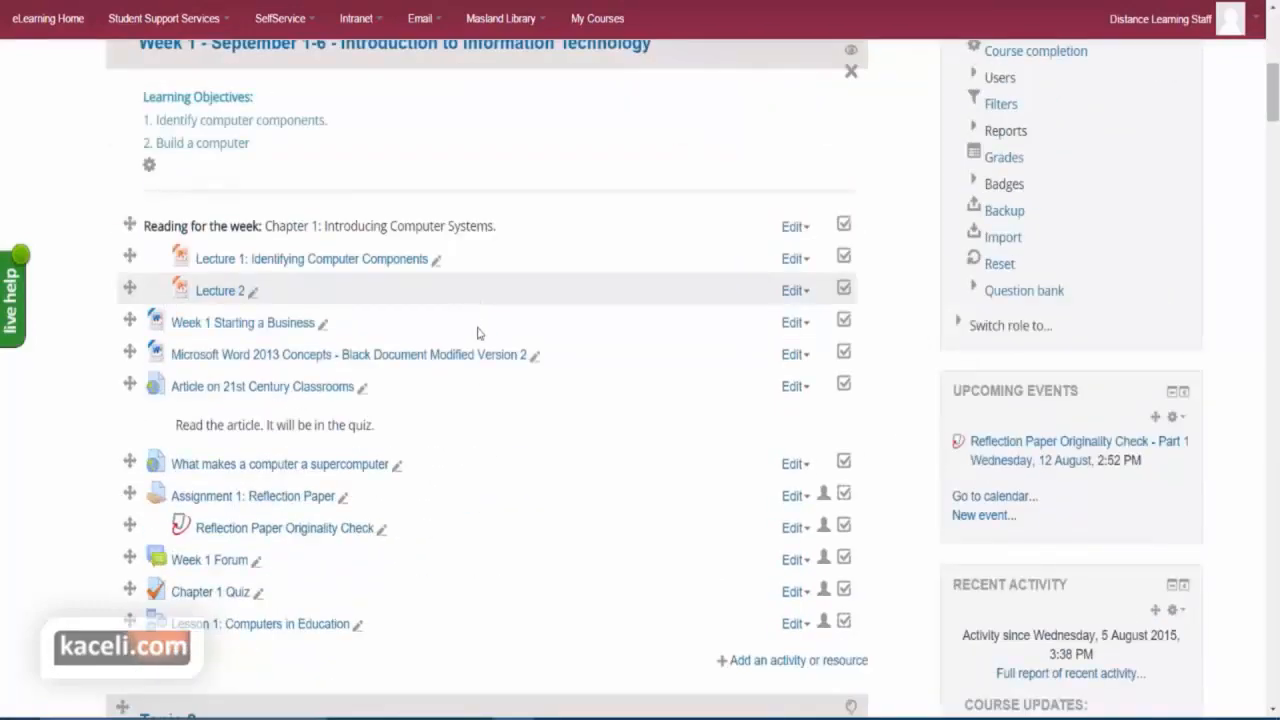
pyautogui.click(237, 477)
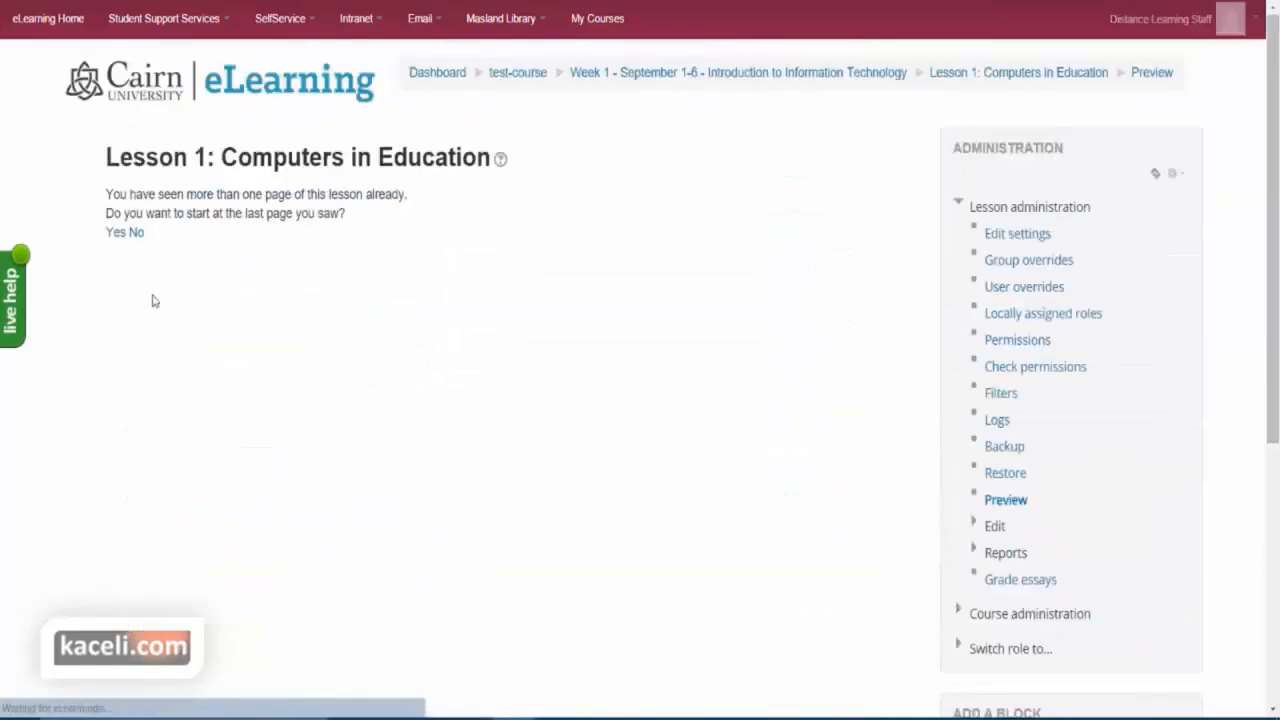
pyautogui.click(136, 233)
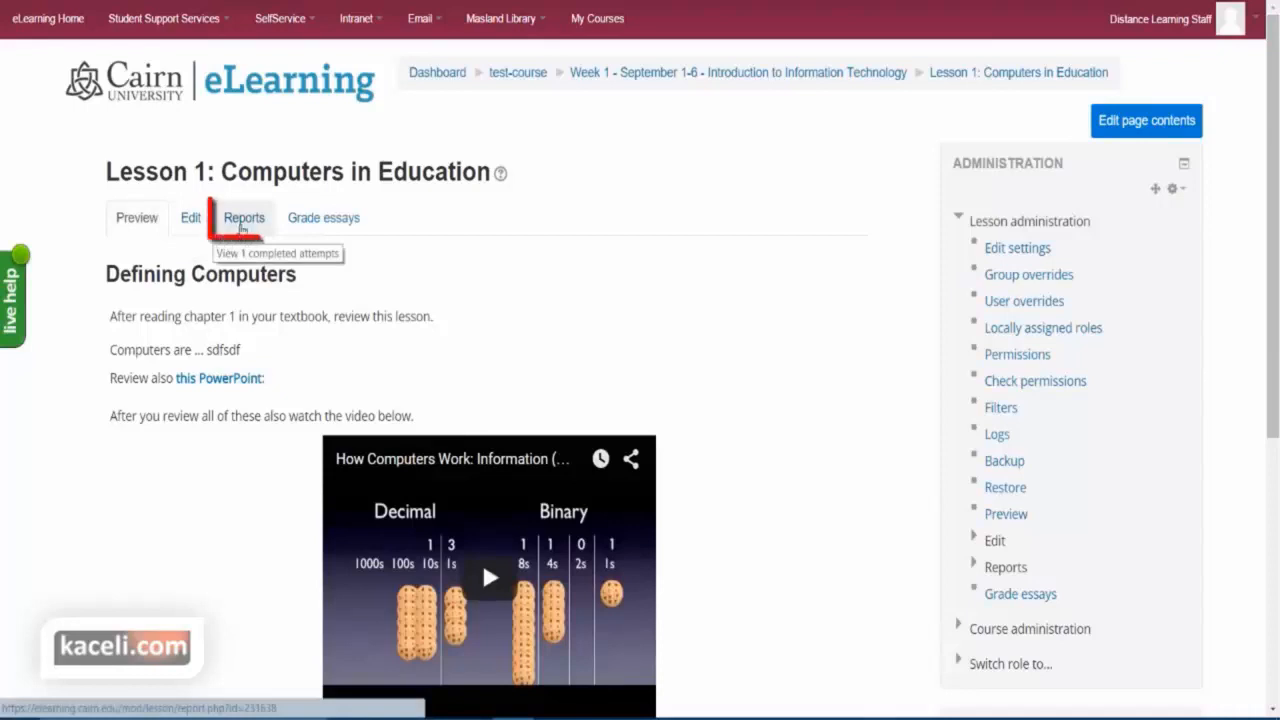
pyautogui.click(241, 222)
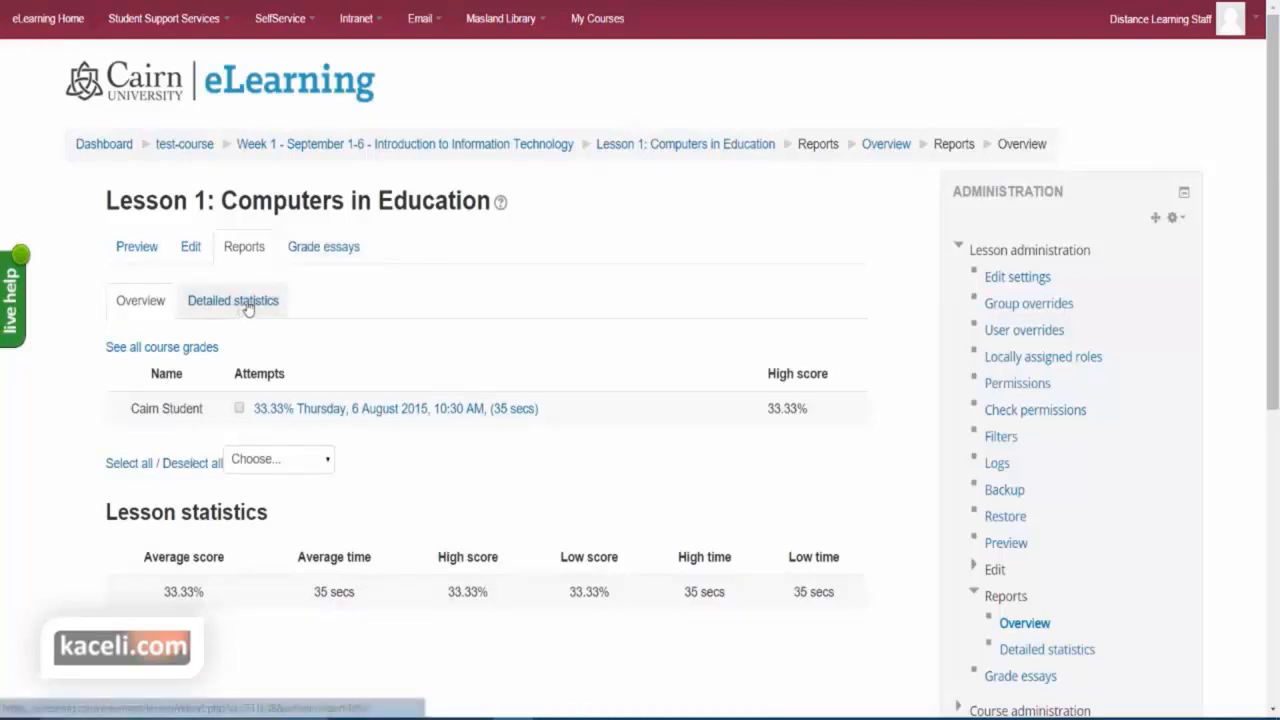
# From the lesson's essays awaiting grading, open the "How do computers work" submission in a new browser tab and read the student's response
pyautogui.click(318, 258)
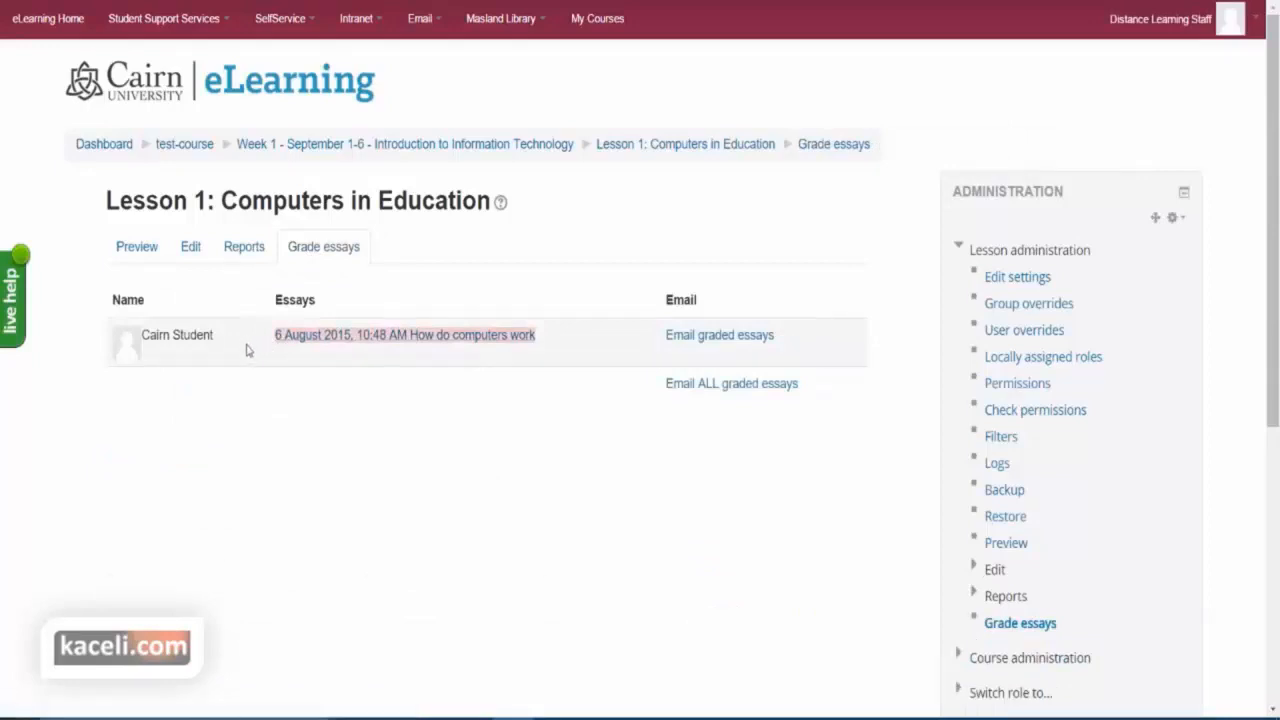
pyautogui.rightClick(353, 340)
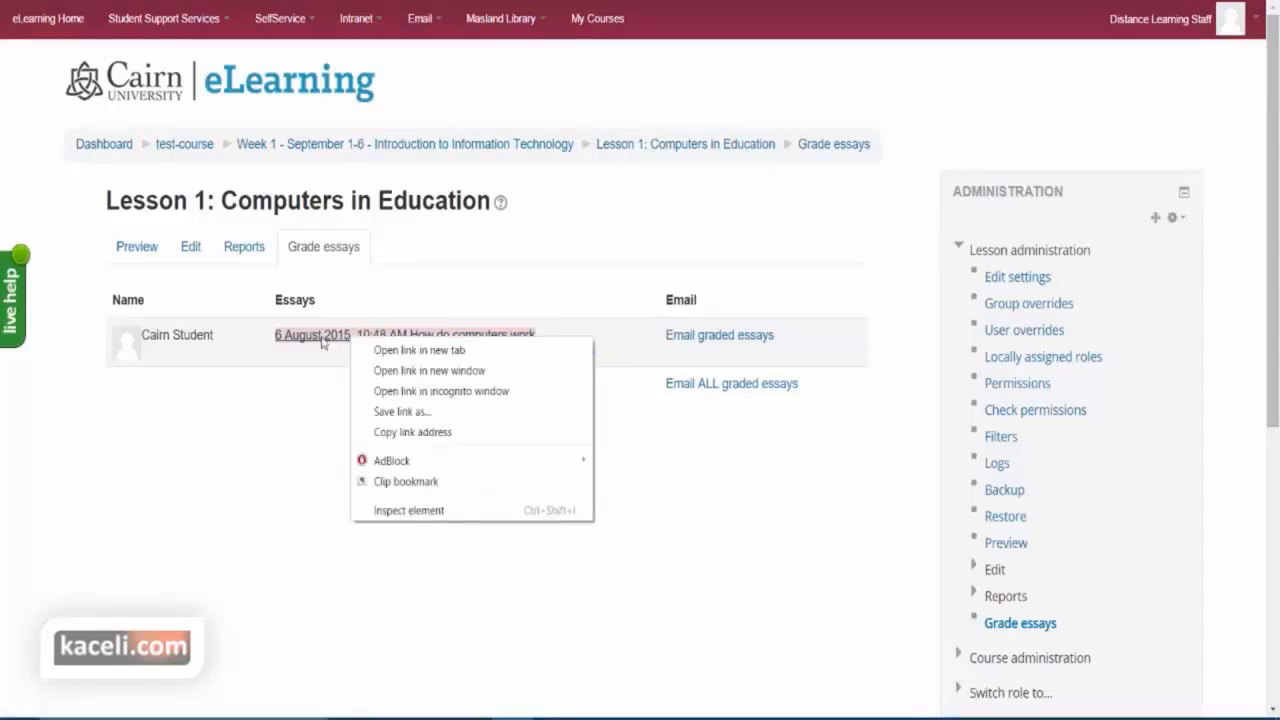
pyautogui.click(396, 352)
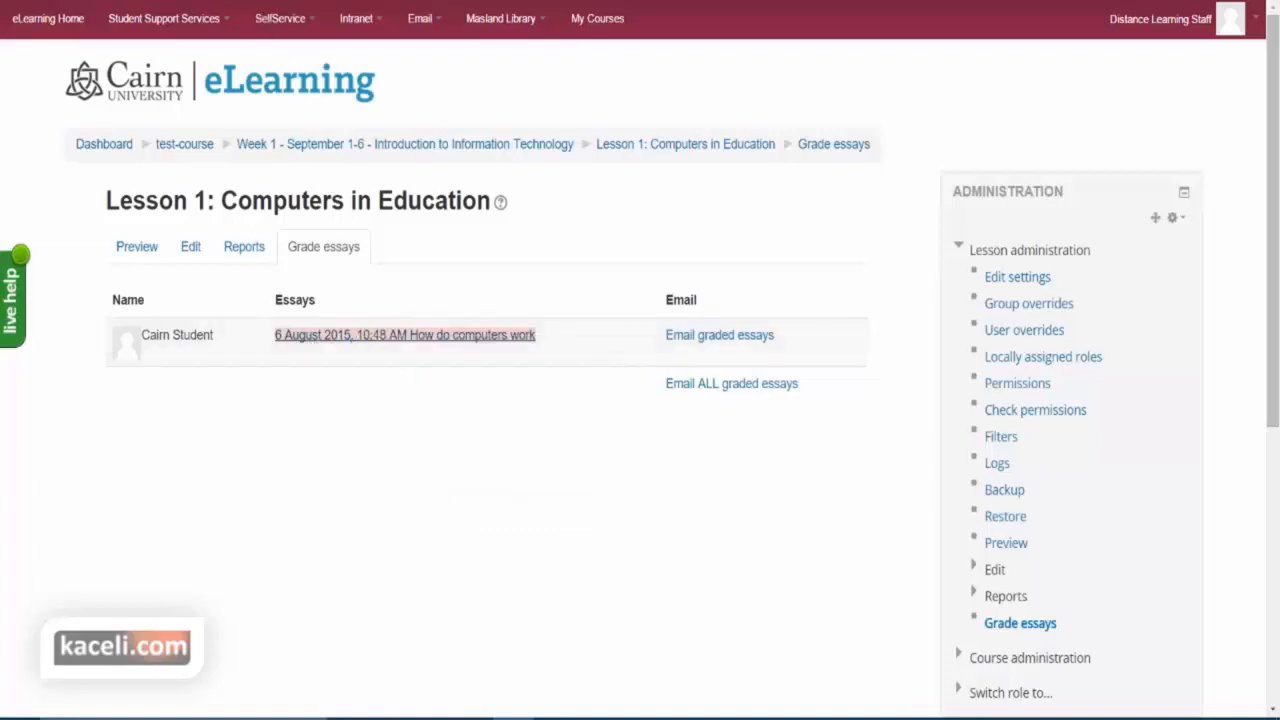
pyautogui.click(260, 1)
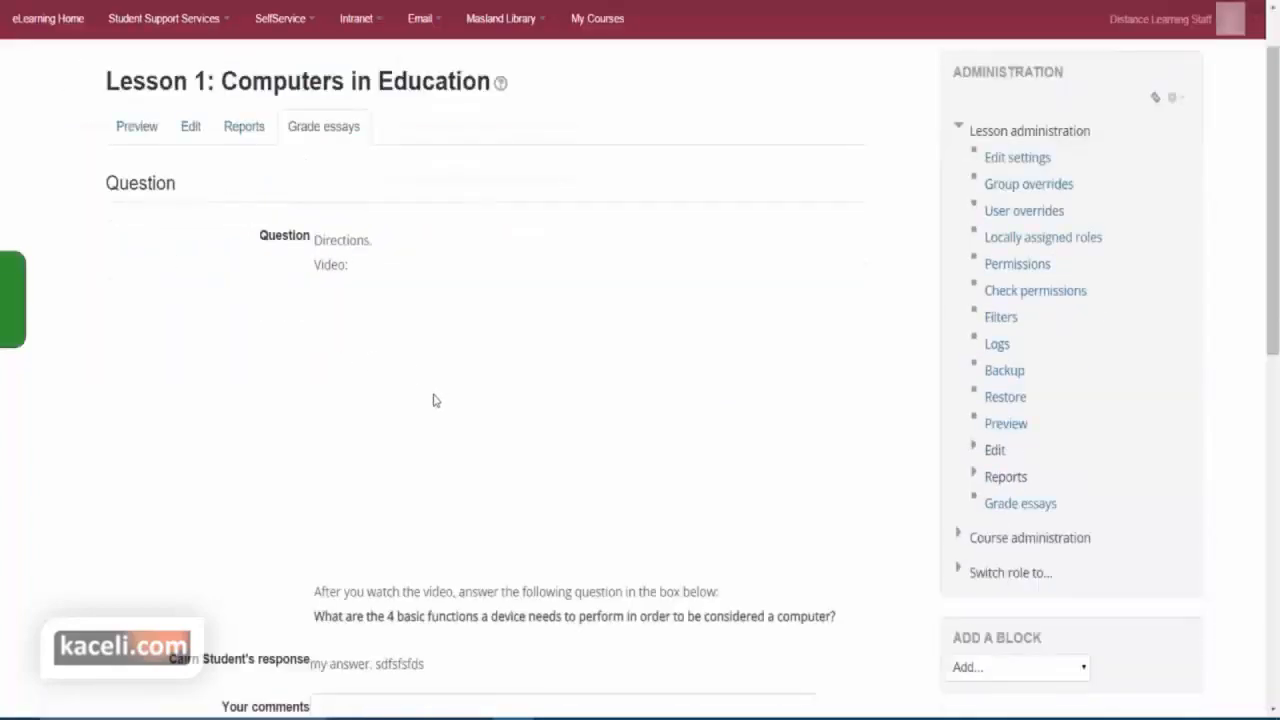
pyautogui.scroll(-2, 434, 397)
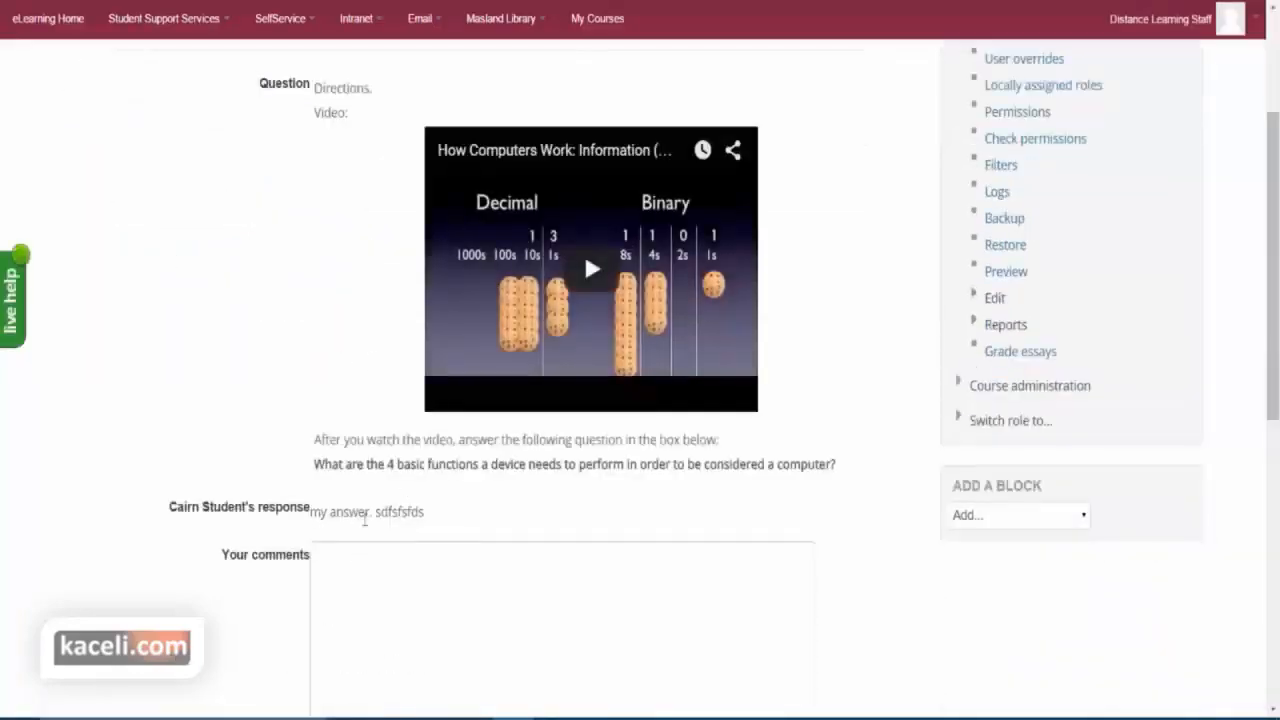
pyautogui.moveTo(427, 517); pyautogui.dragTo(331, 512)
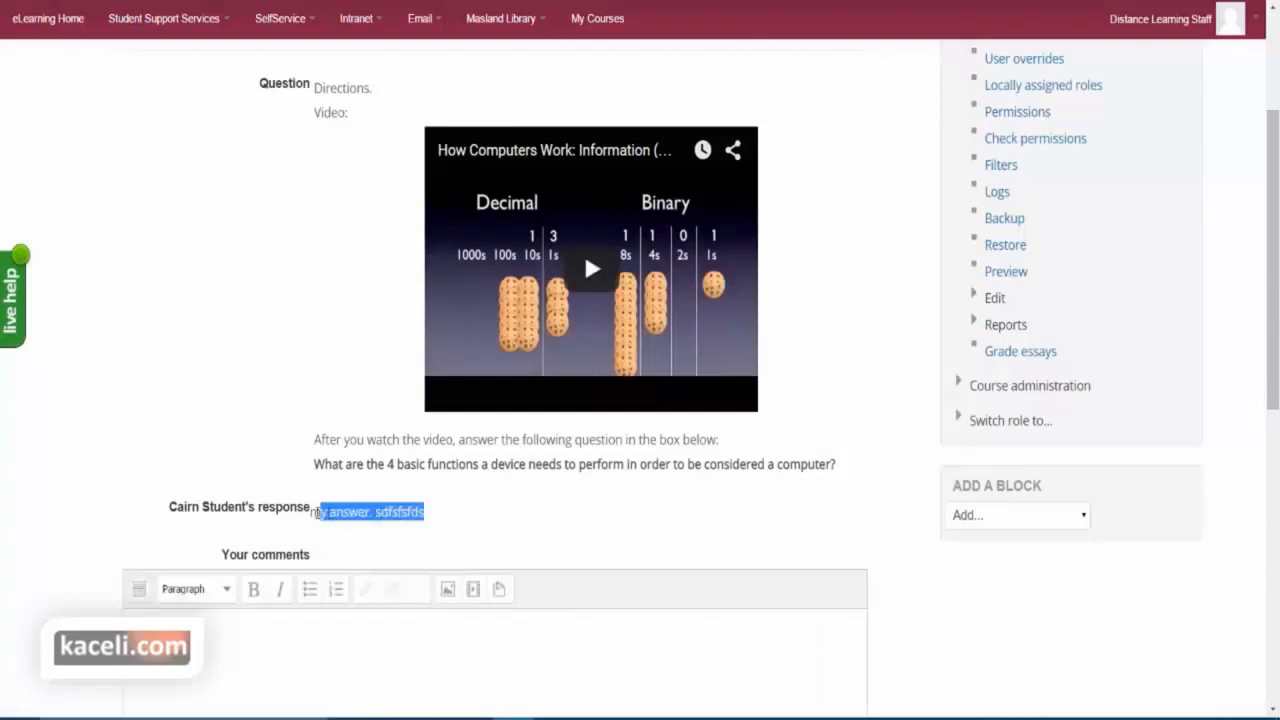
# Grade the essay with the comment "sdfdsfdsfds" and an essay score, and save the changes
pyautogui.scroll(-2, 350, 536)
pyautogui.click(159, 530)
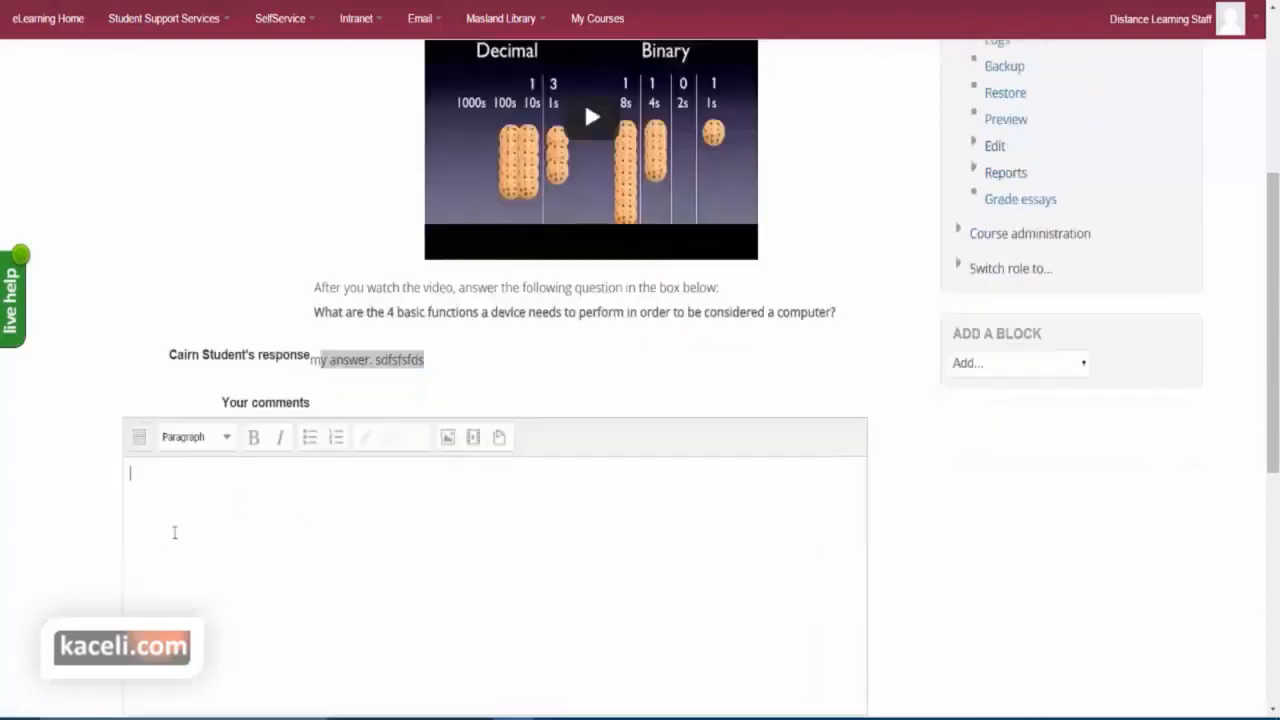
pyautogui.scroll(-2, 170, 531)
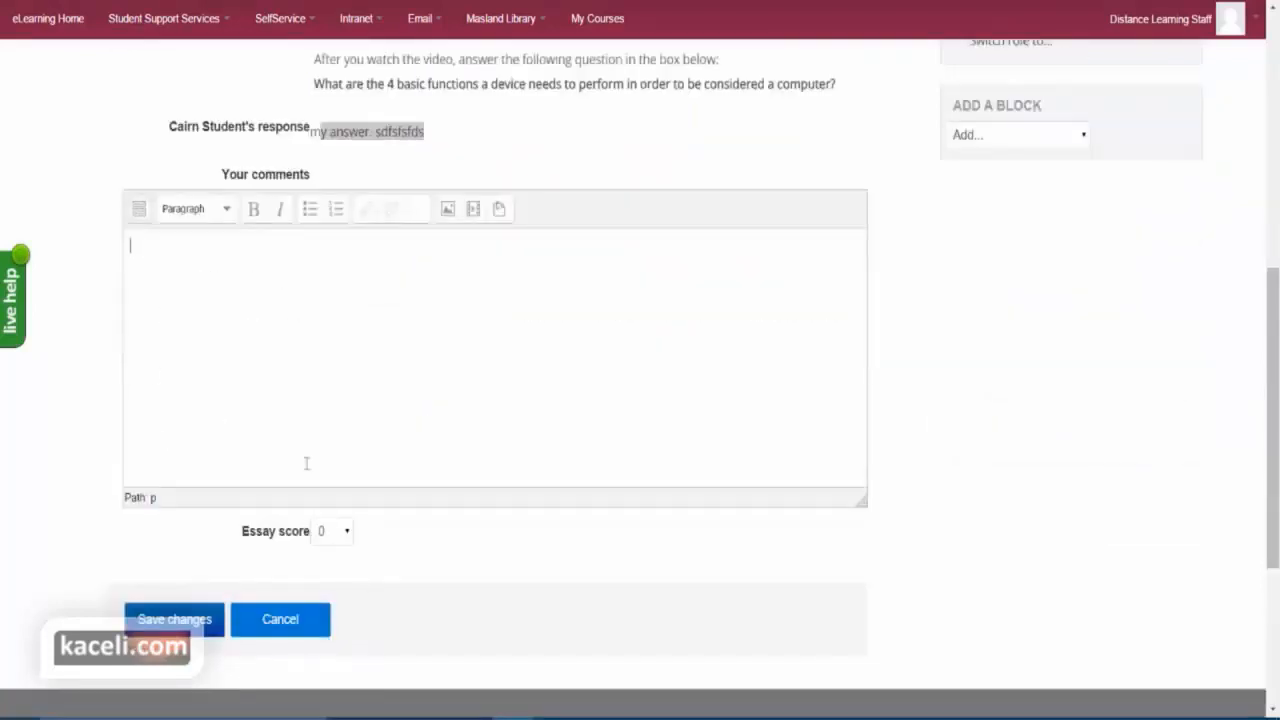
pyautogui.write('sdfdsfdsfds')
pyautogui.click(340, 535)
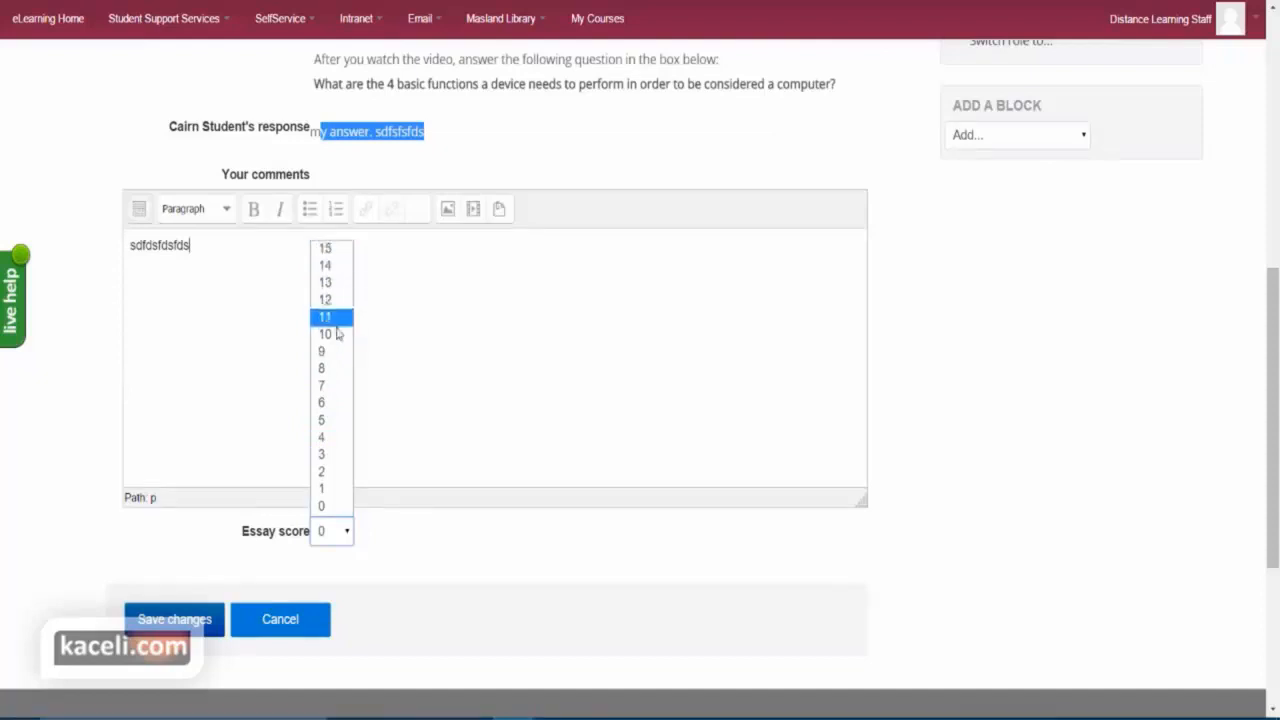
pyautogui.click(327, 427)
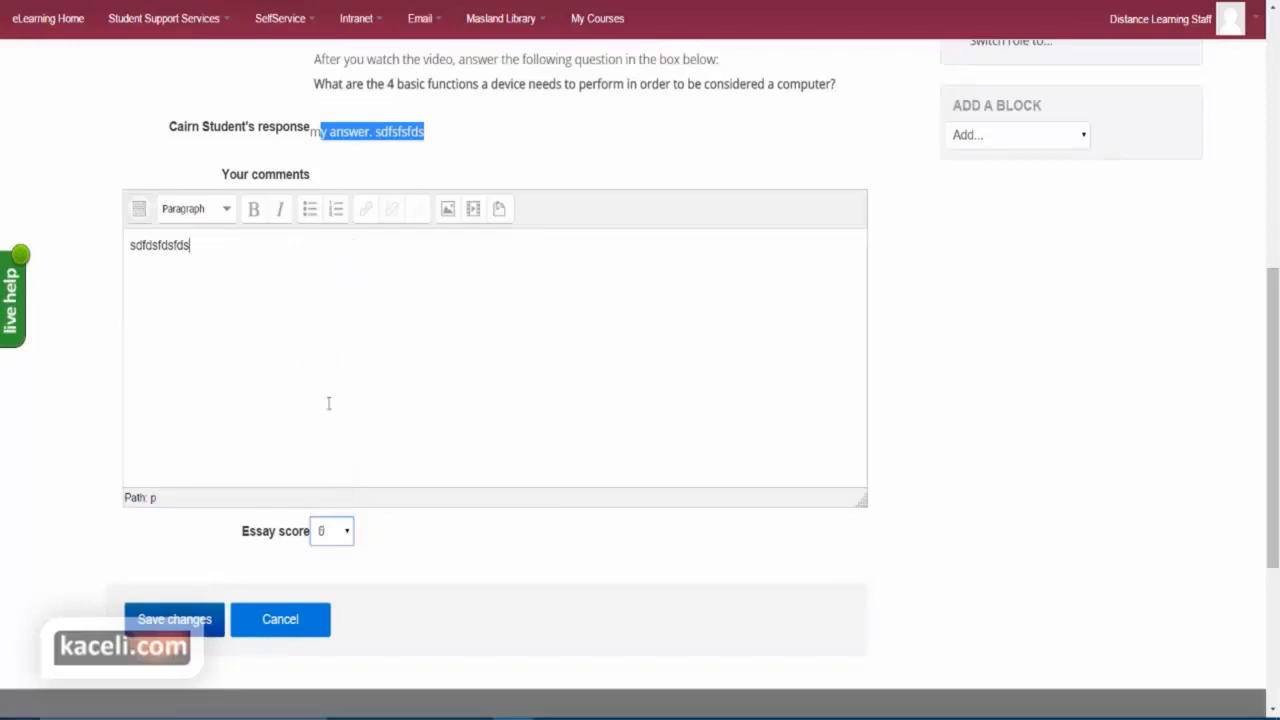
pyautogui.click(190, 622)
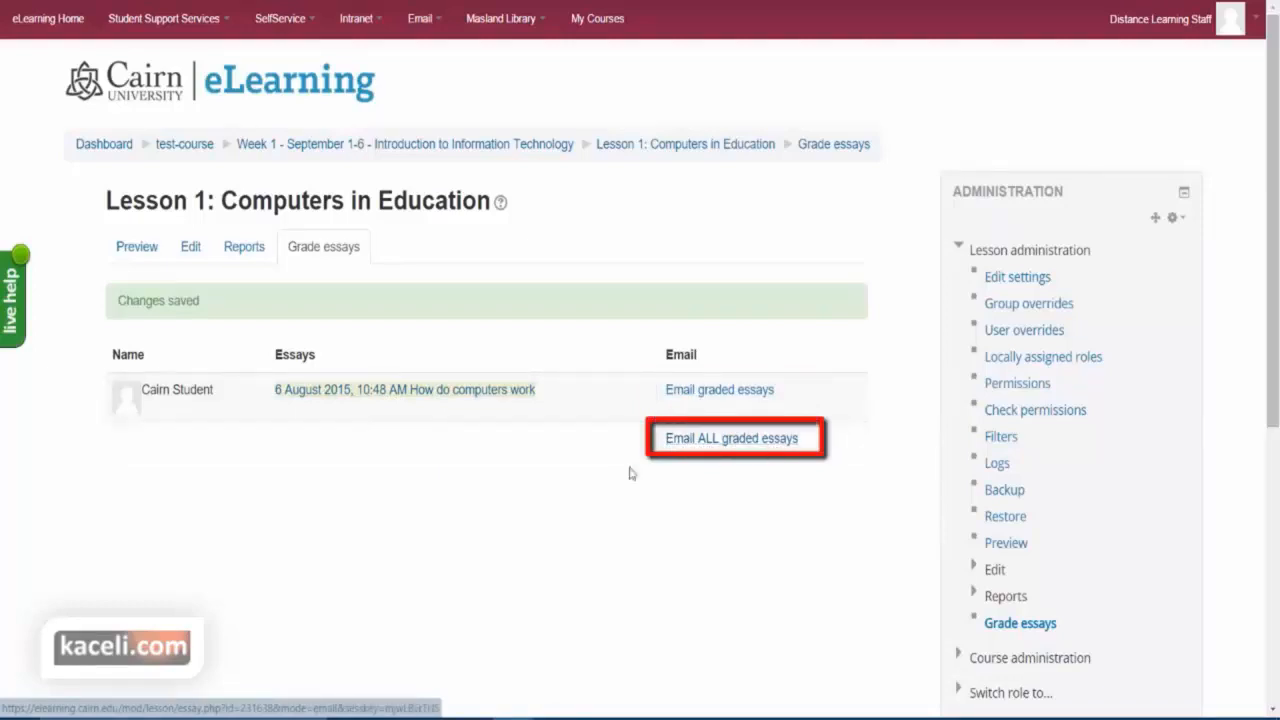
# Check the student's high score in the lesson report and examine the grade columns in the test-course gradebook
pyautogui.click(238, 258)
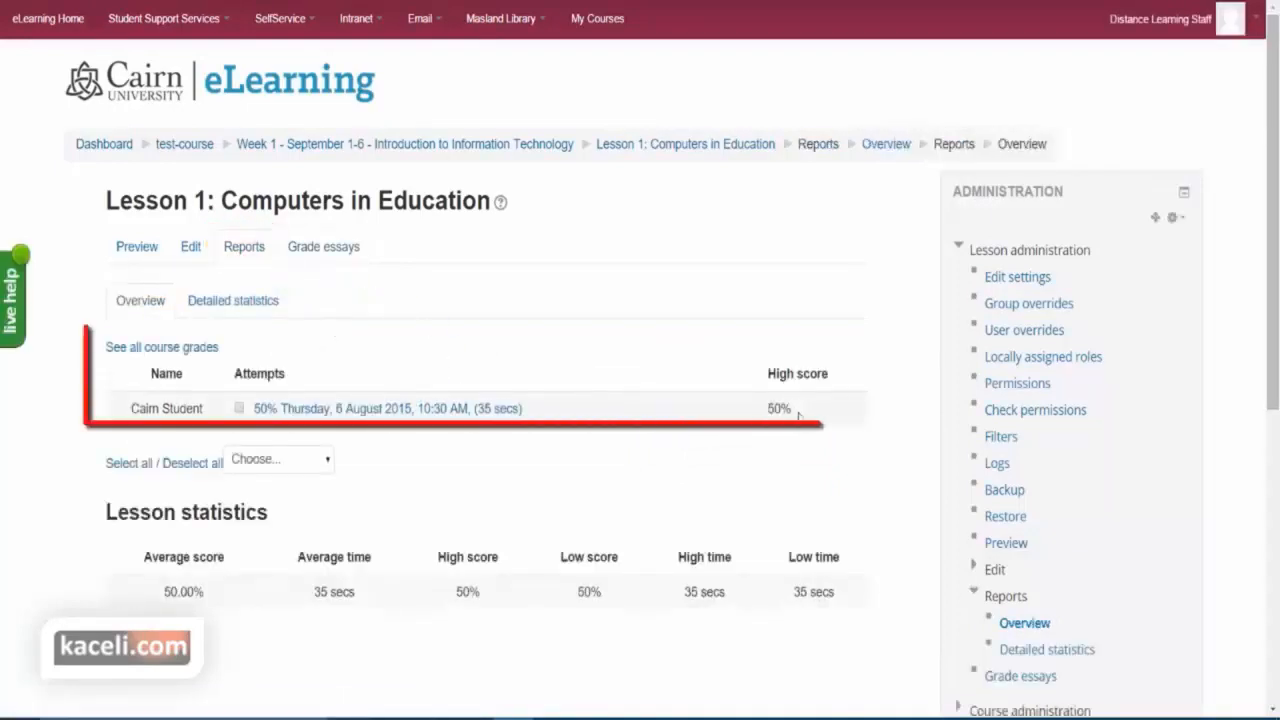
pyautogui.moveTo(793, 410); pyautogui.dragTo(768, 409)
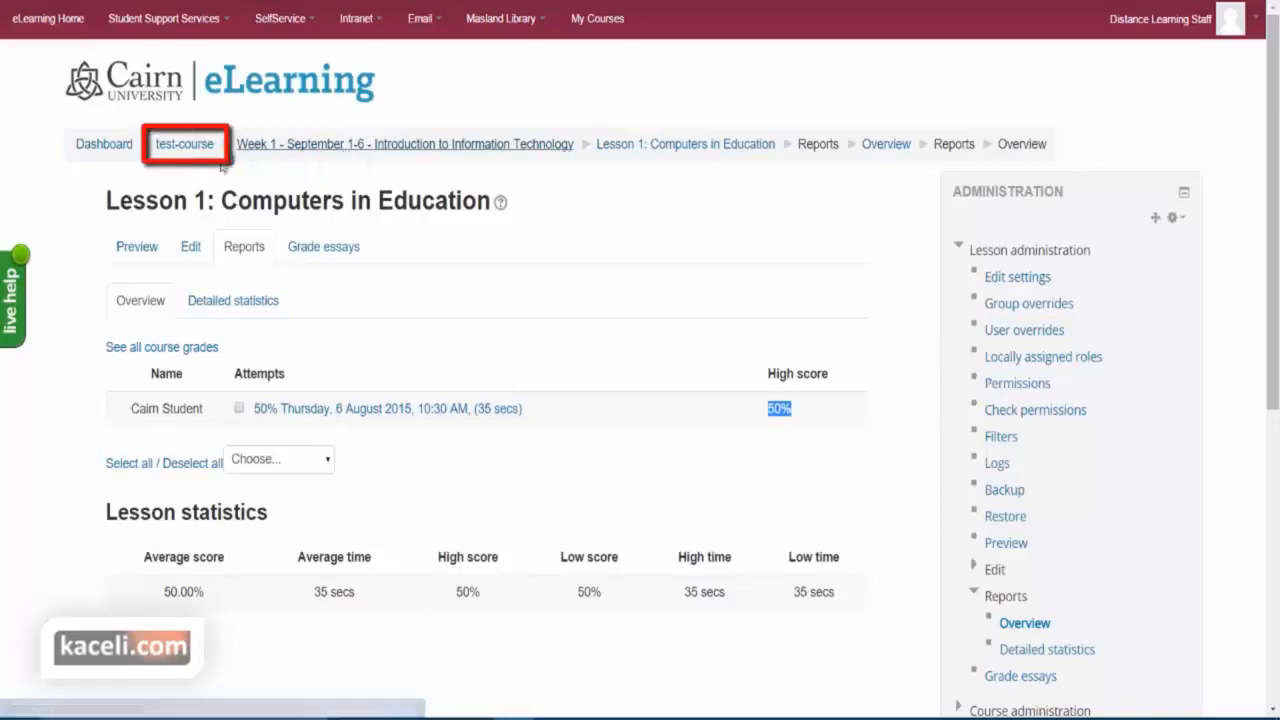
pyautogui.click(185, 145)
pyautogui.scroll(-7, 666, 383)
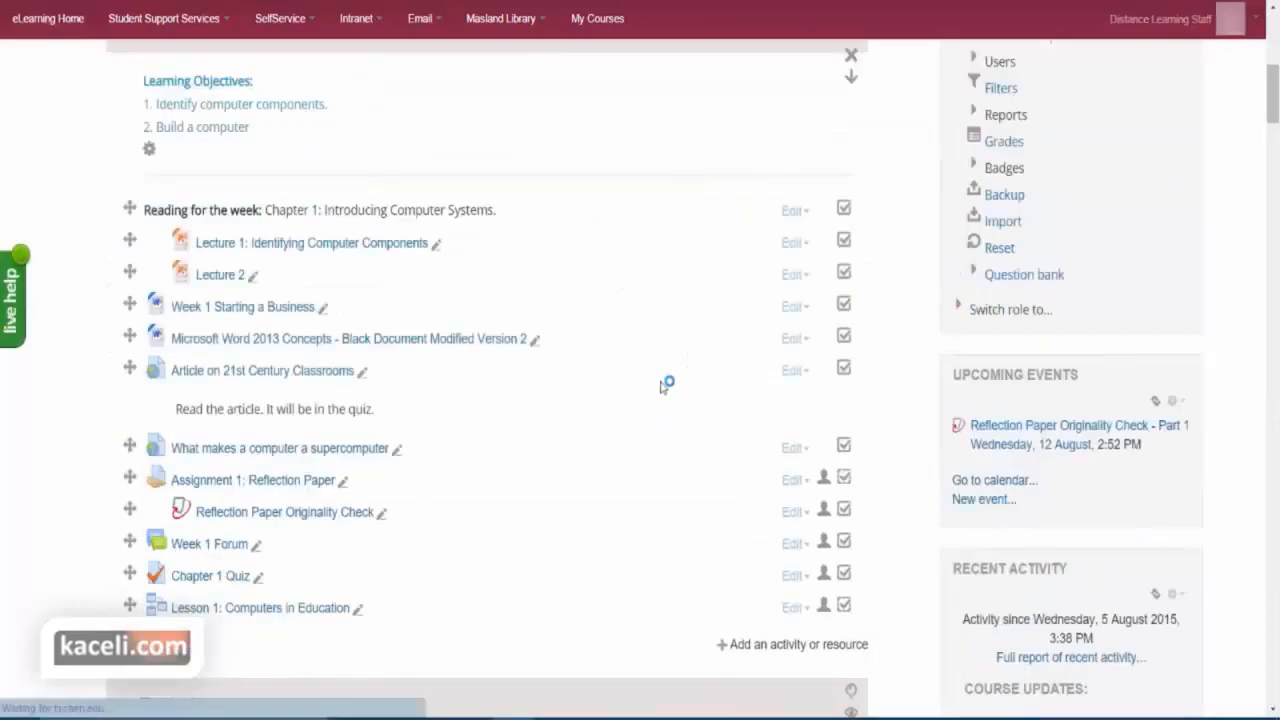
pyautogui.scroll(3, 1060, 295)
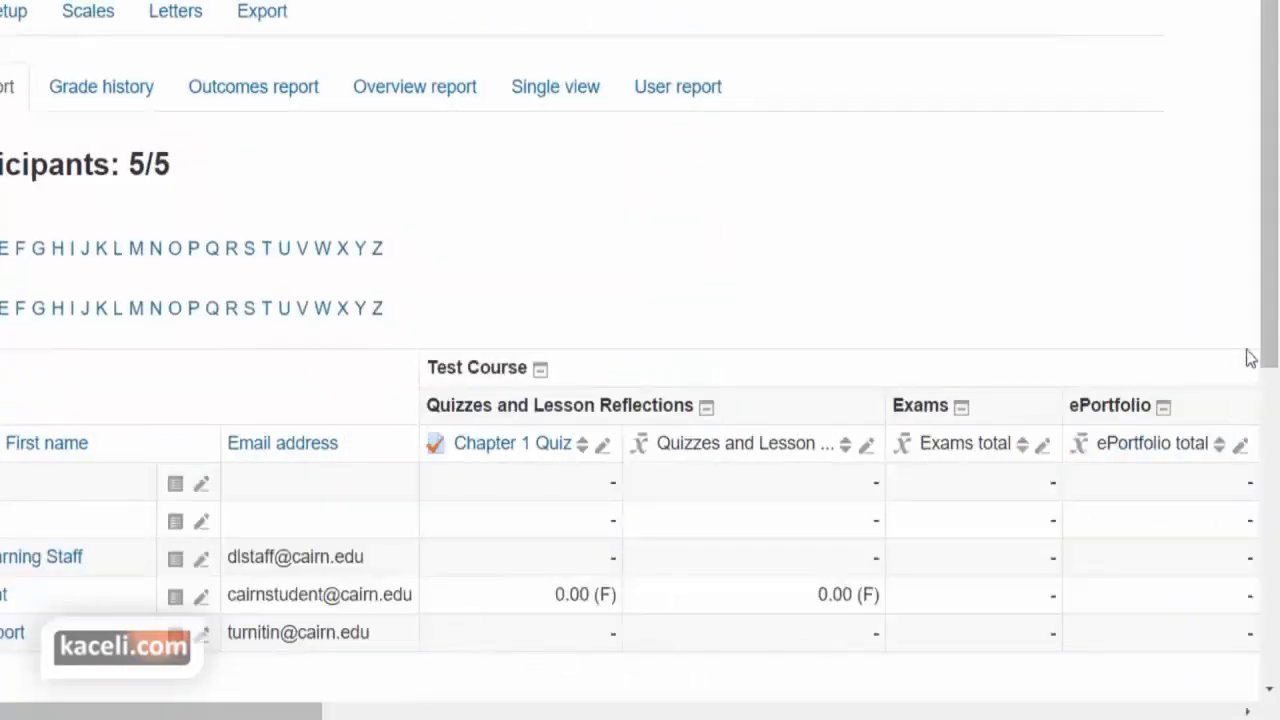
pyautogui.scroll(-3, 1266, 343)
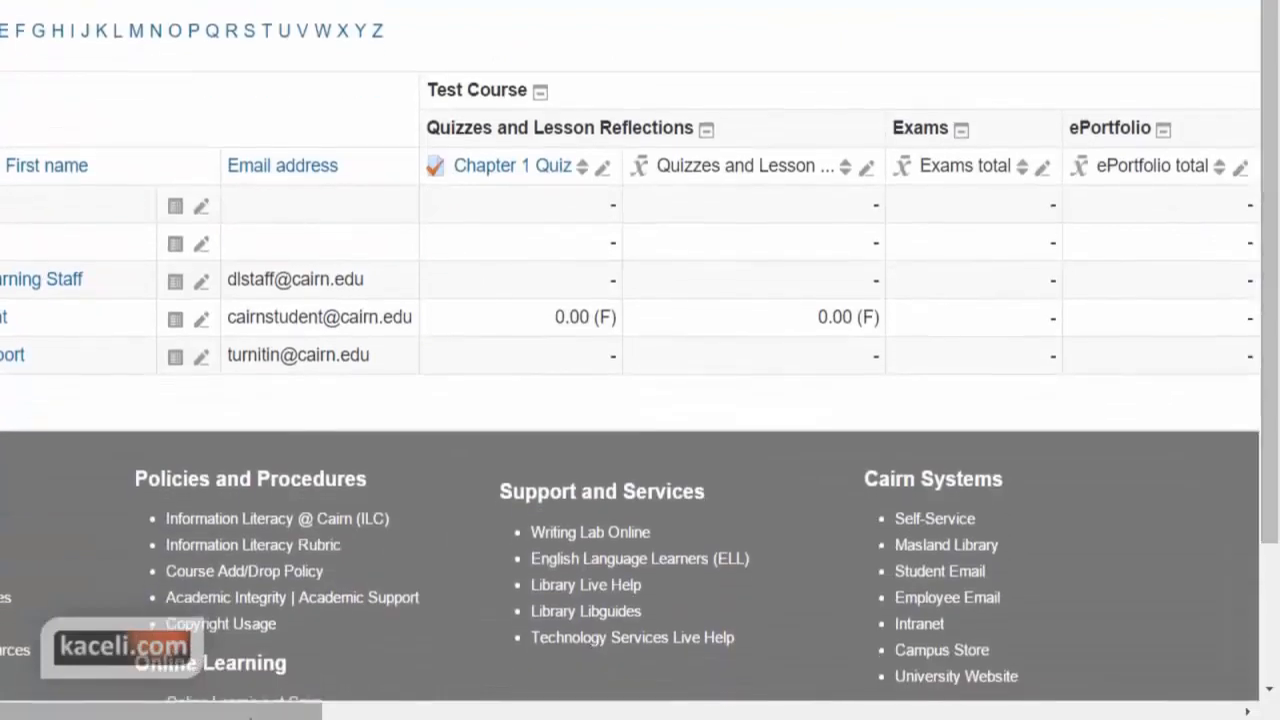
pyautogui.moveTo(260, 711); pyautogui.dragTo(840, 708)
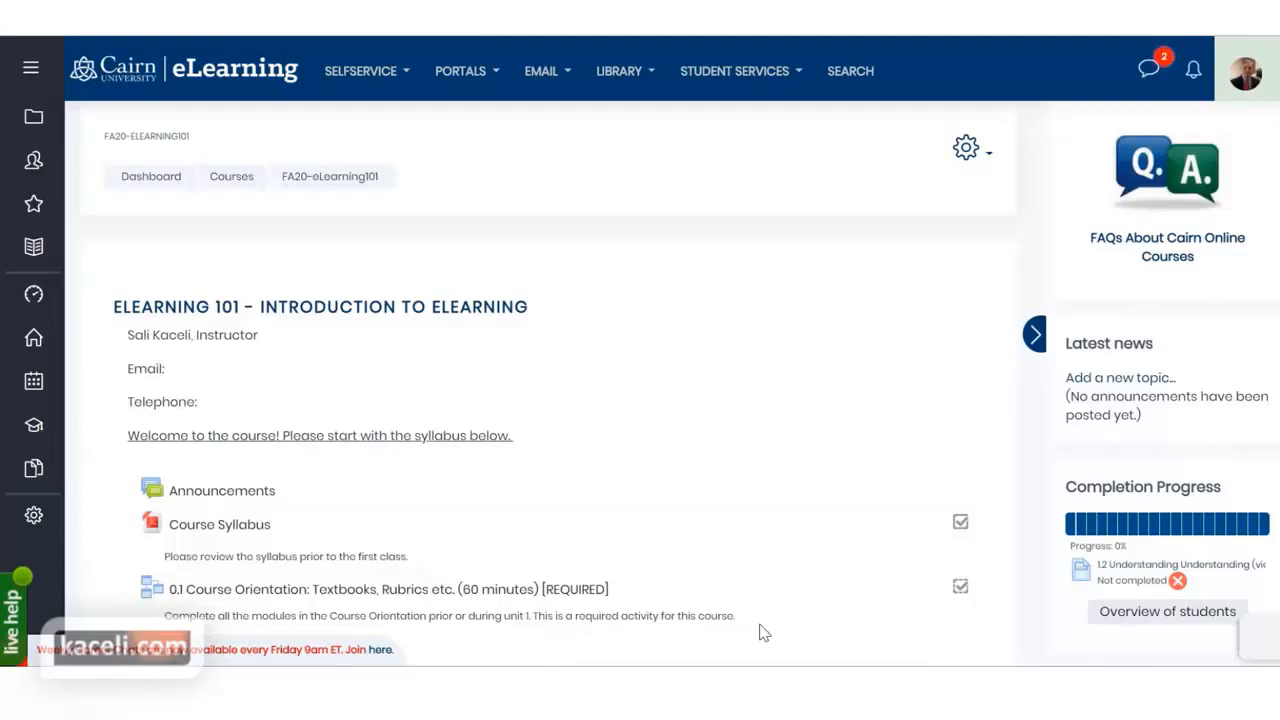
# Collapse the side blocks of the FA20-eLearning101 course and turn editing on
pyautogui.scroll(-2, 768, 581)
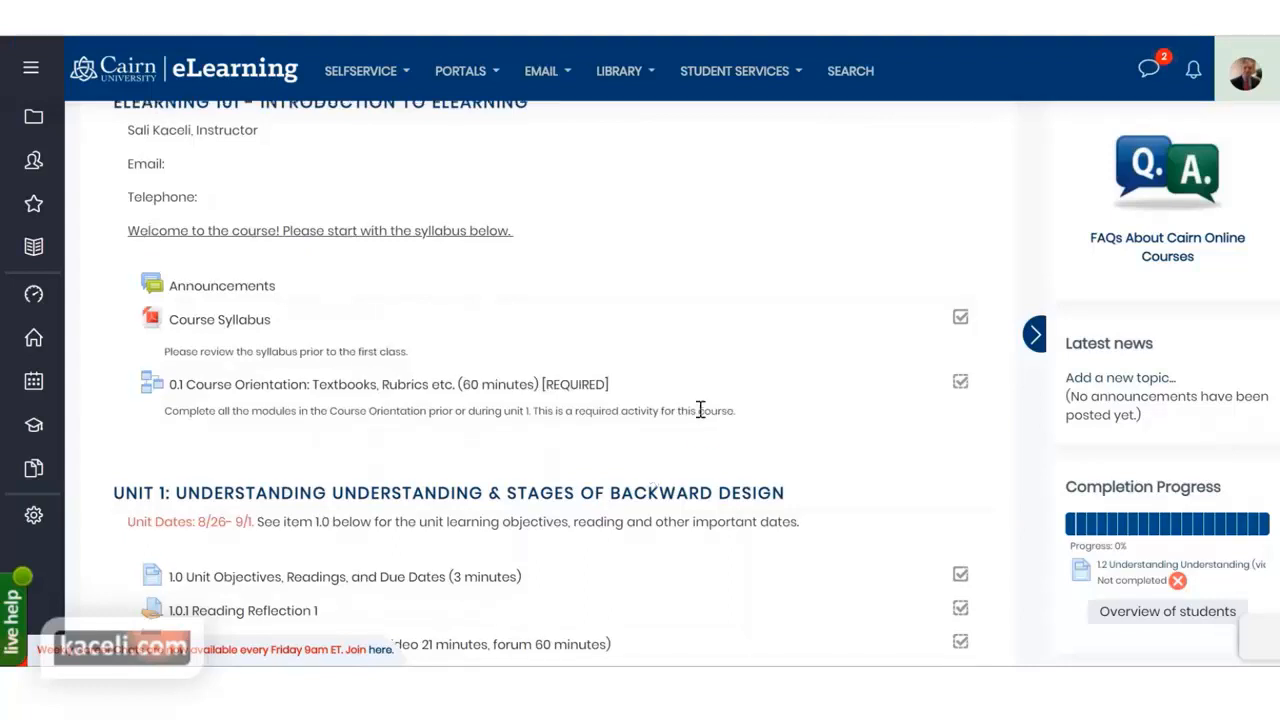
pyautogui.scroll(2, 694, 412)
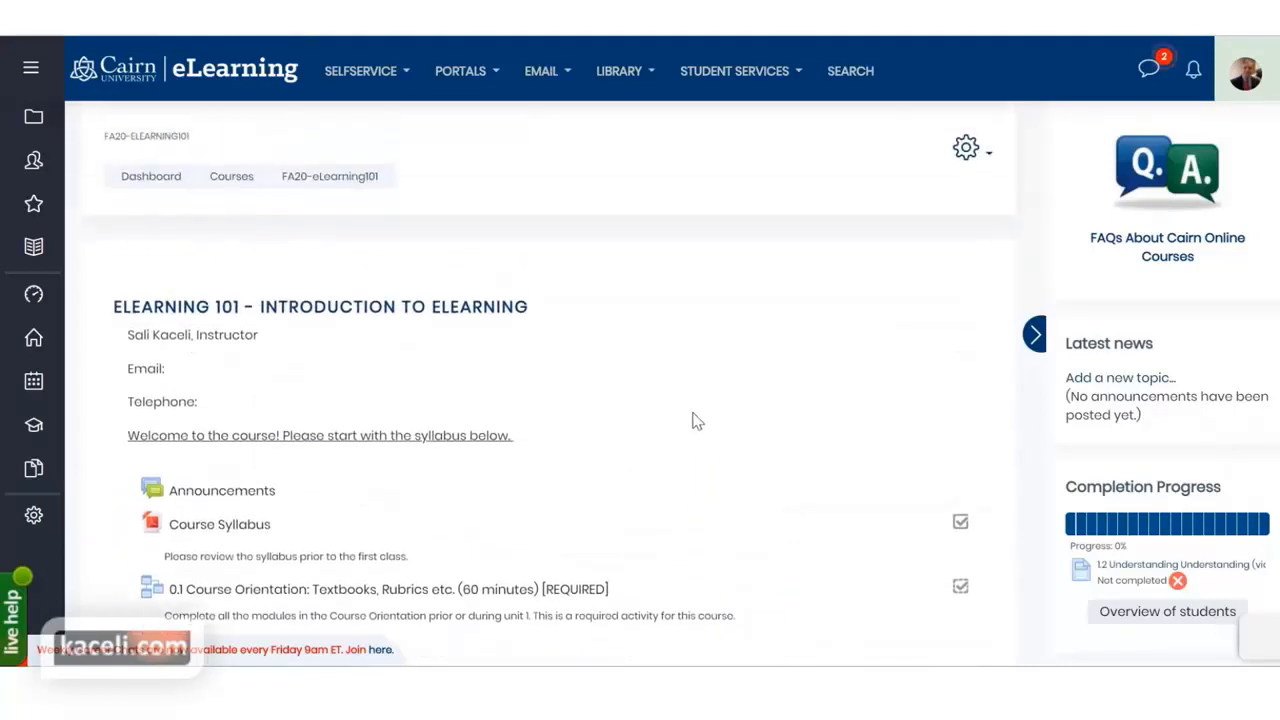
pyautogui.click(970, 152)
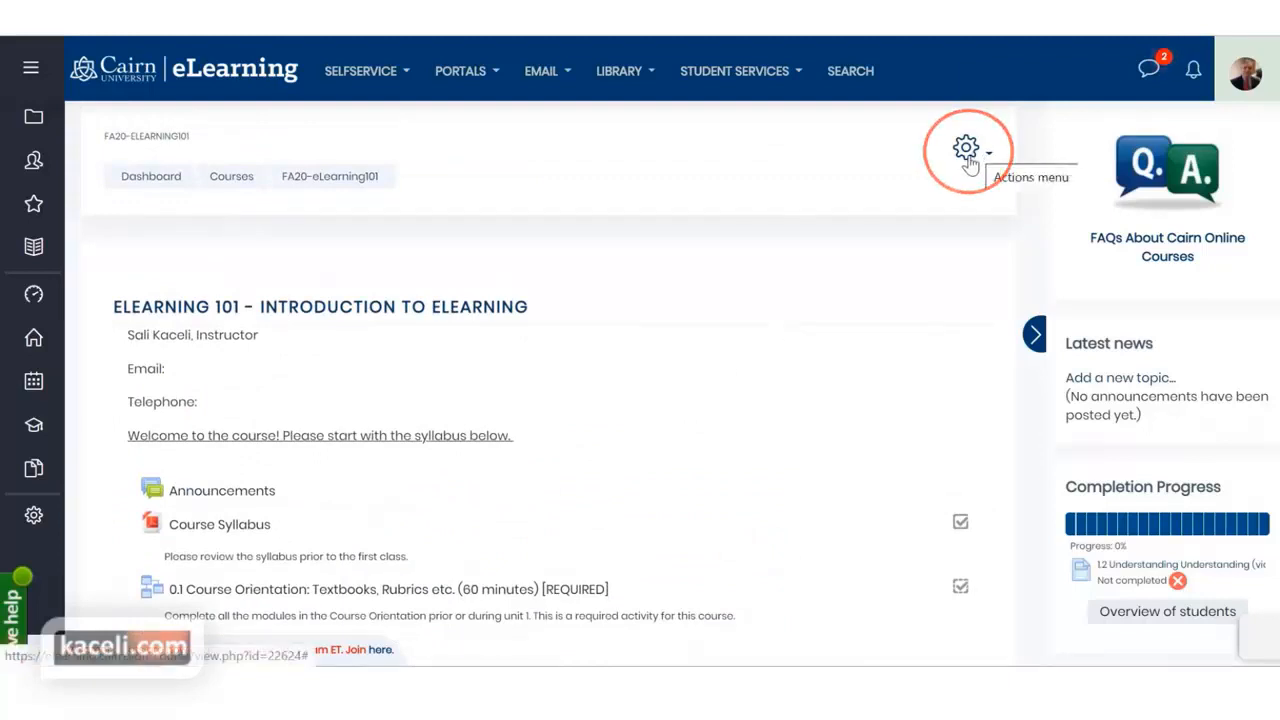
pyautogui.click(1033, 337)
pyautogui.click(1226, 147)
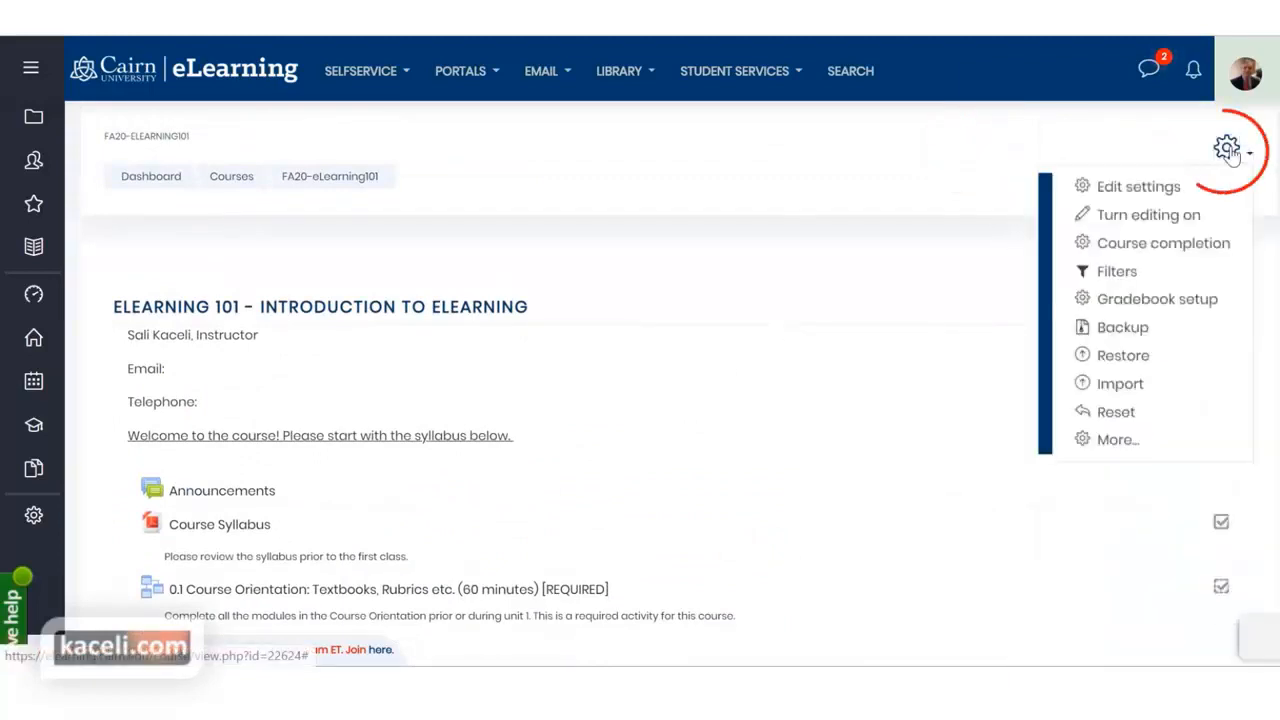
pyautogui.click(1116, 218)
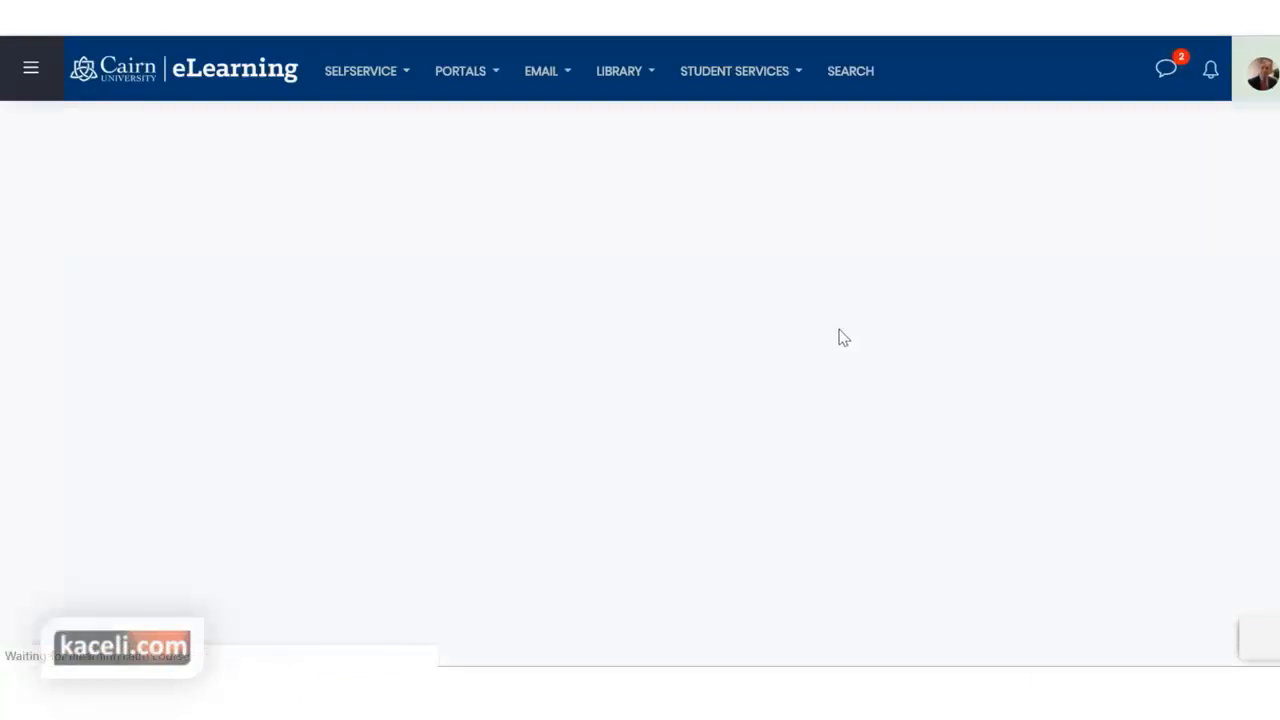
# Add a new Attendance activity to the course's introductory section, above Unit 1
pyautogui.scroll(-2, 650, 413)
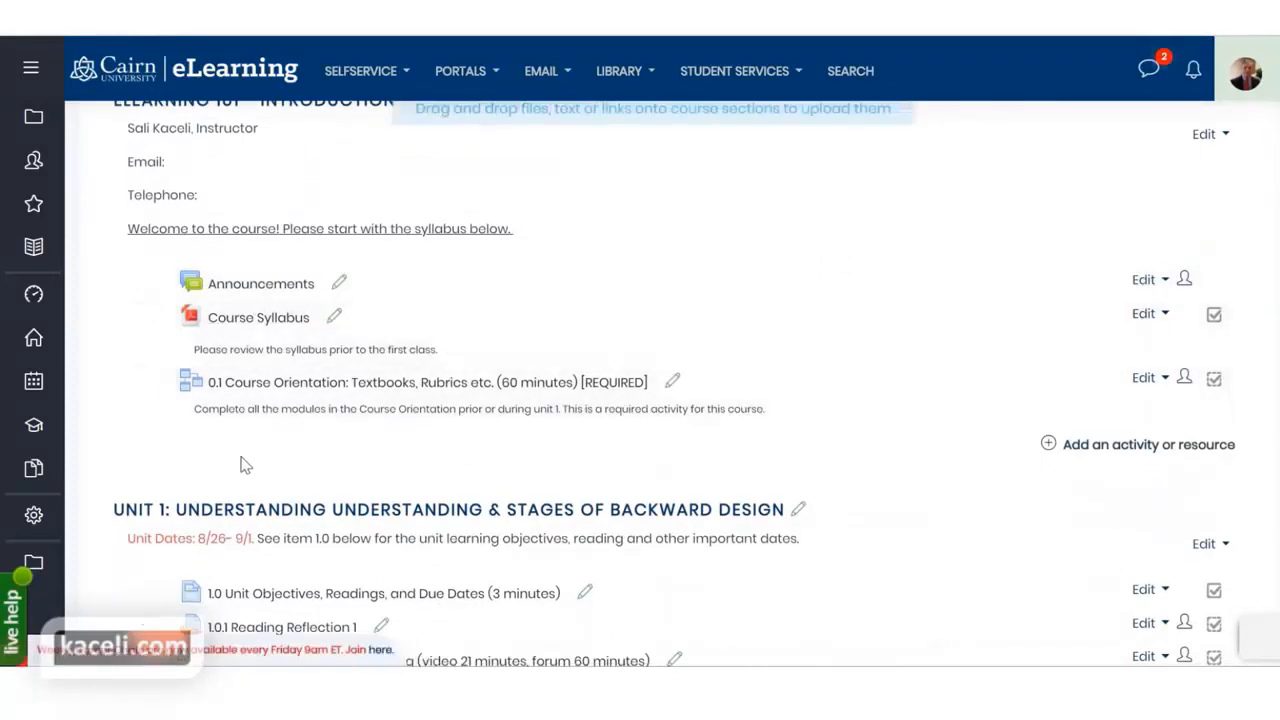
pyautogui.click(1123, 455)
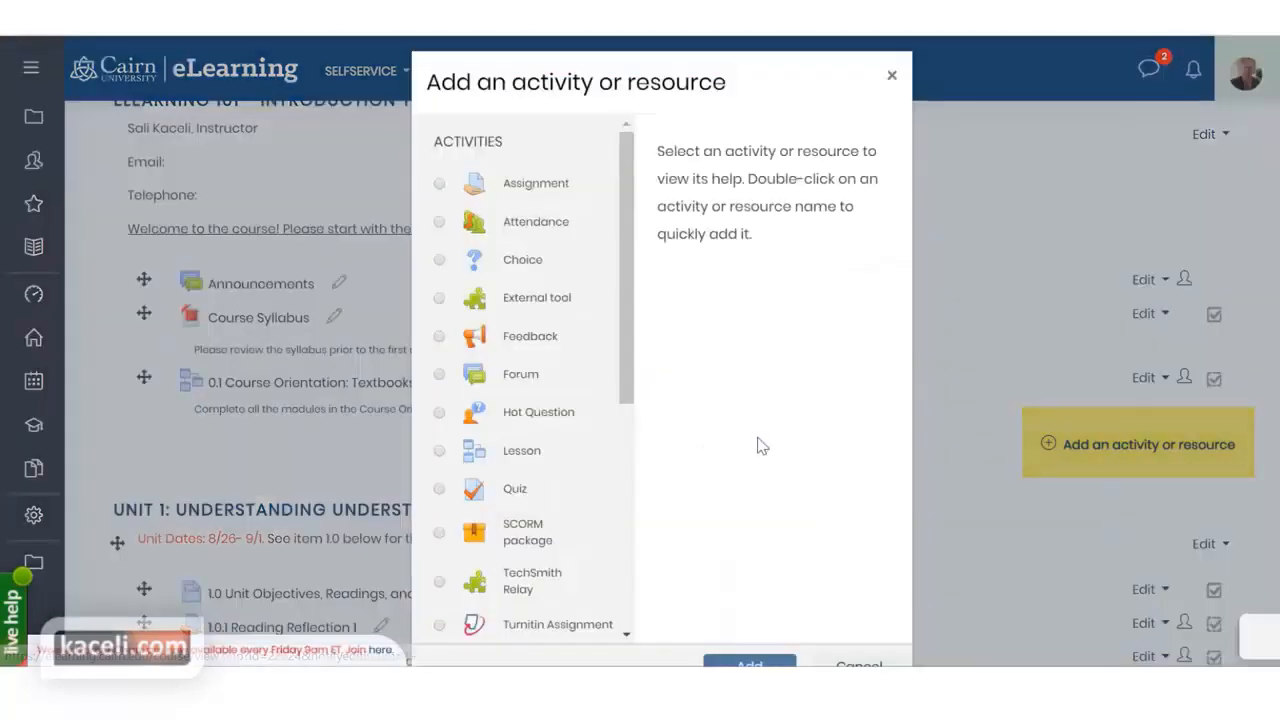
pyautogui.click(522, 230)
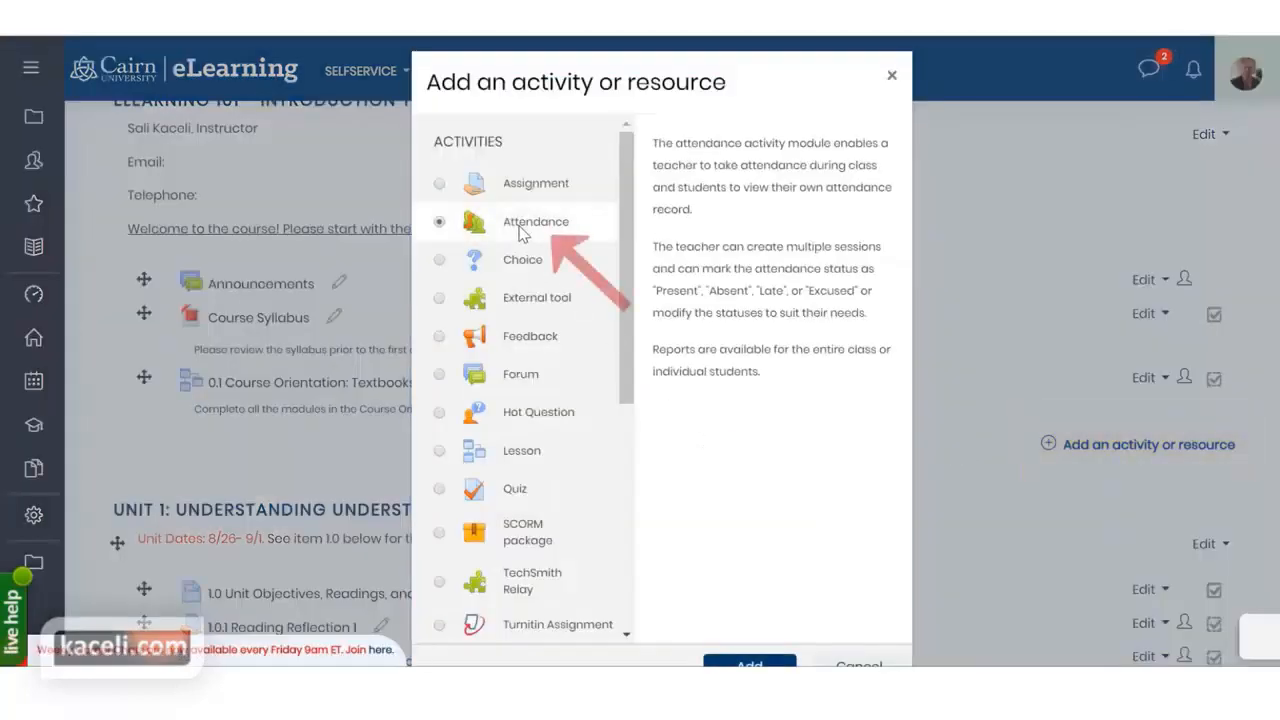
pyautogui.moveTo(655, 80); pyautogui.dragTo(655, 42)
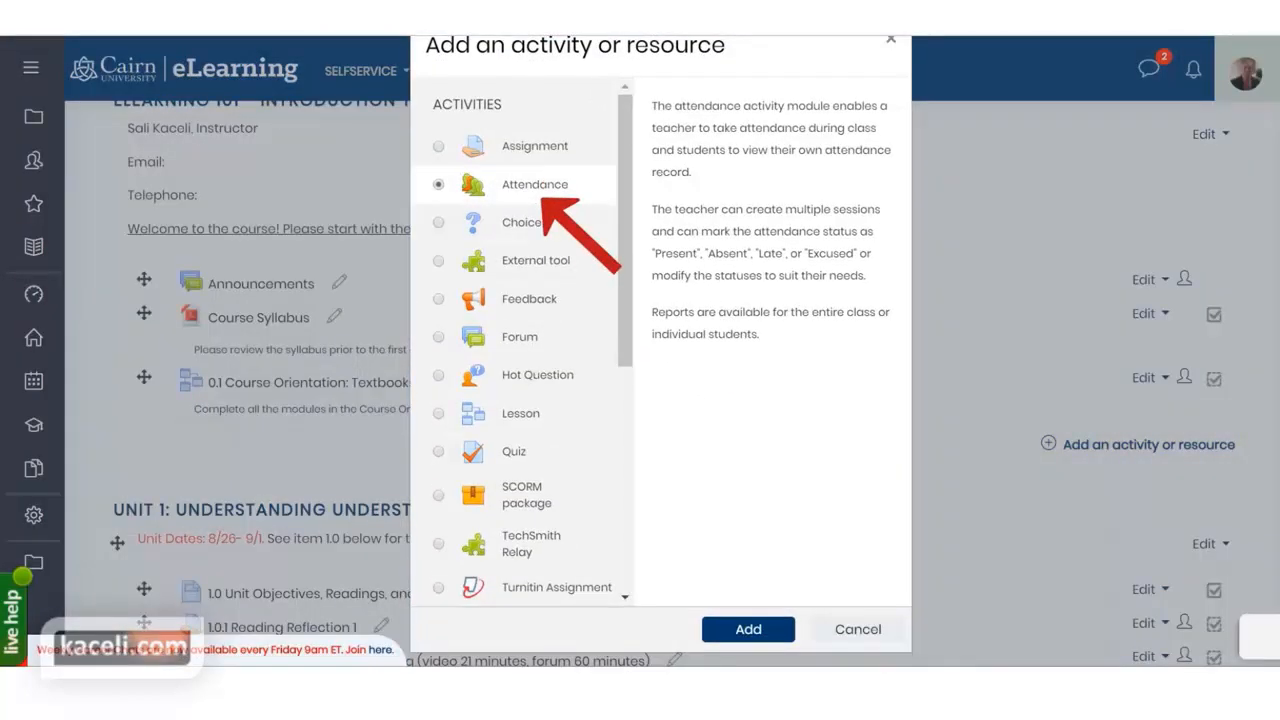
pyautogui.click(740, 628)
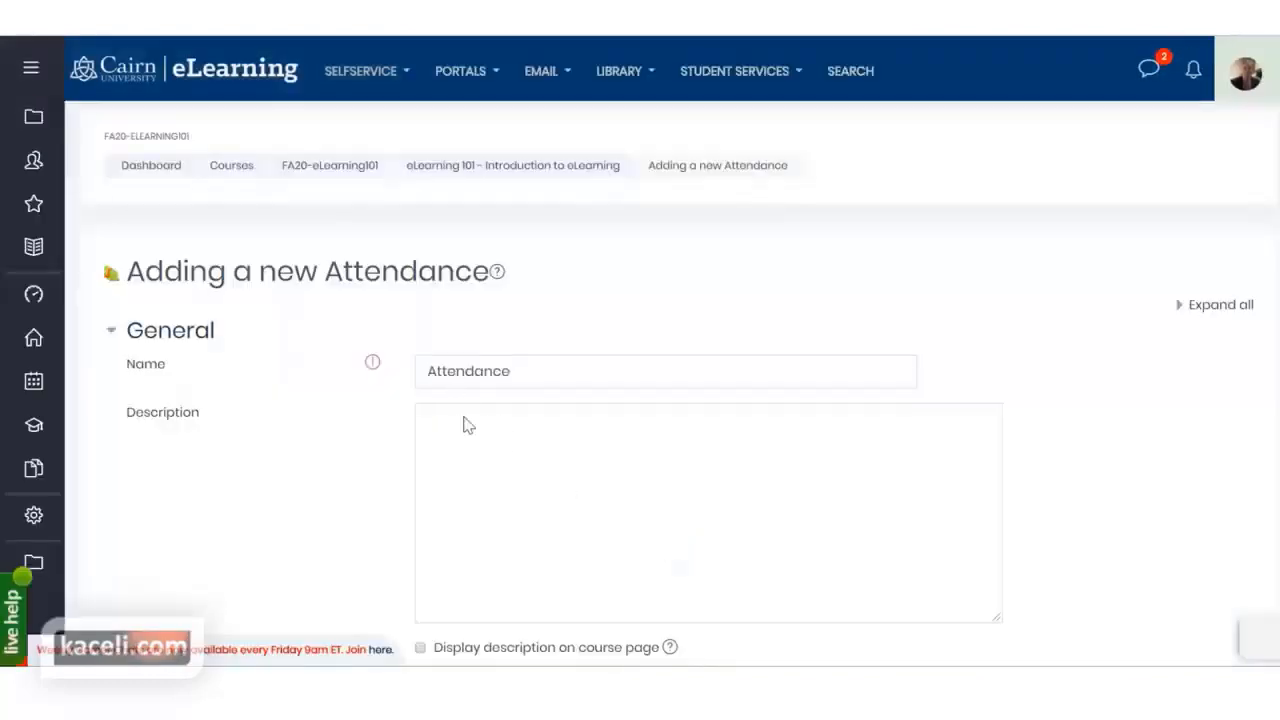
# Go through the name and description fields of the new Attendance activity and expand its Grade settings
pyautogui.scroll(-1, 531, 379)
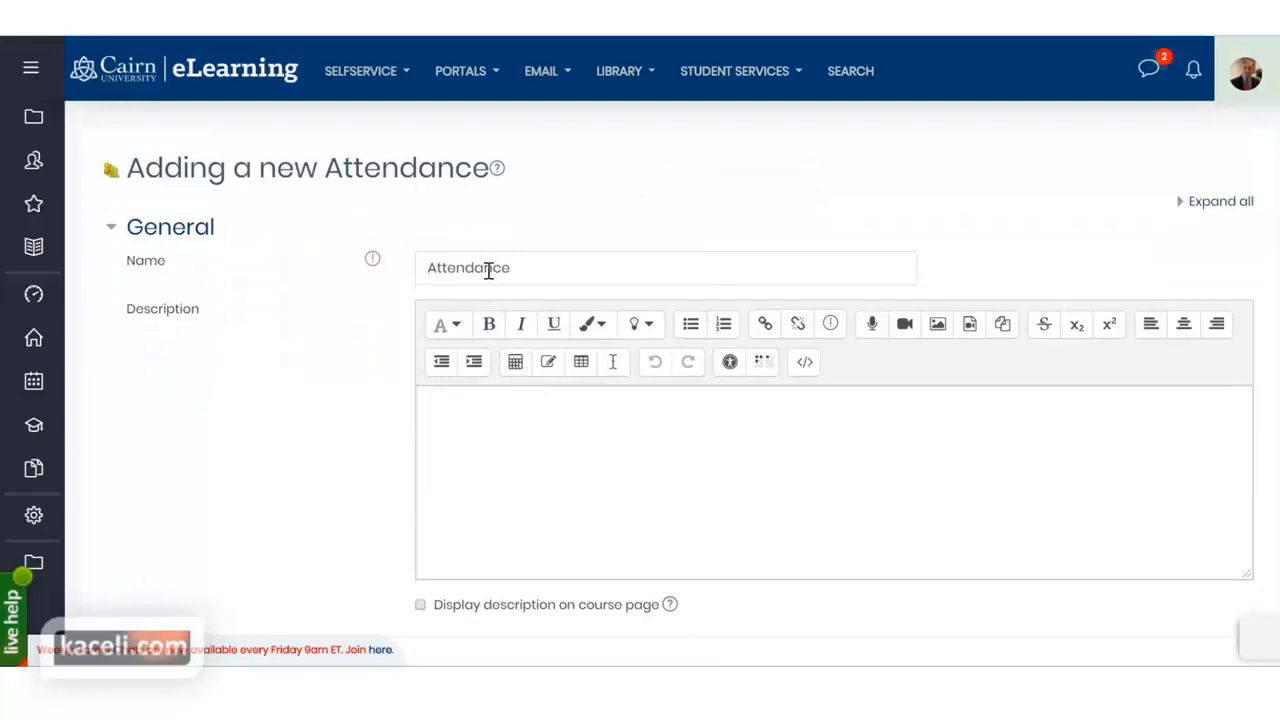
pyautogui.click(537, 268)
pyautogui.scroll(-2, 428, 434)
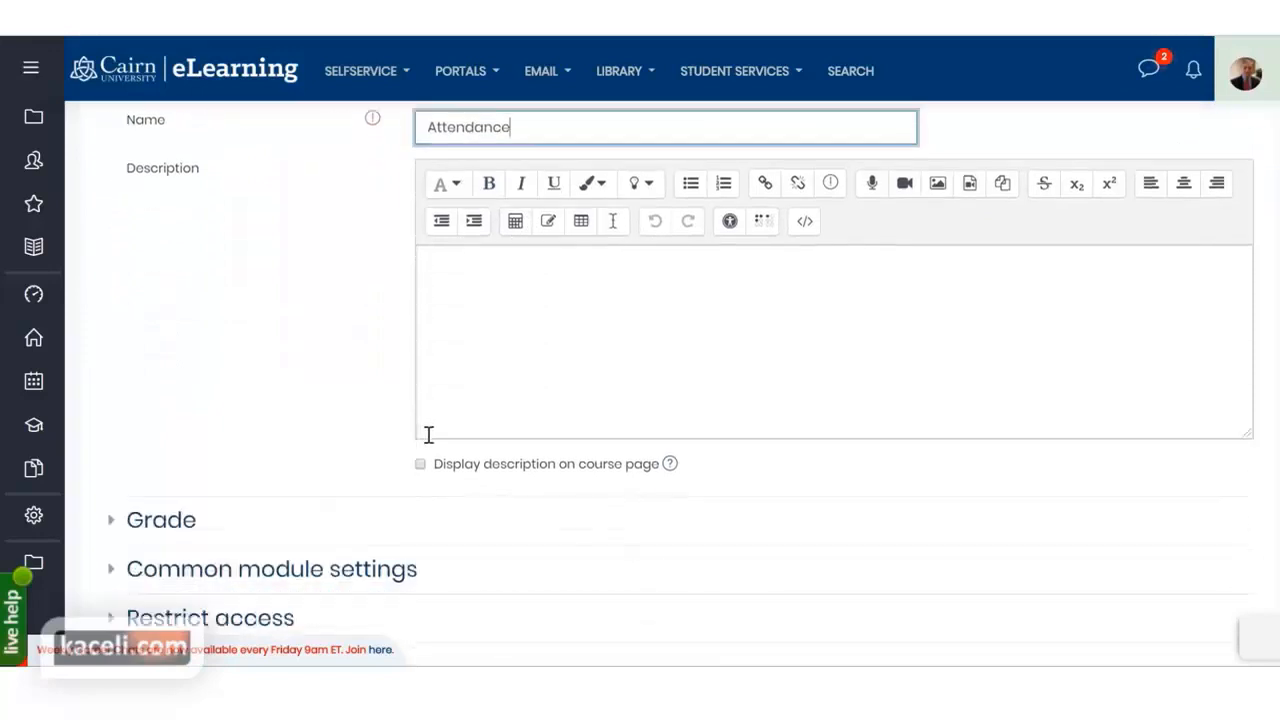
pyautogui.click(484, 260)
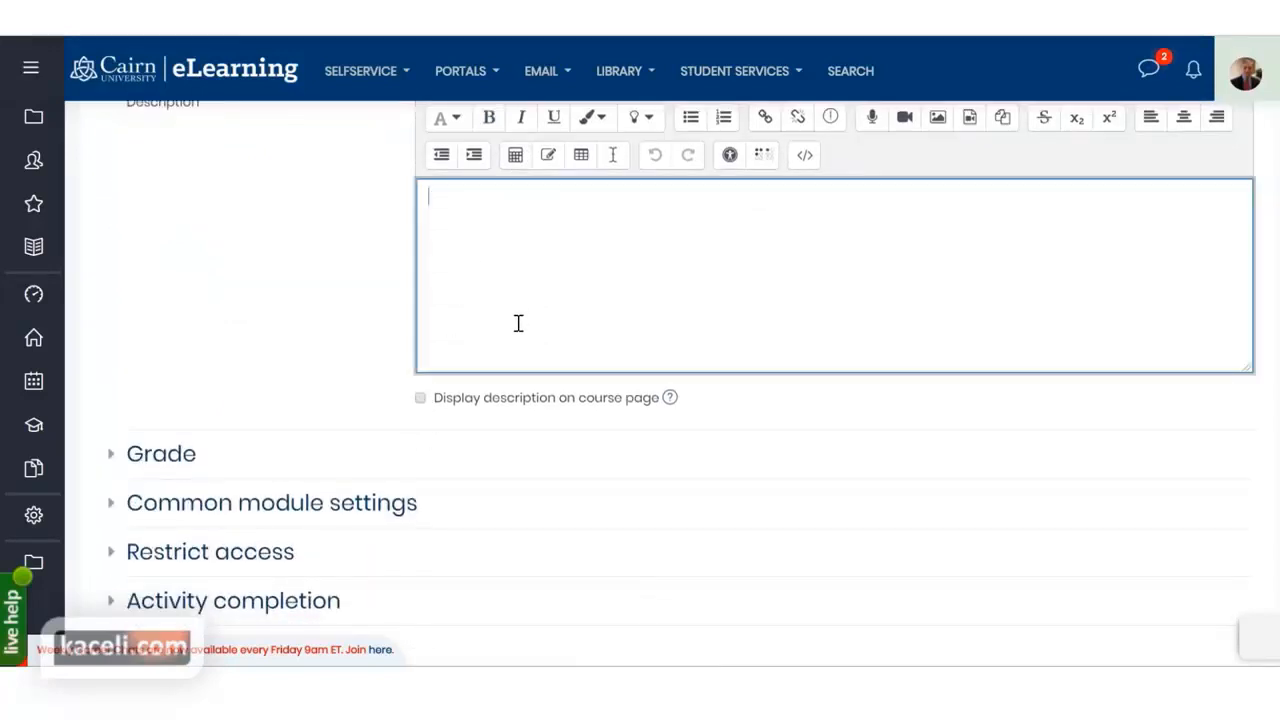
pyautogui.click(162, 458)
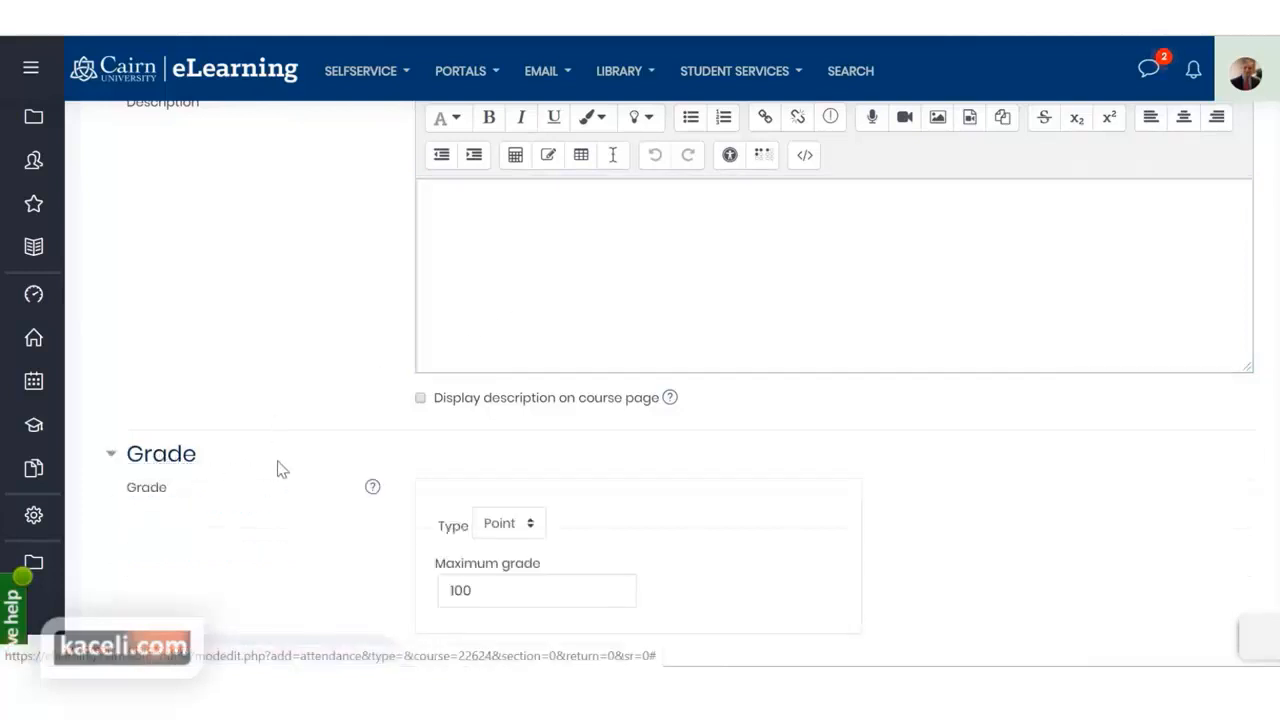
# Go through the grade type, maximum grade and grade category options of the Attendance activity
pyautogui.scroll(-1, 385, 447)
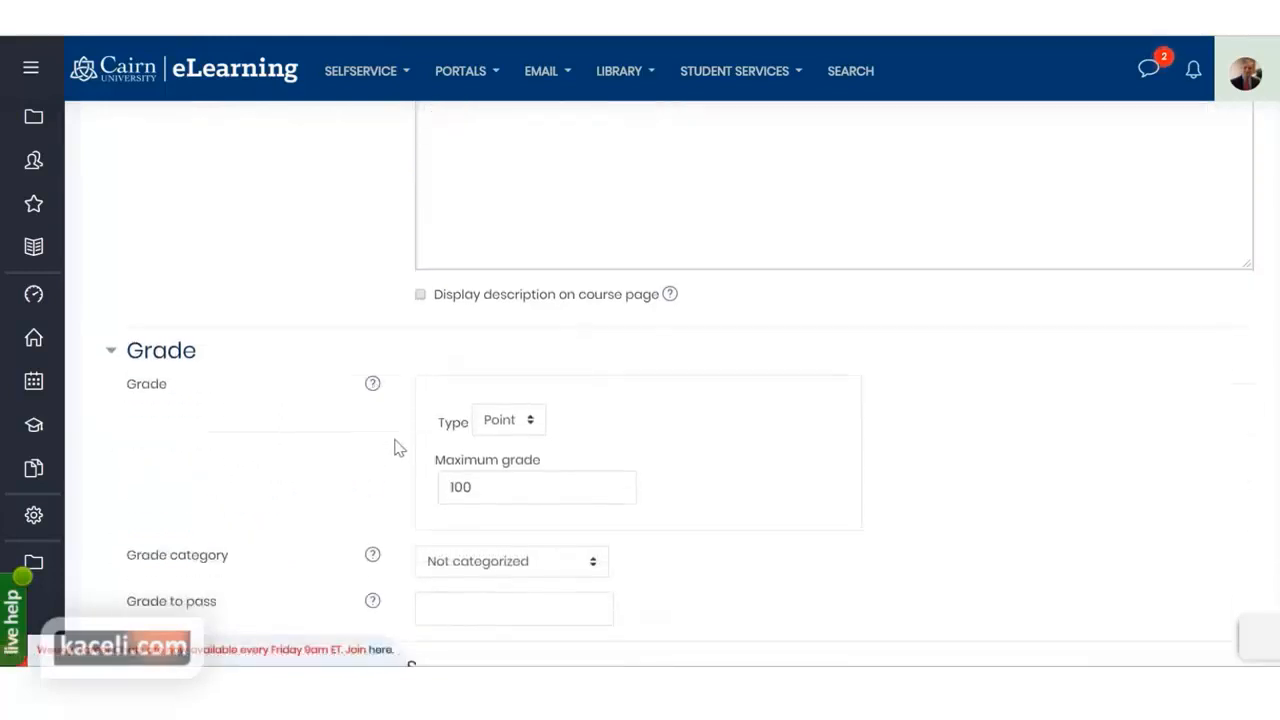
pyautogui.click(507, 425)
pyautogui.click(508, 428)
pyautogui.click(485, 491)
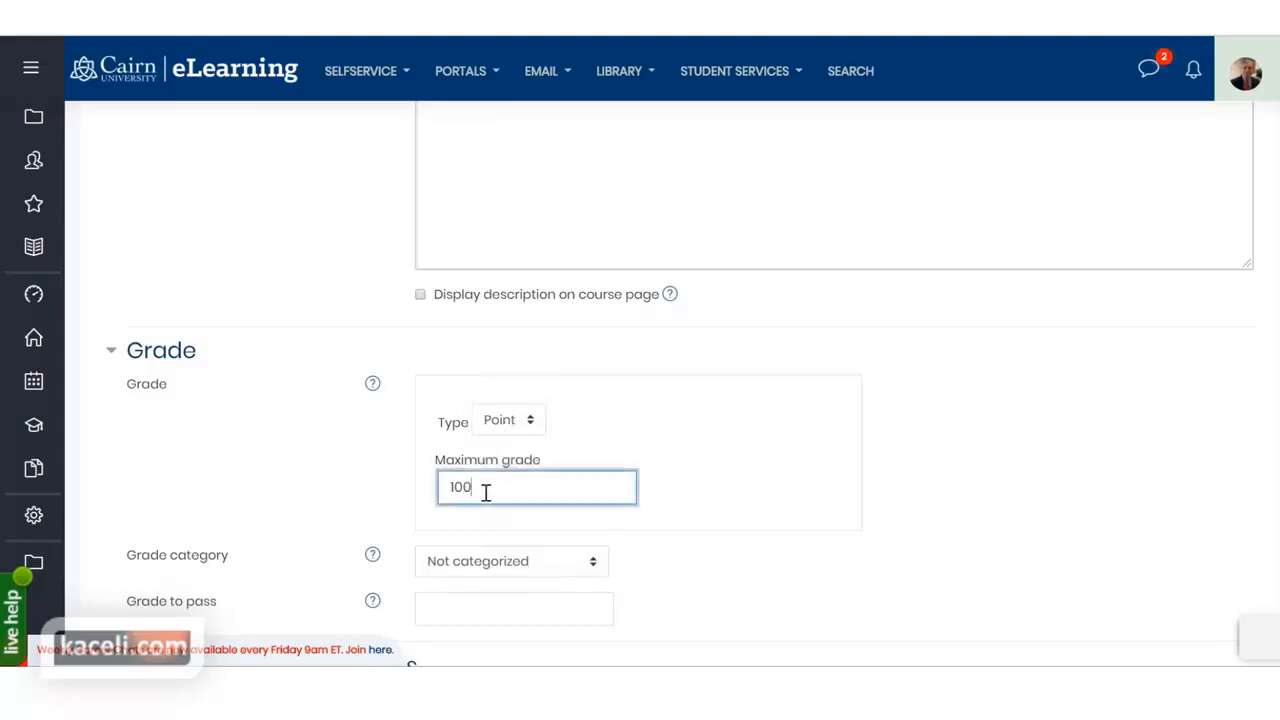
pyautogui.scroll(-1, 734, 506)
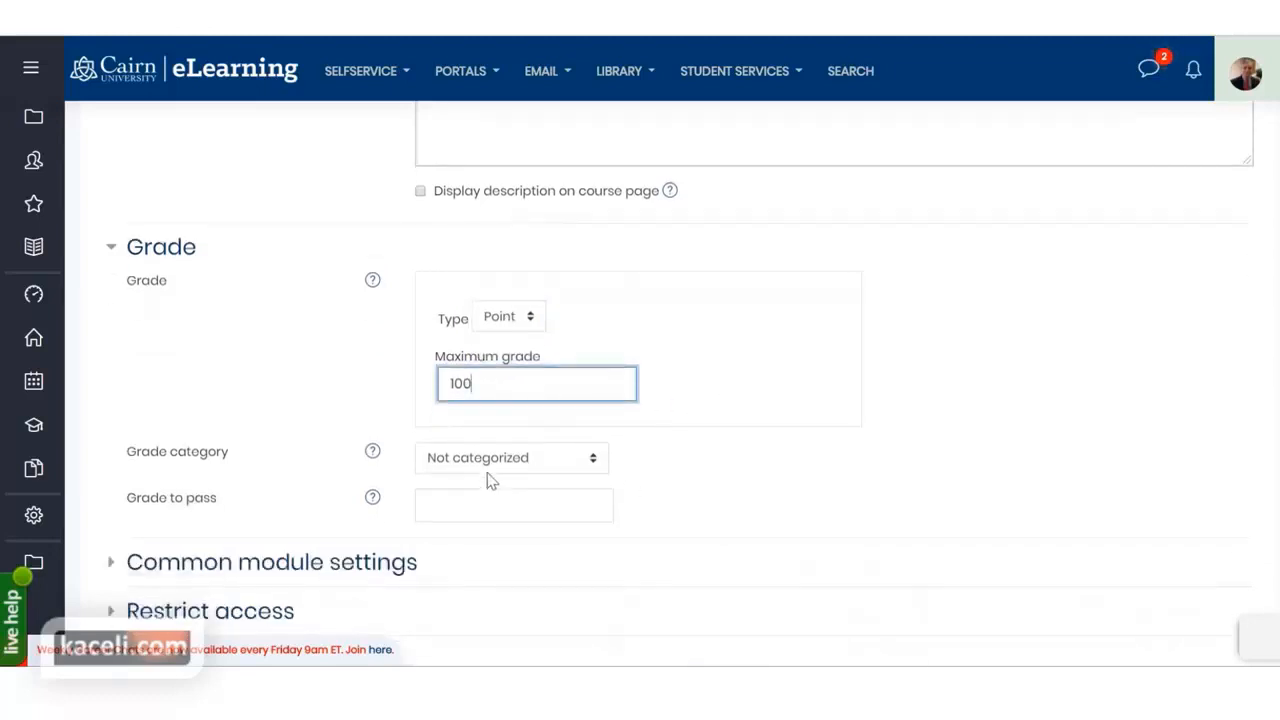
pyautogui.click(499, 467)
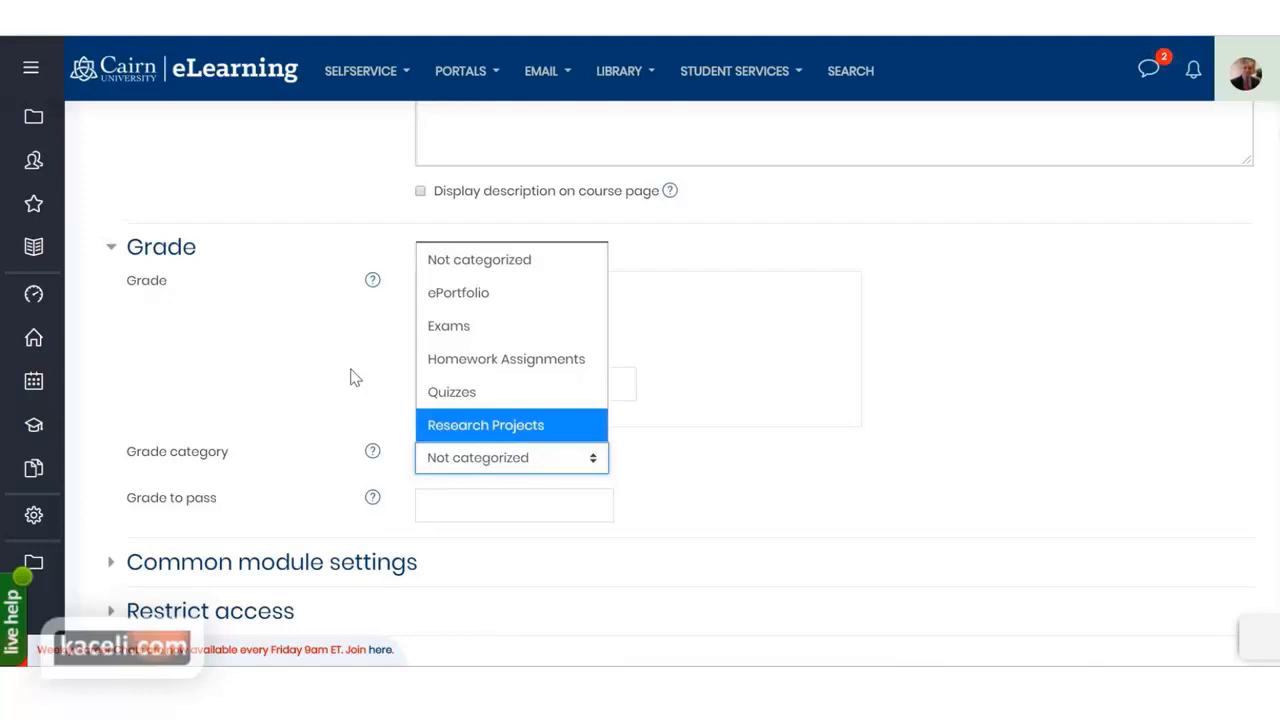
# Save the Attendance activity, return to the course and open the activity from the introductory section
pyautogui.scroll(-2, 309, 360)
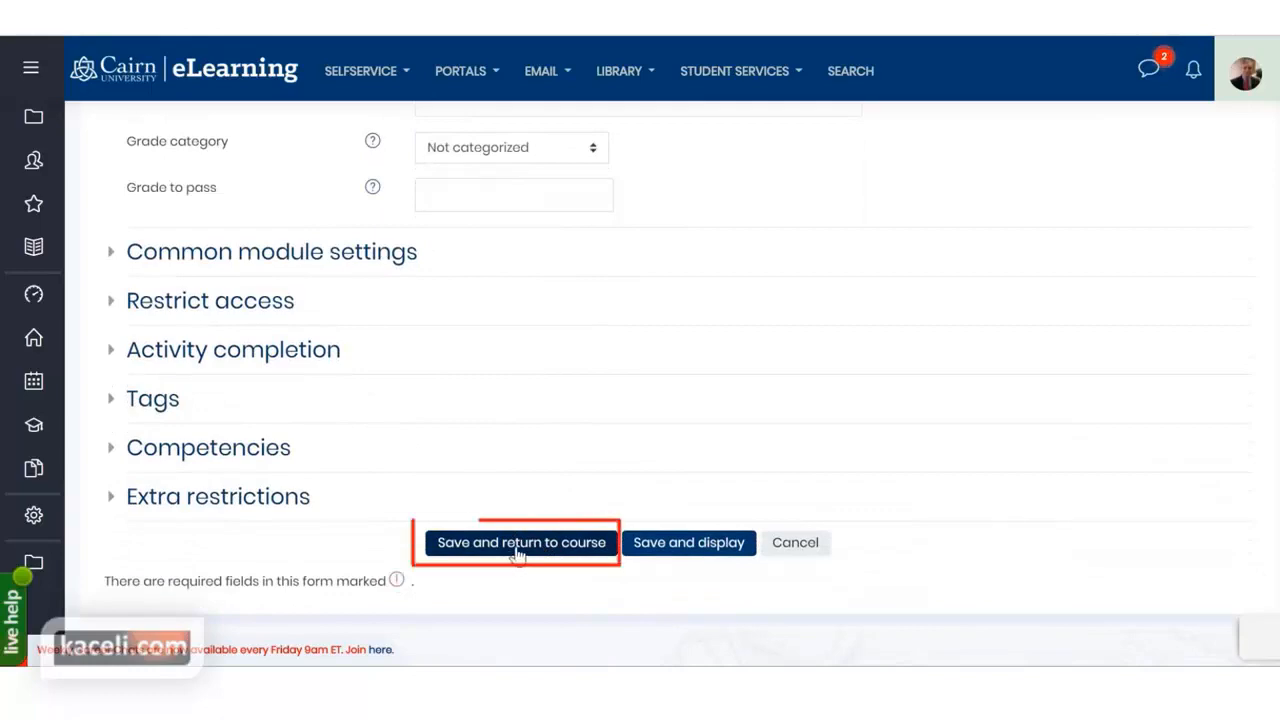
pyautogui.click(518, 553)
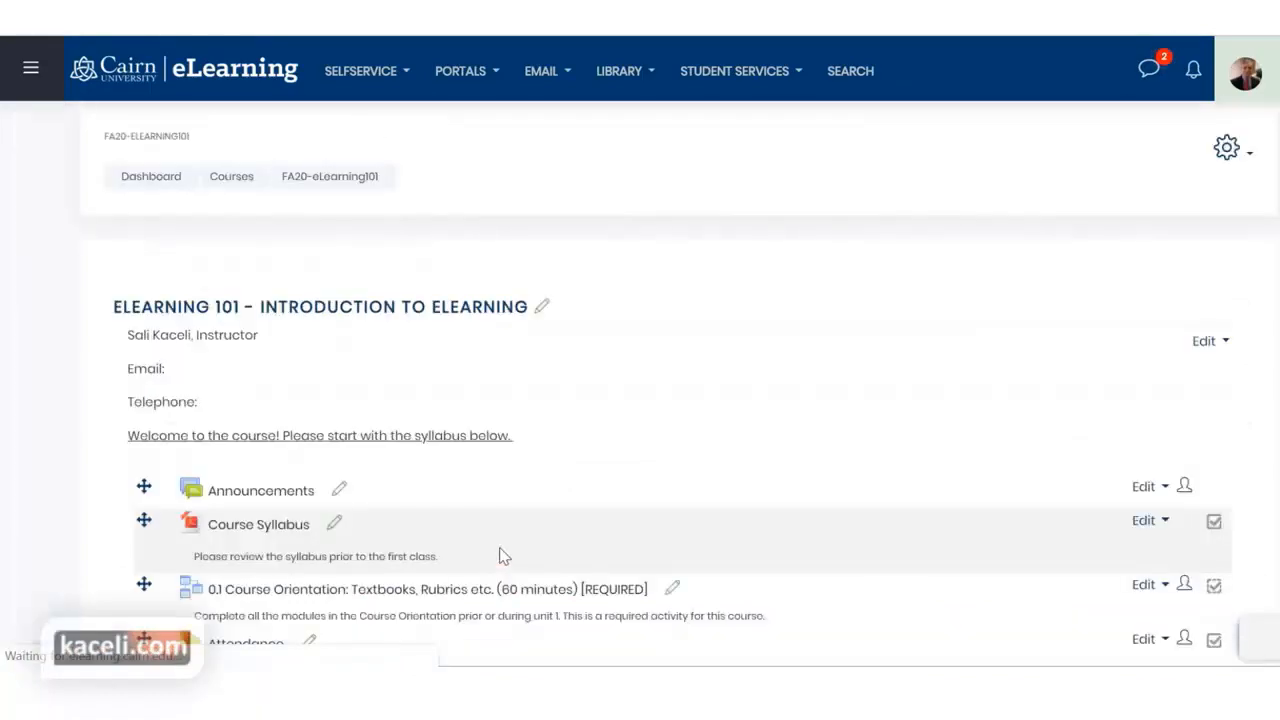
pyautogui.scroll(-4, 426, 523)
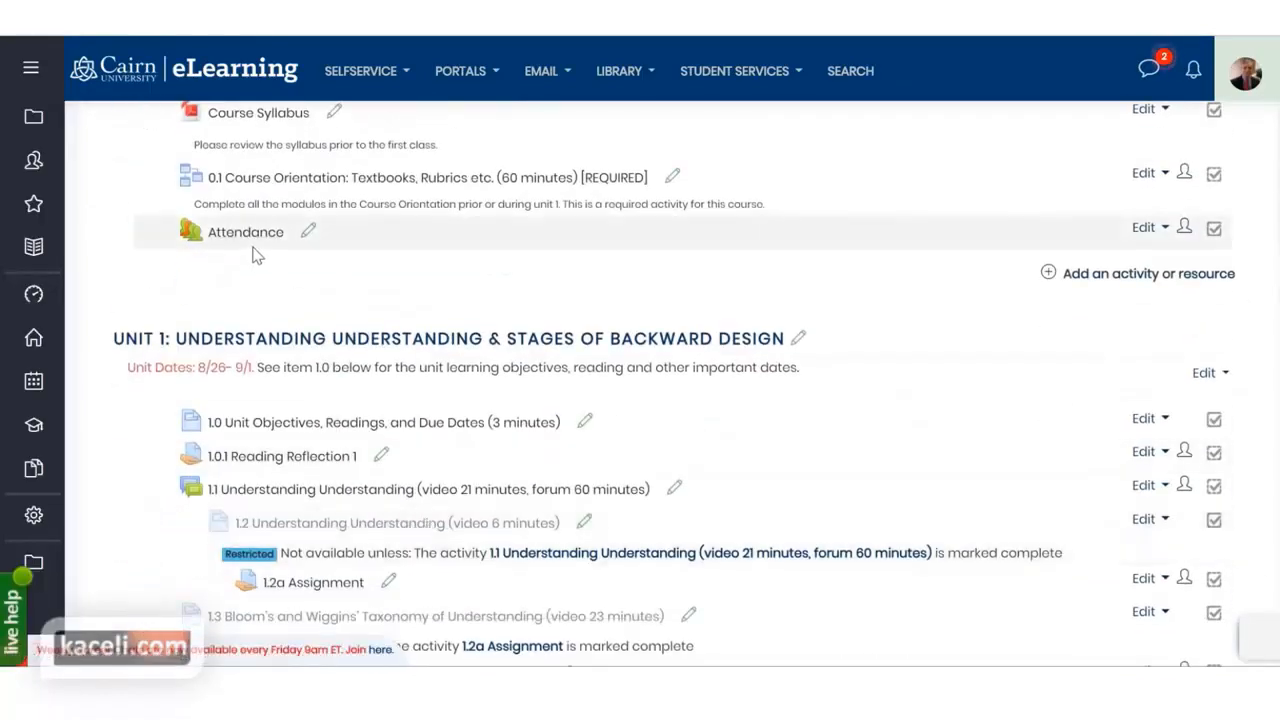
pyautogui.scroll(2, 250, 250)
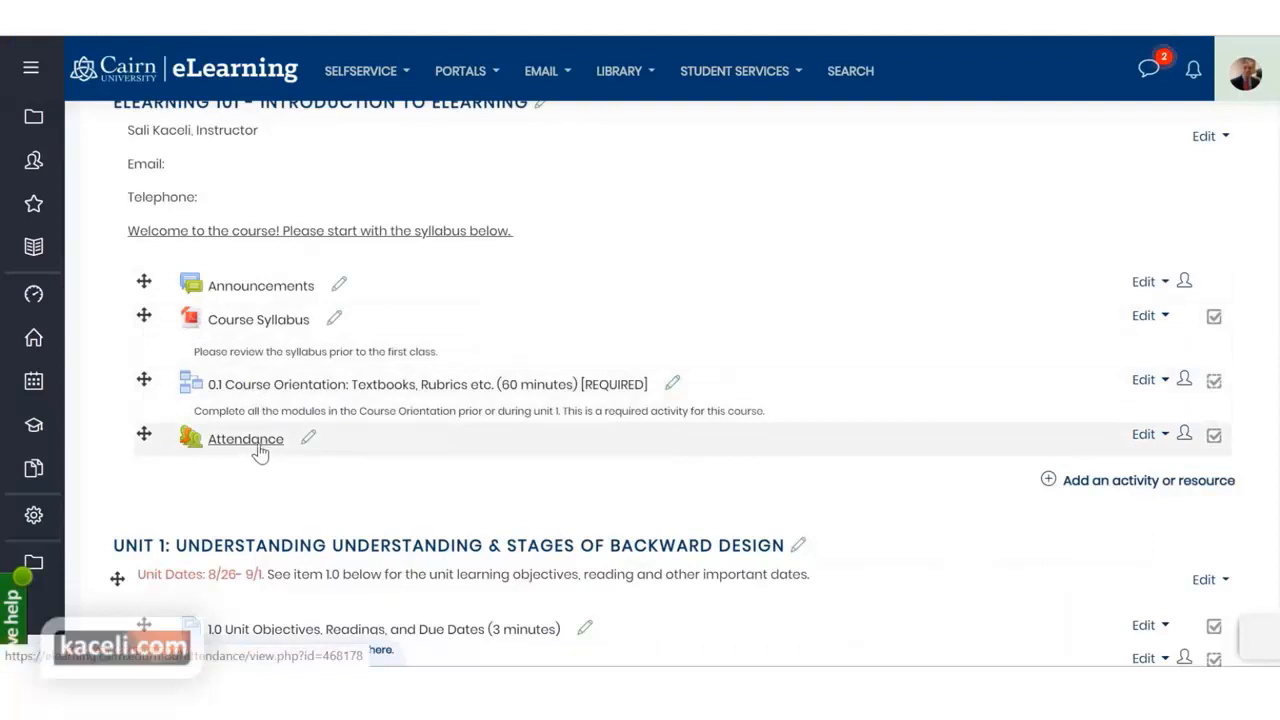
pyautogui.click(259, 450)
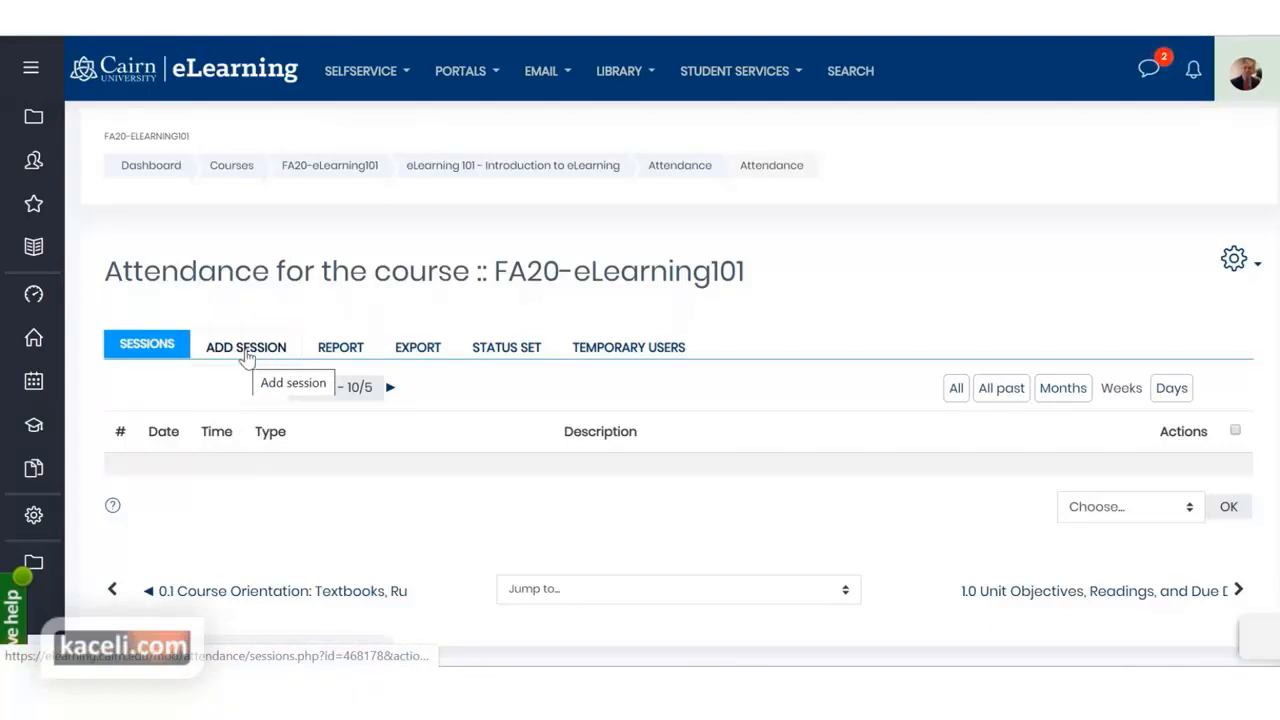
# Start adding an attendance session and set its date to 1 September 2019
pyautogui.click(280, 354)
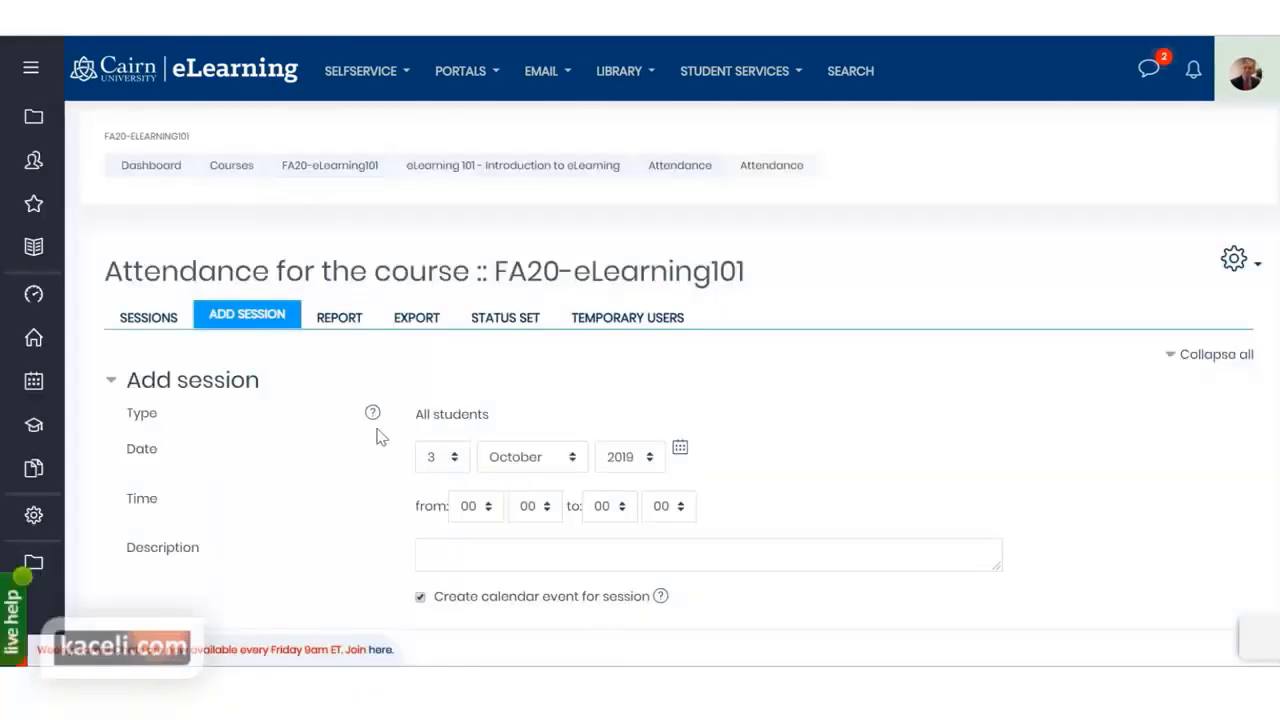
pyautogui.scroll(-1, 372, 436)
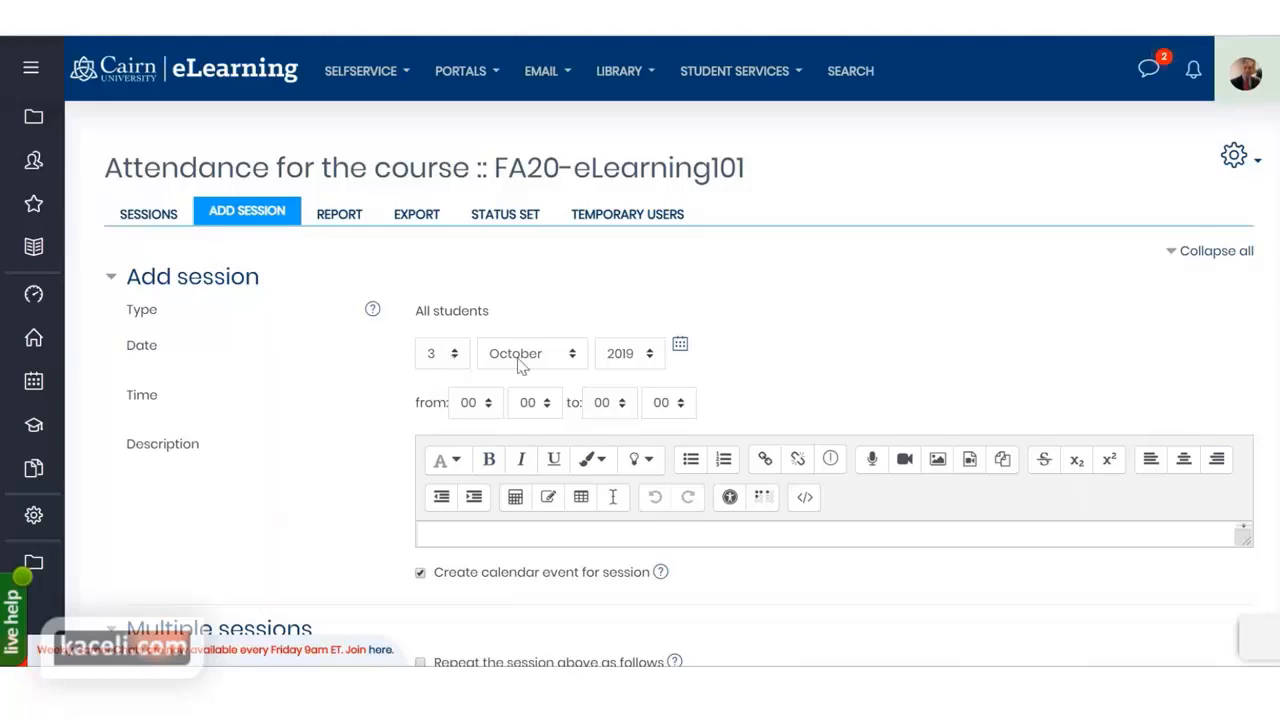
pyautogui.click(459, 360)
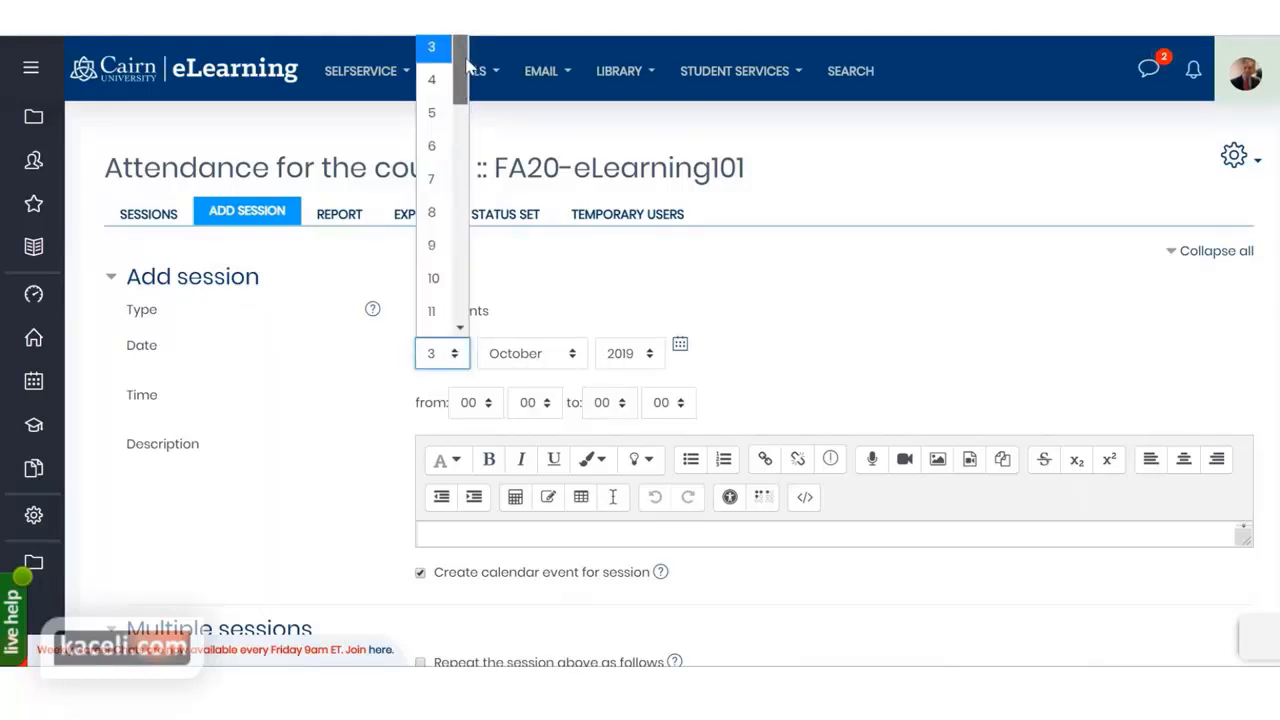
pyautogui.scroll(1, 465, 60)
pyautogui.click(431, 47)
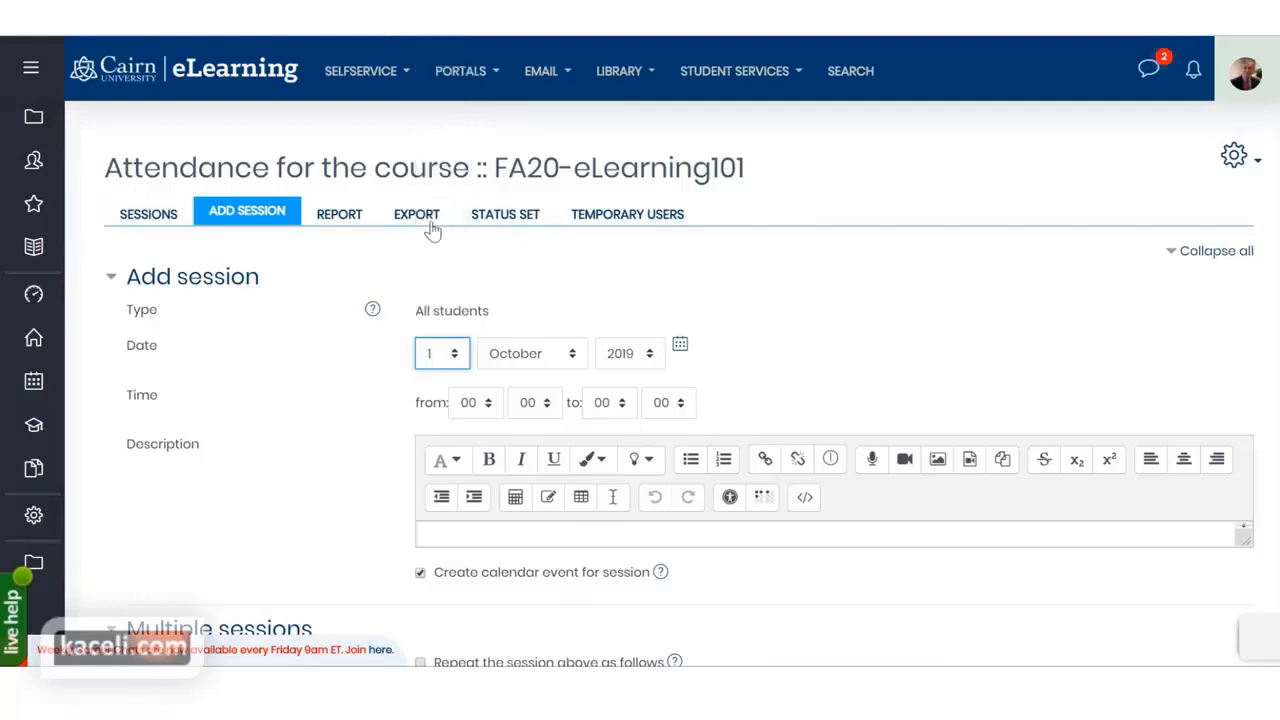
pyautogui.click(575, 362)
pyautogui.scroll(-1, 566, 265)
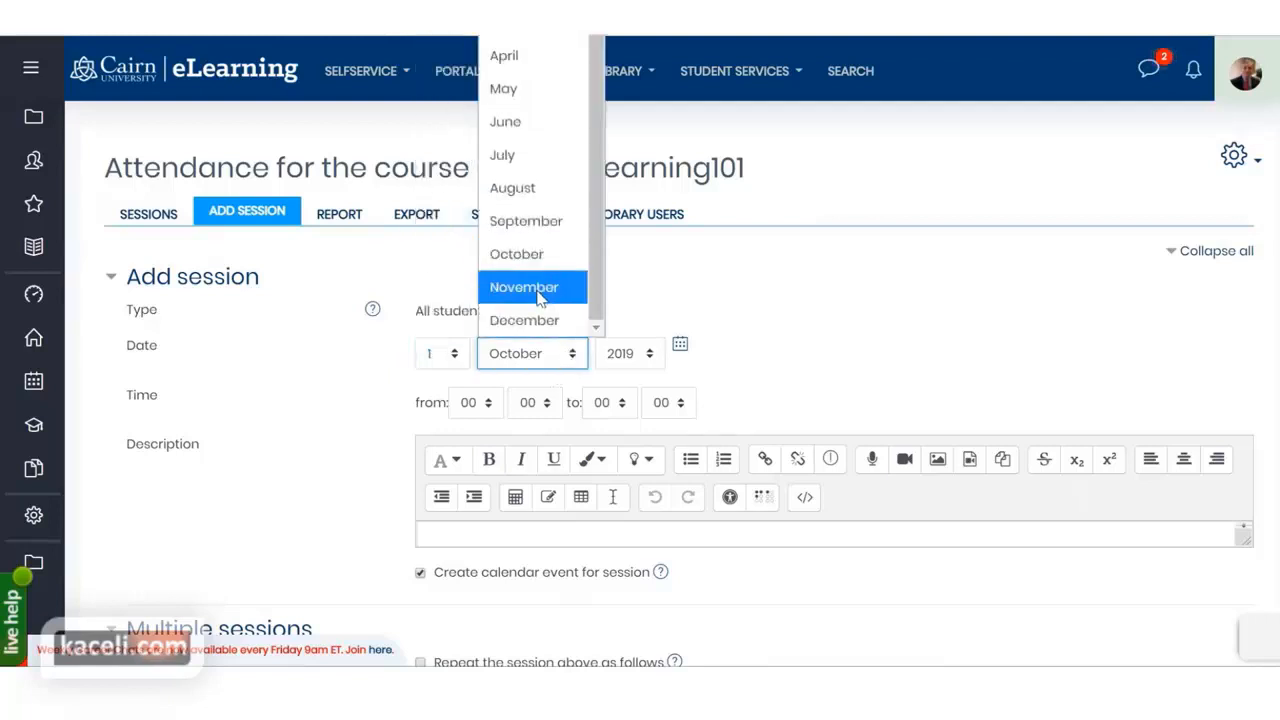
pyautogui.click(540, 222)
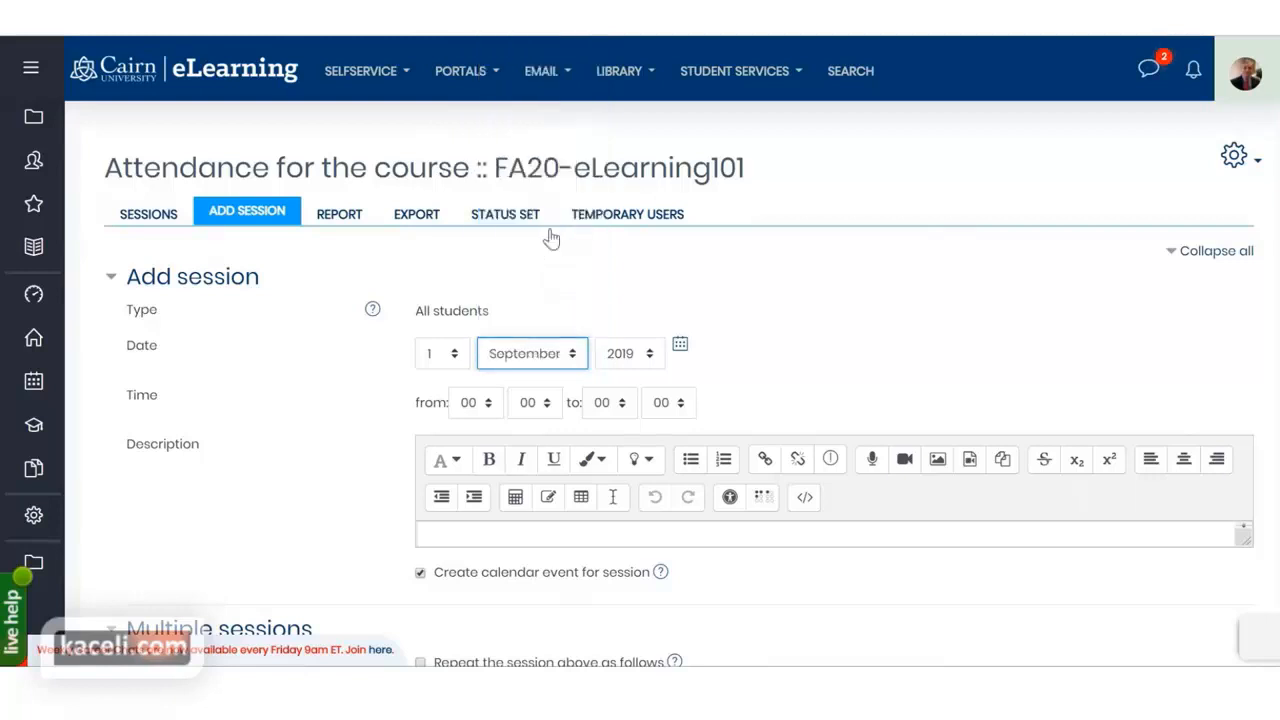
# Set the session's time from 09:00 to 10:00 and enter "Regular Class" as its description
pyautogui.click(489, 410)
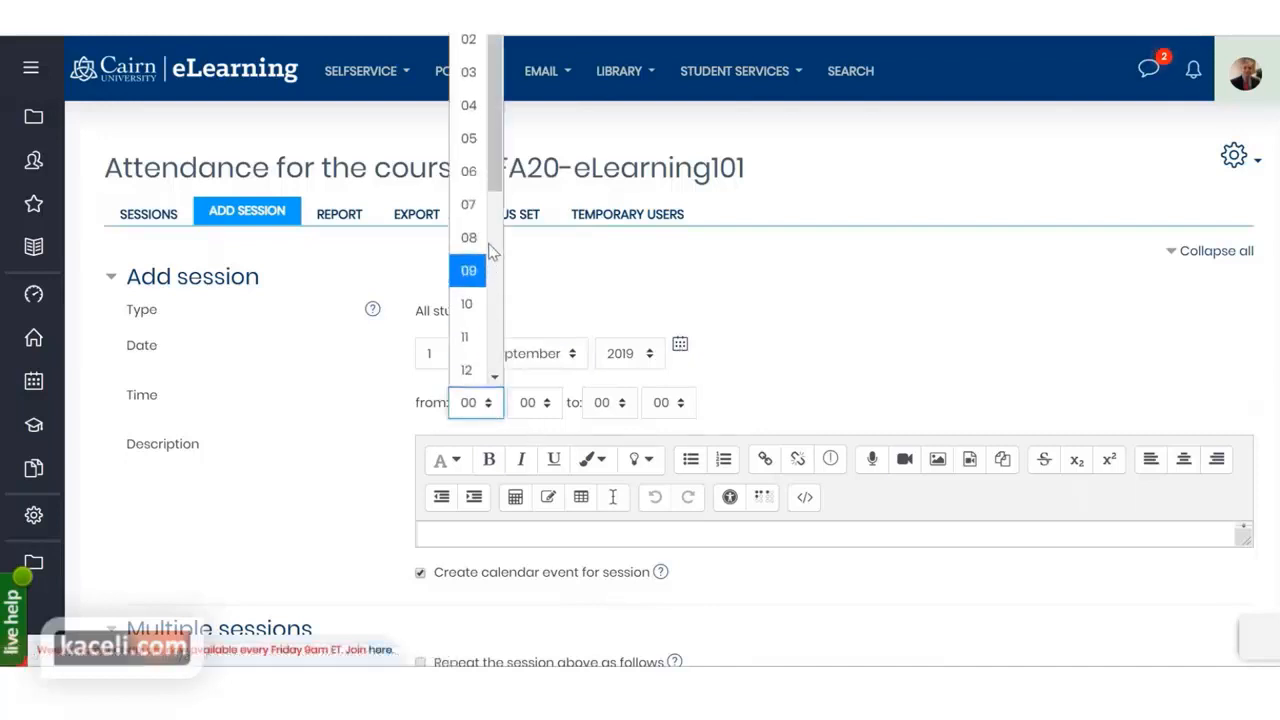
pyautogui.click(478, 283)
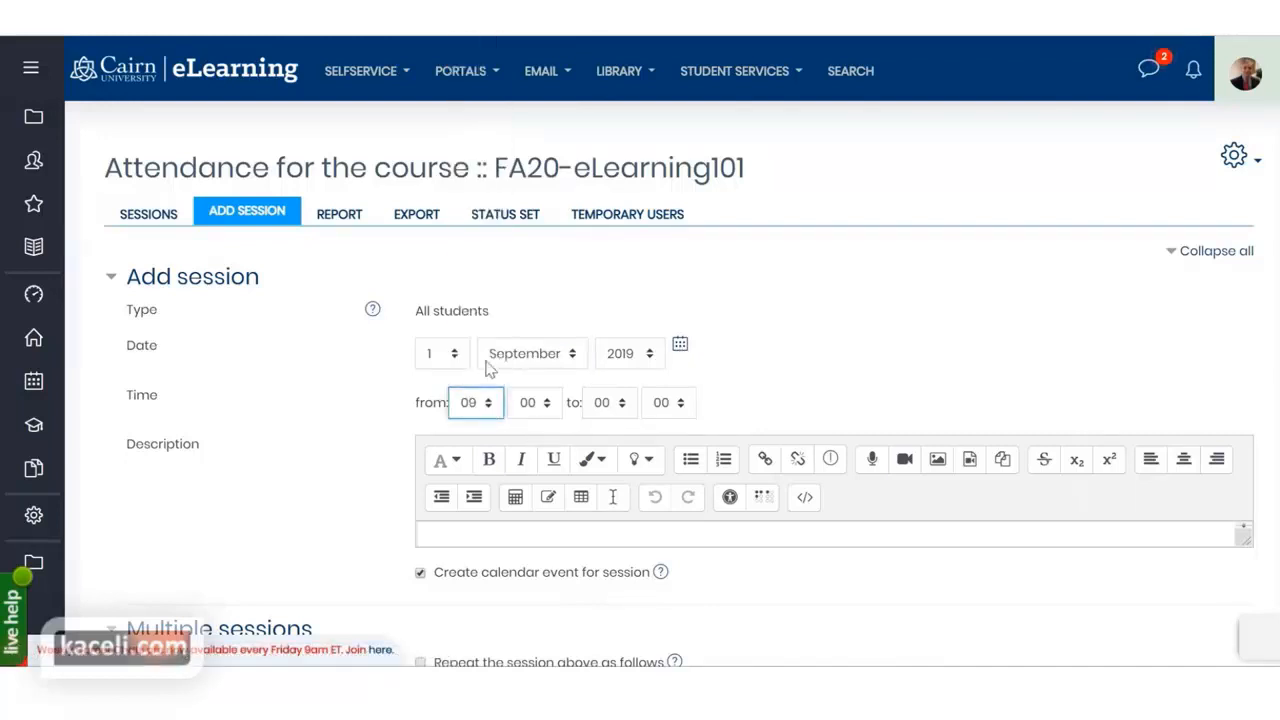
pyautogui.click(494, 408)
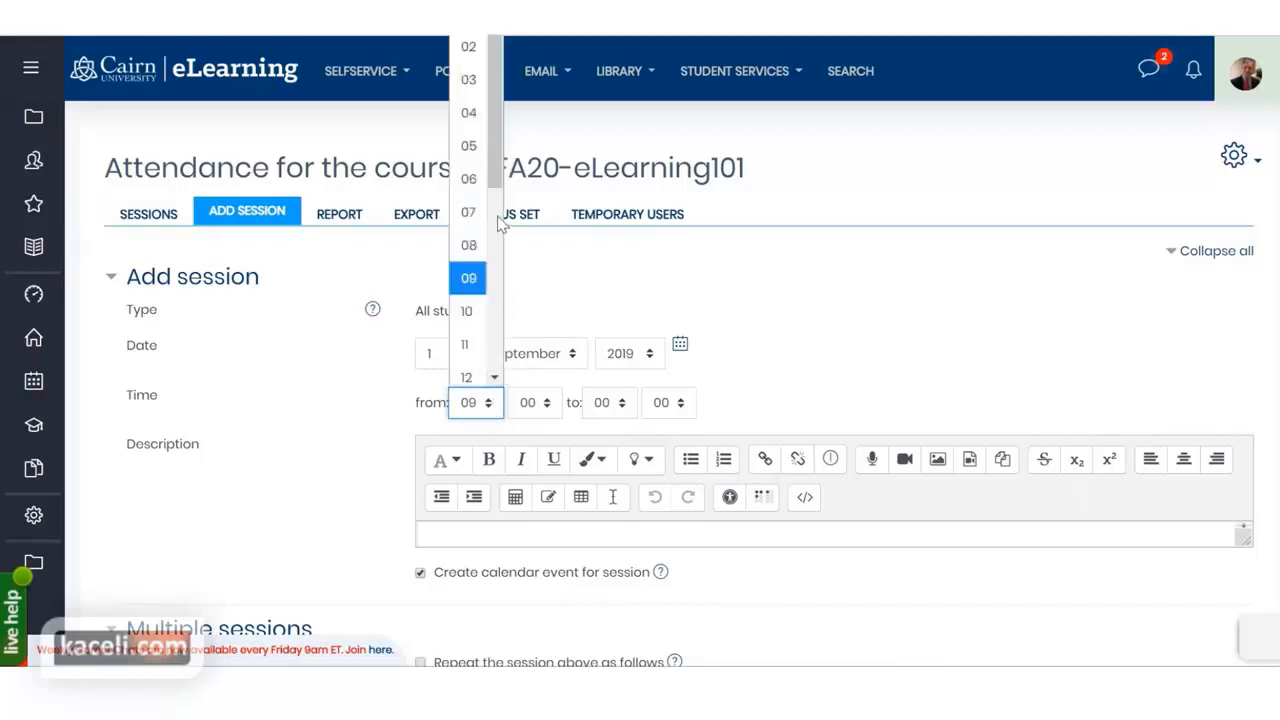
pyautogui.moveTo(500, 200)
pyautogui.mouseDown()
pyautogui.moveTo(501, 366)
pyautogui.moveTo(508, 217)
pyautogui.mouseUp()
pyautogui.click(555, 413)
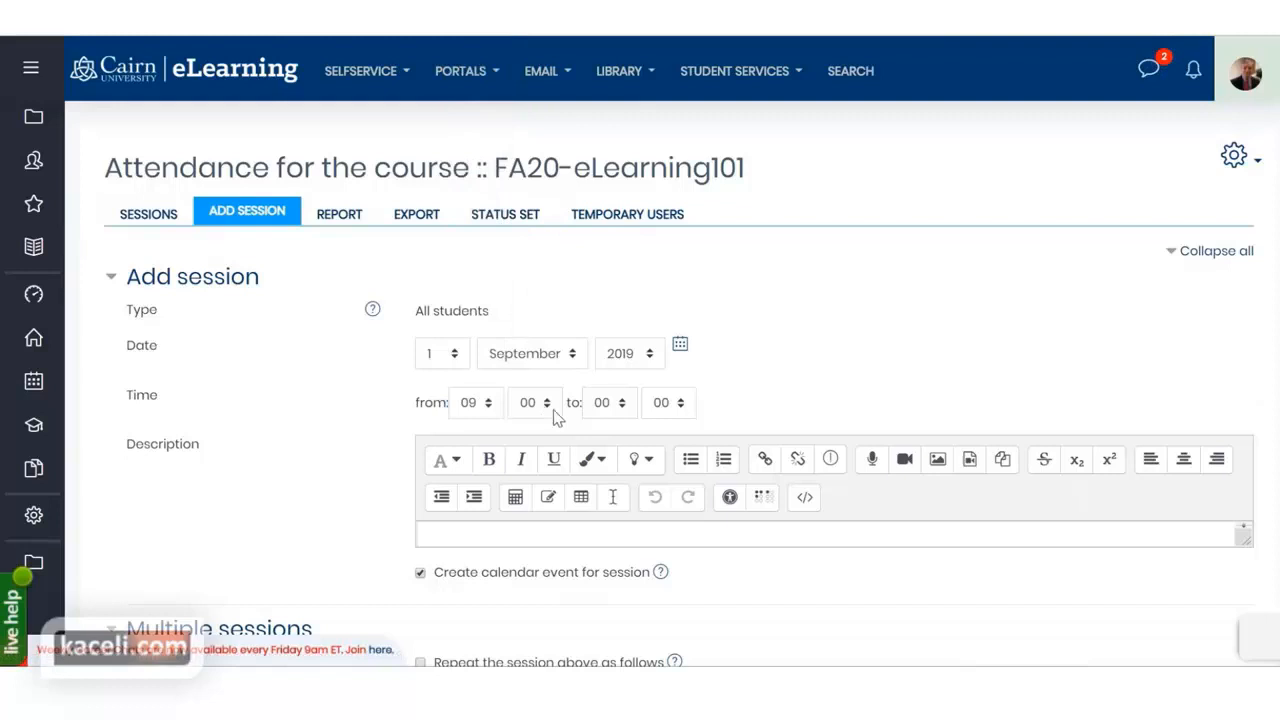
pyautogui.click(620, 408)
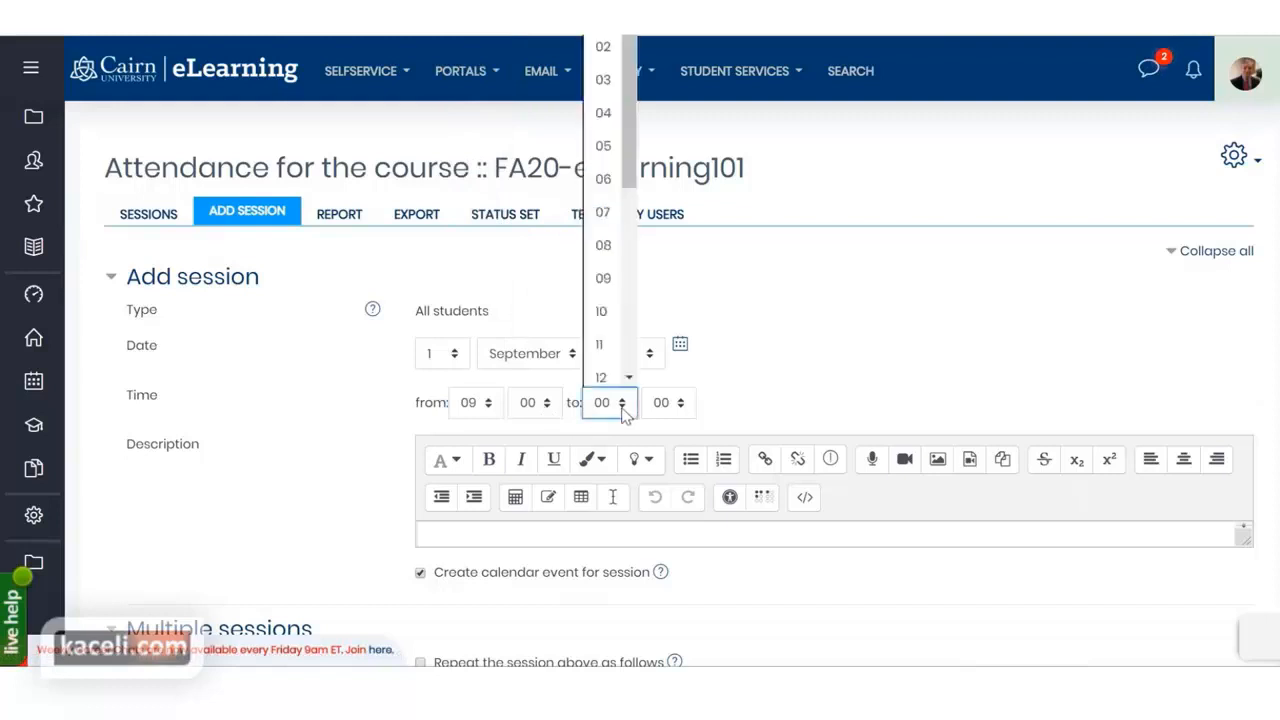
pyautogui.click(606, 316)
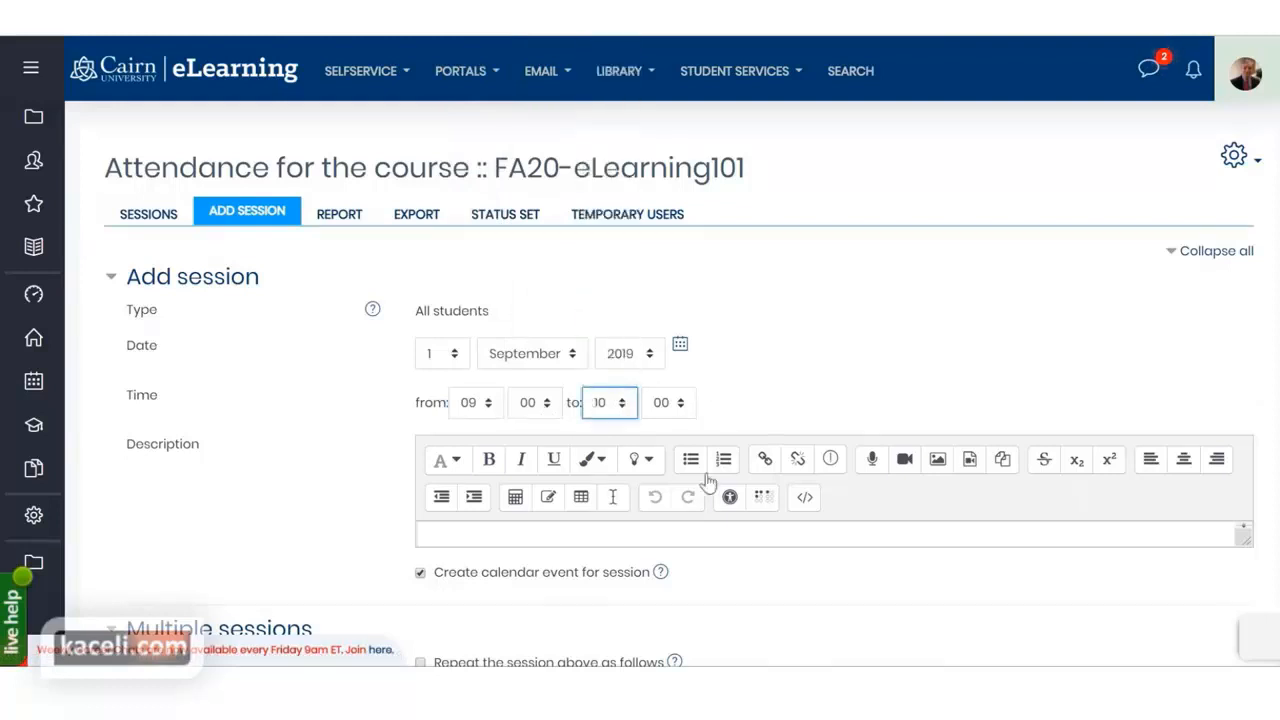
pyautogui.click(463, 542)
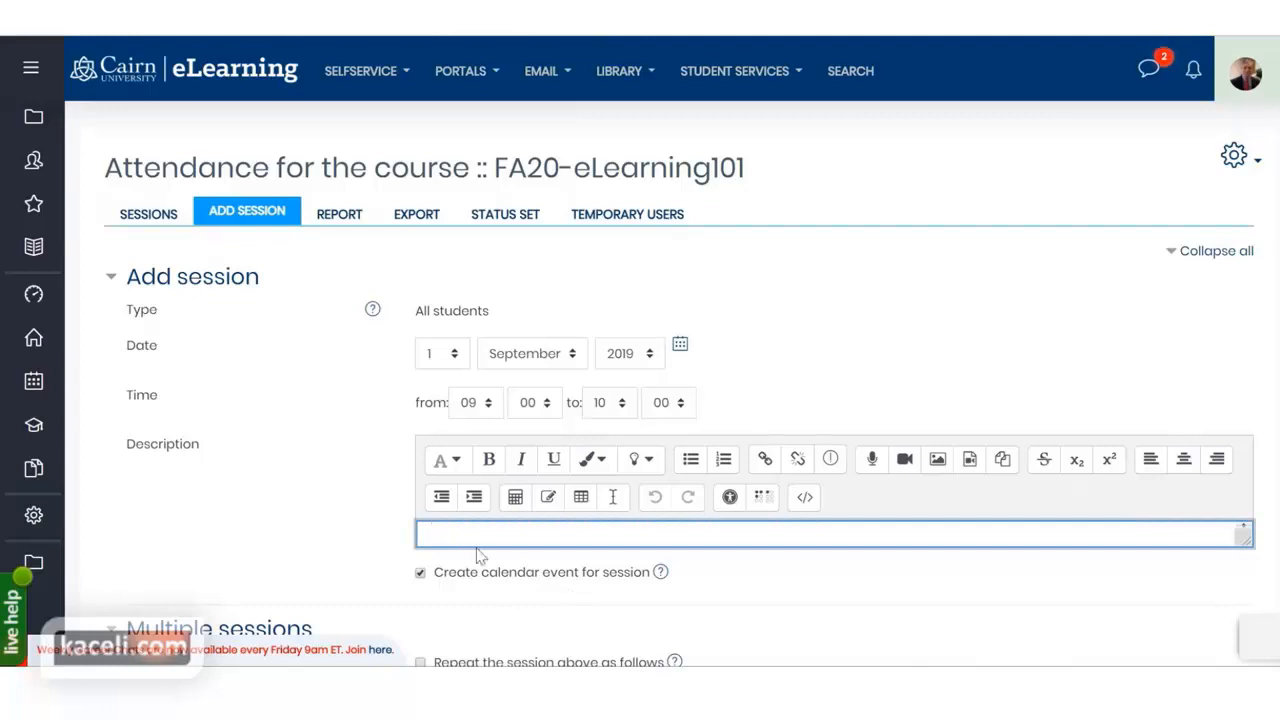
pyautogui.write('Regular Class')
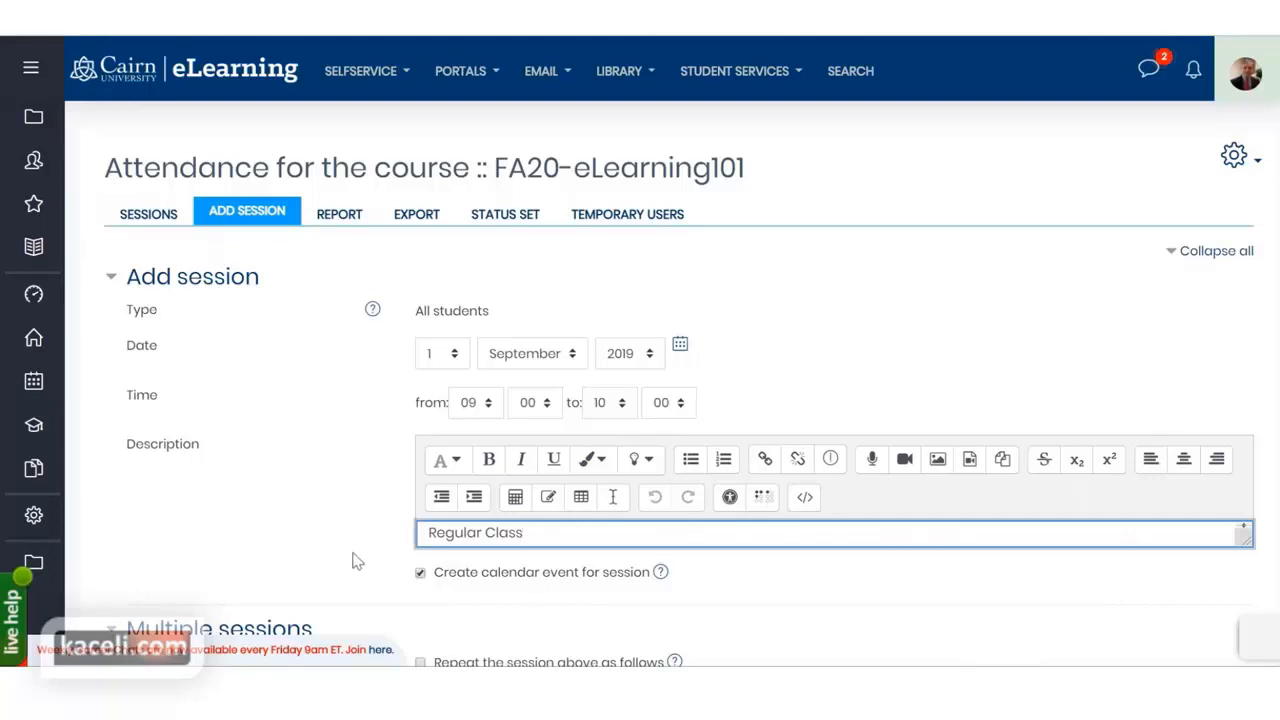
# Review the session form's date, time, description, multiple sessions and student recording settings
pyautogui.scroll(-2, 358, 562)
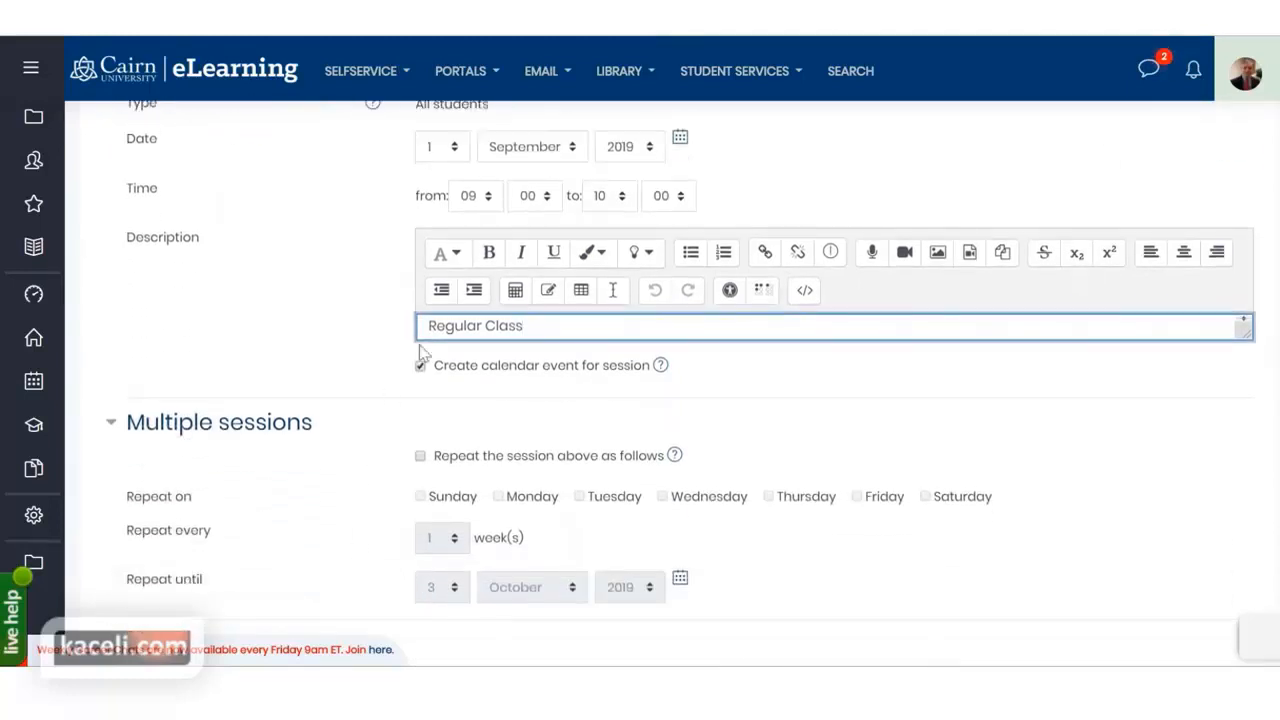
pyautogui.scroll(-5, 426, 355)
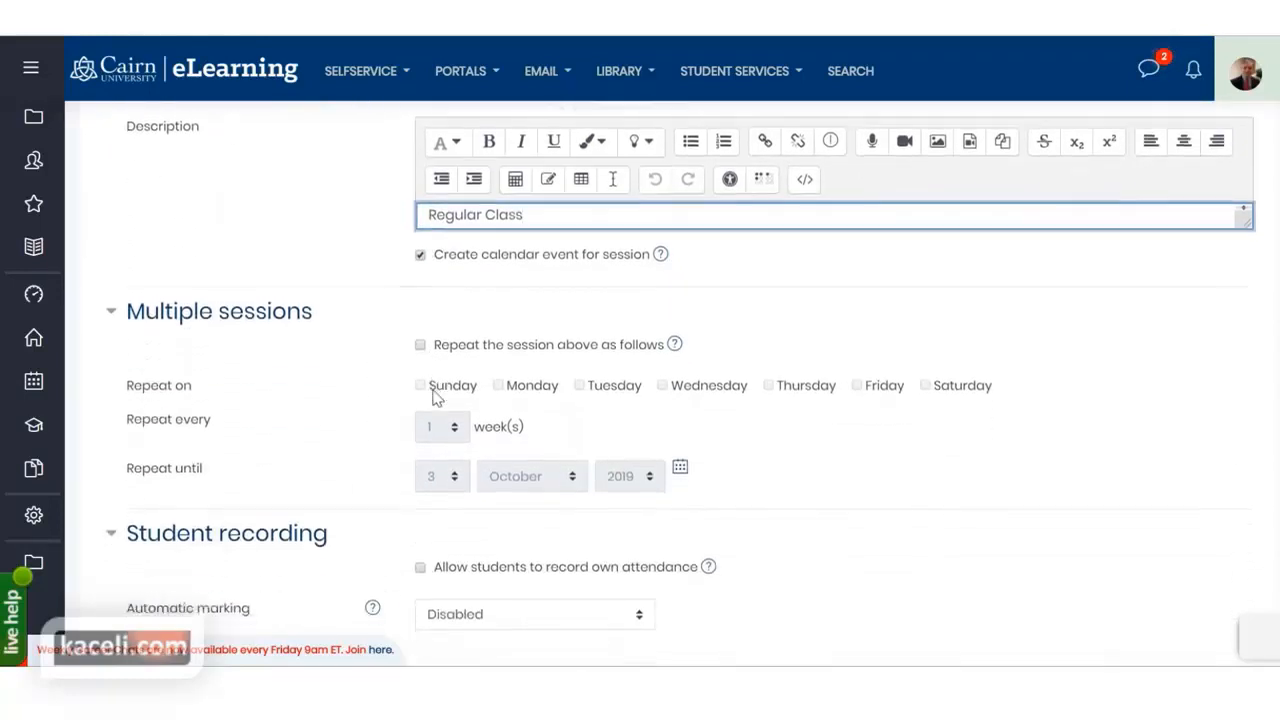
pyautogui.scroll(5, 400, 358)
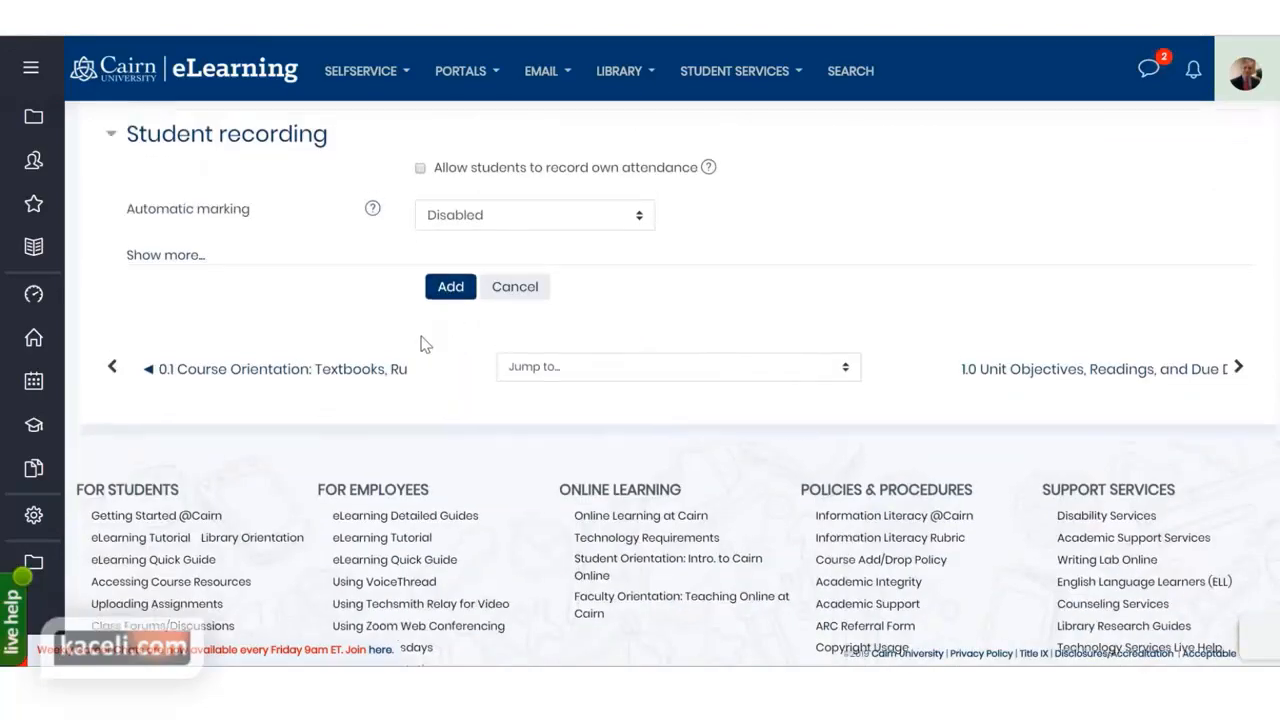
pyautogui.scroll(1, 400, 358)
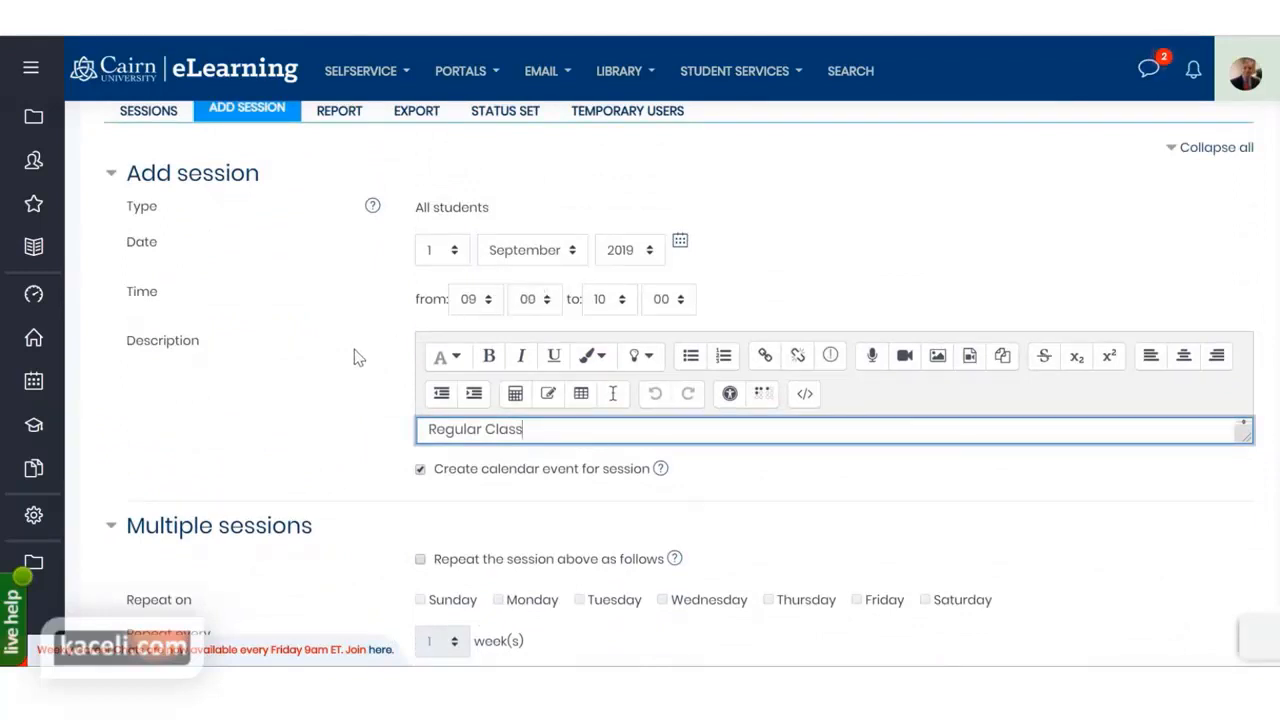
pyautogui.scroll(-2, 354, 355)
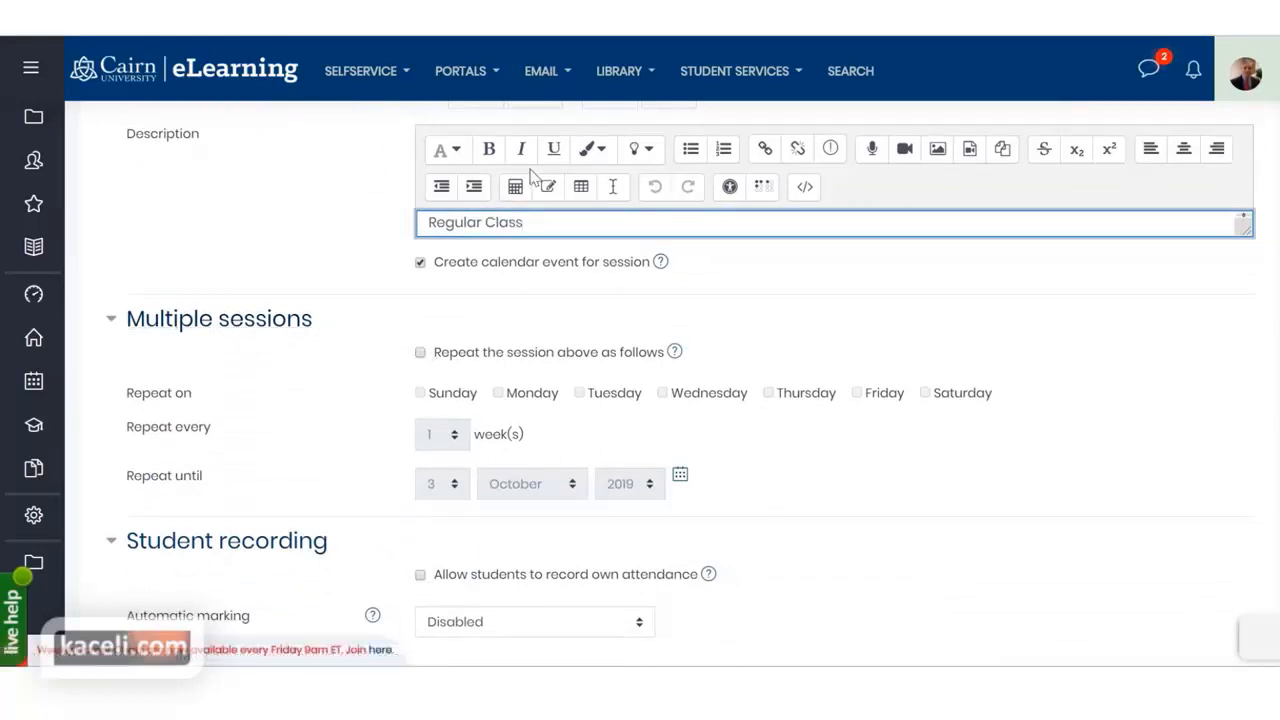
pyautogui.scroll(1, 481, 236)
pyautogui.click(345, 250)
pyautogui.scroll(1, 340, 251)
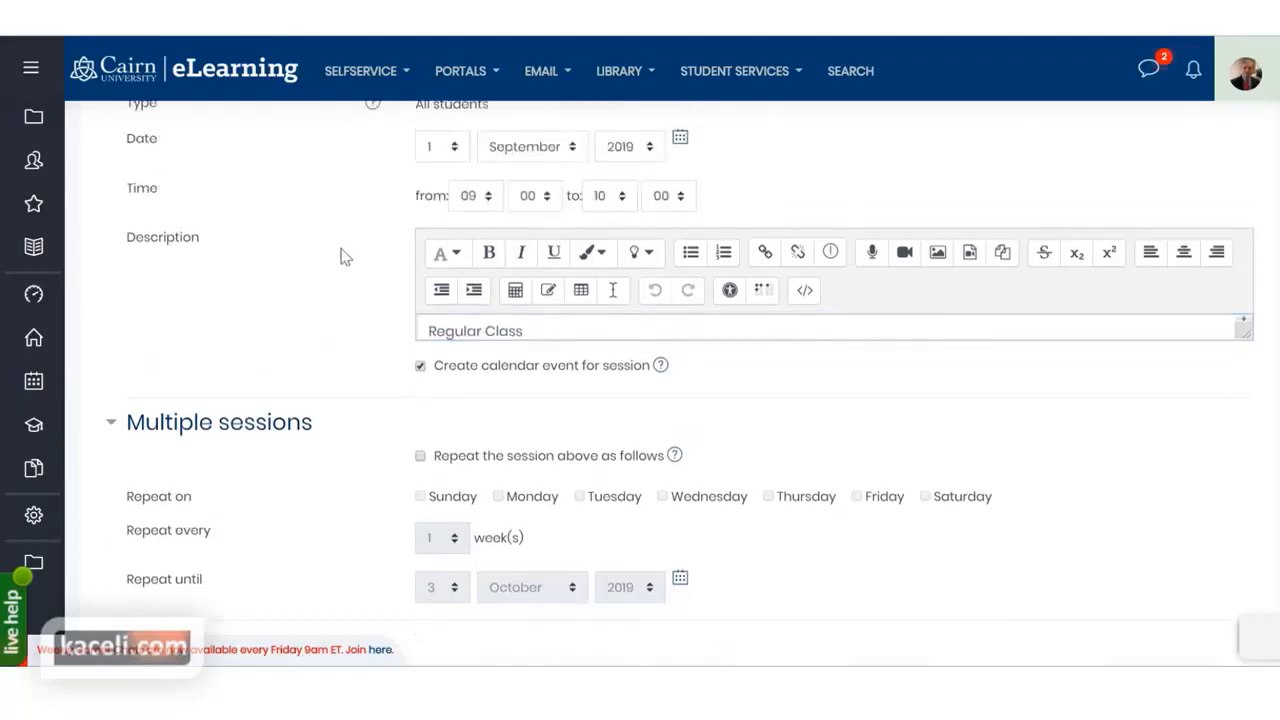
pyautogui.scroll(1, 375, 268)
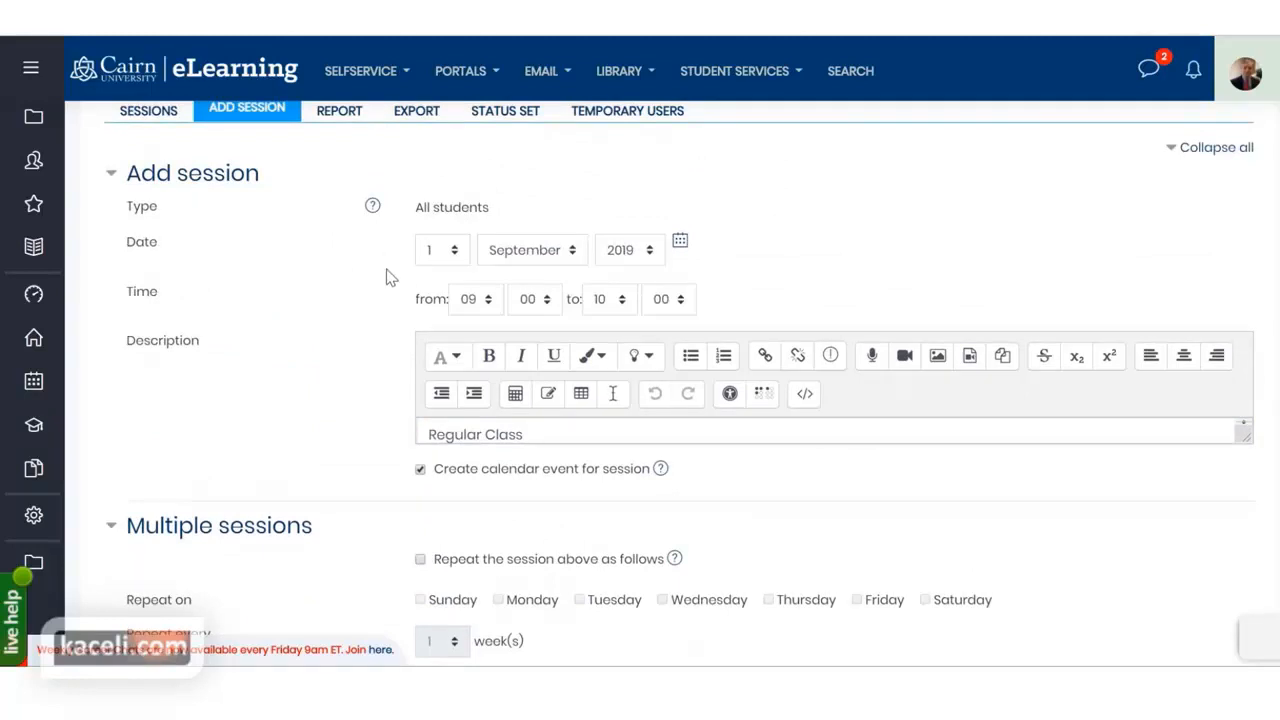
# Enable repeating the session and set it to recur on Monday, Wednesday and Friday
pyautogui.scroll(-2, 405, 295)
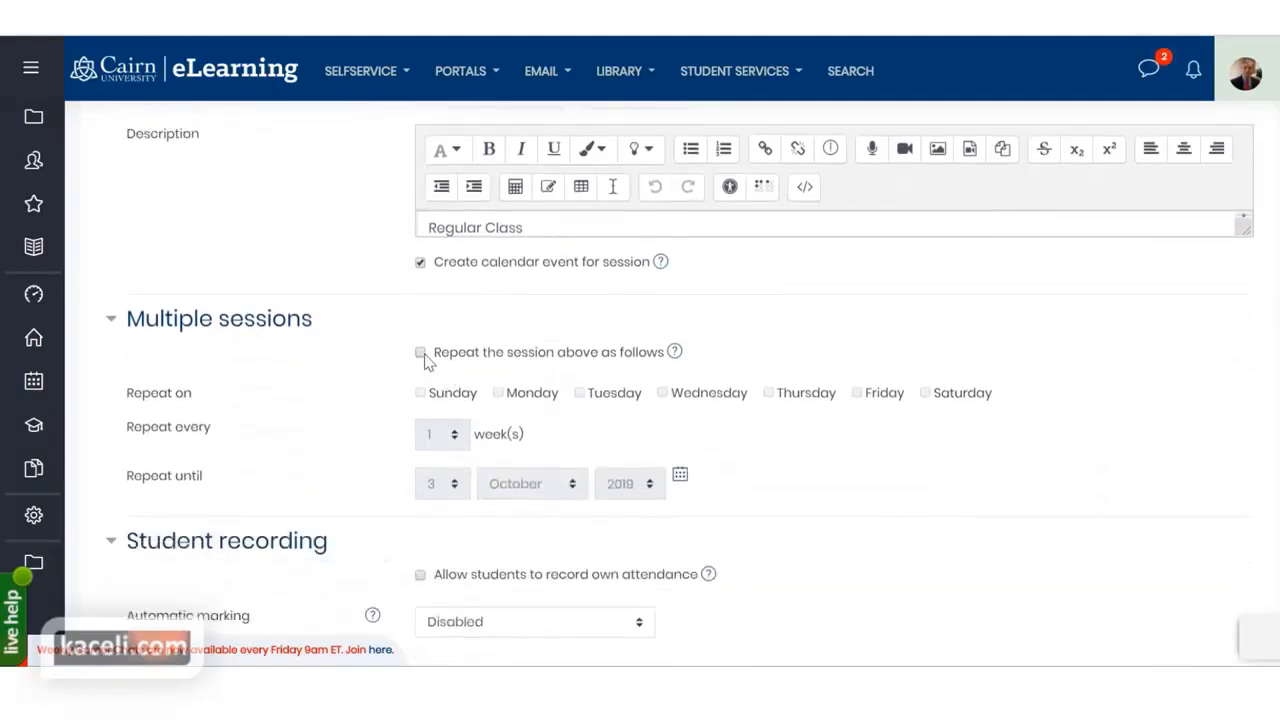
pyautogui.click(421, 353)
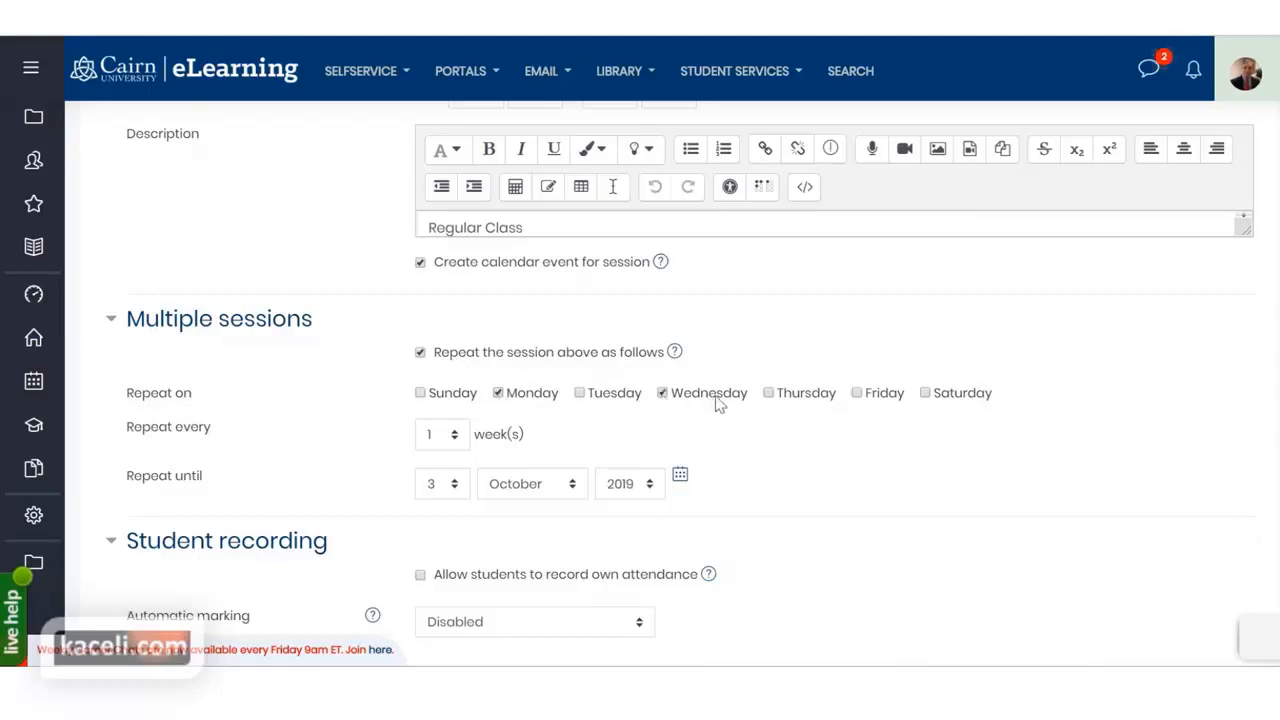
pyautogui.click(857, 393)
# Set the repeated sessions to run until 12 December 2019
pyautogui.click(455, 486)
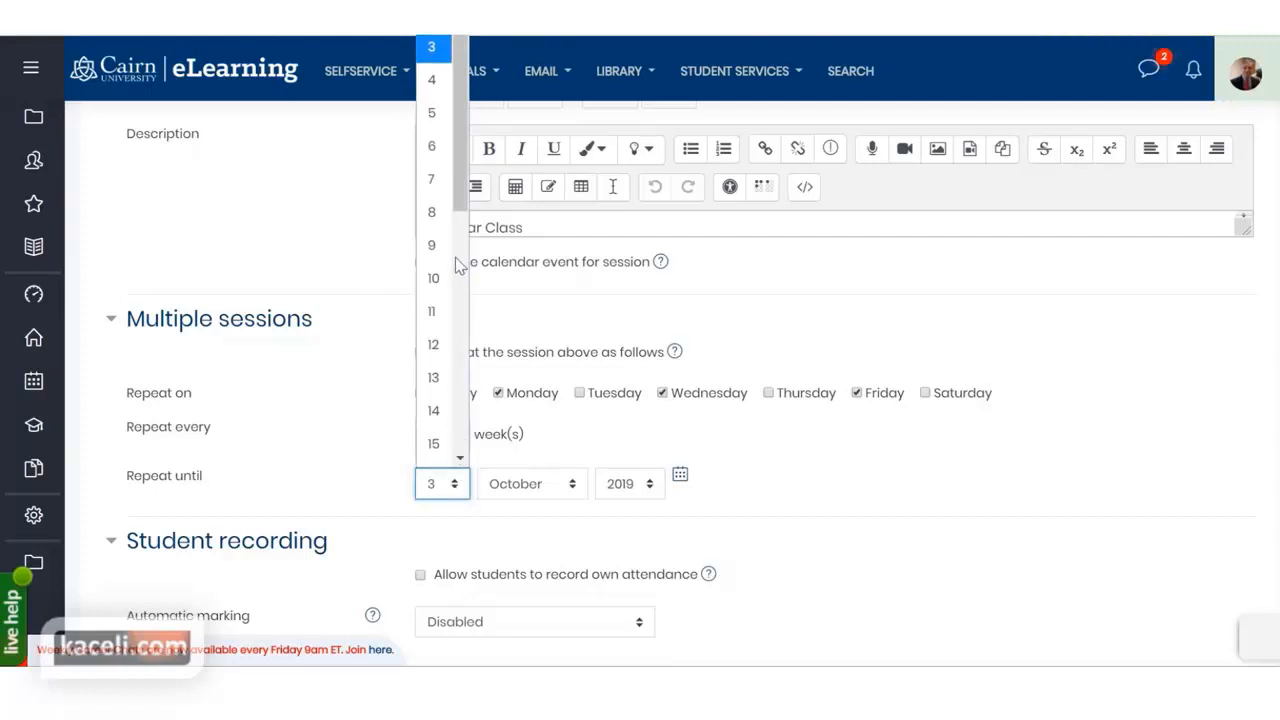
pyautogui.click(434, 344)
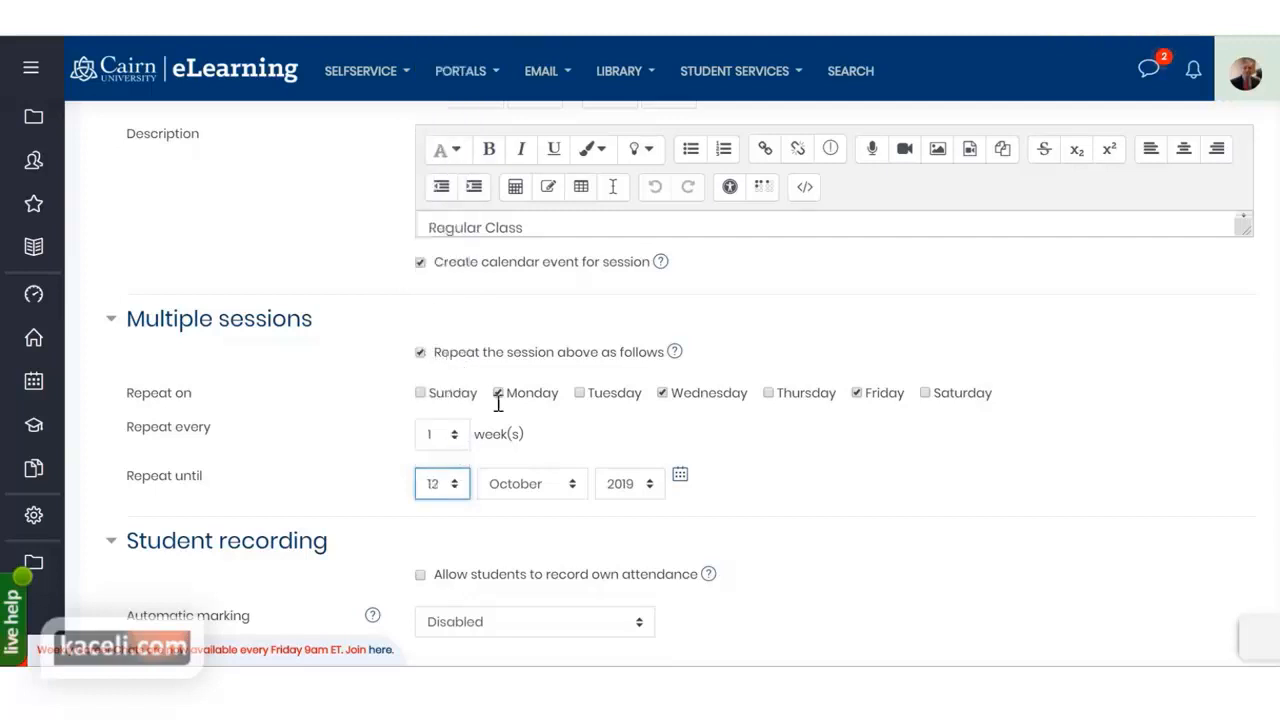
pyautogui.click(571, 489)
pyautogui.click(563, 450)
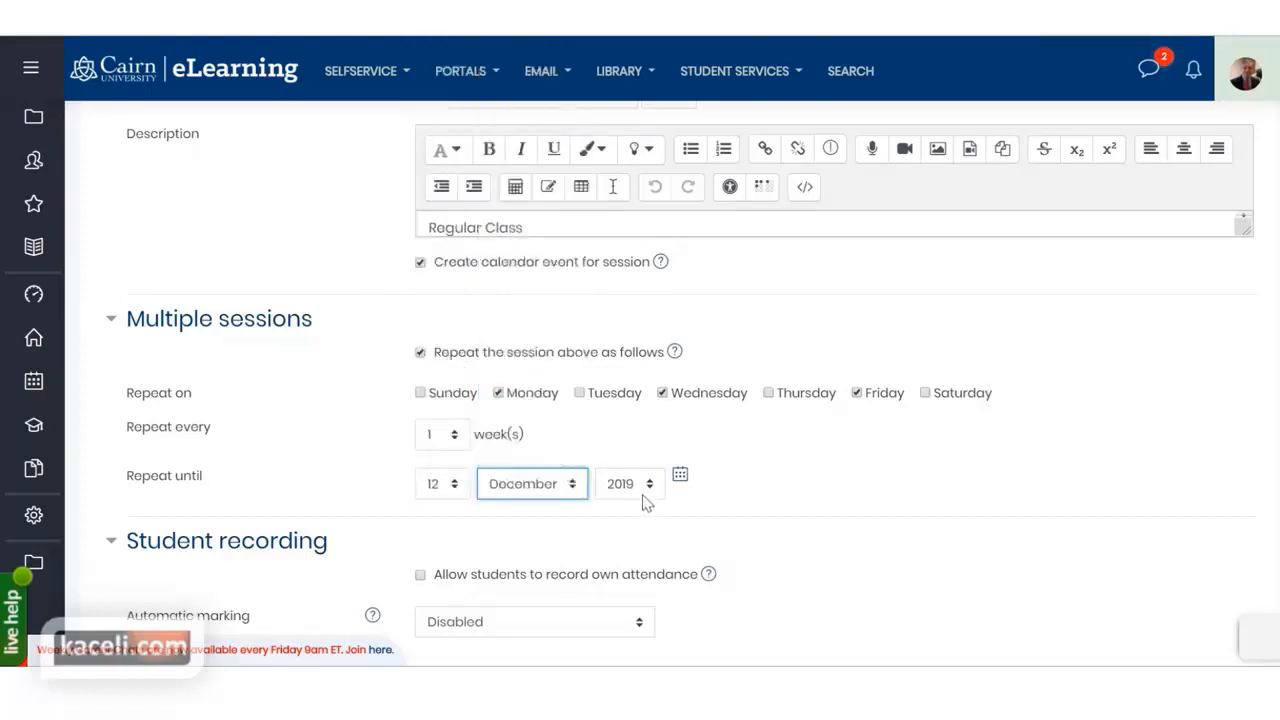
# Add the repeating Regular Class sessions to the attendance activity with the configured settings
pyautogui.click(805, 494)
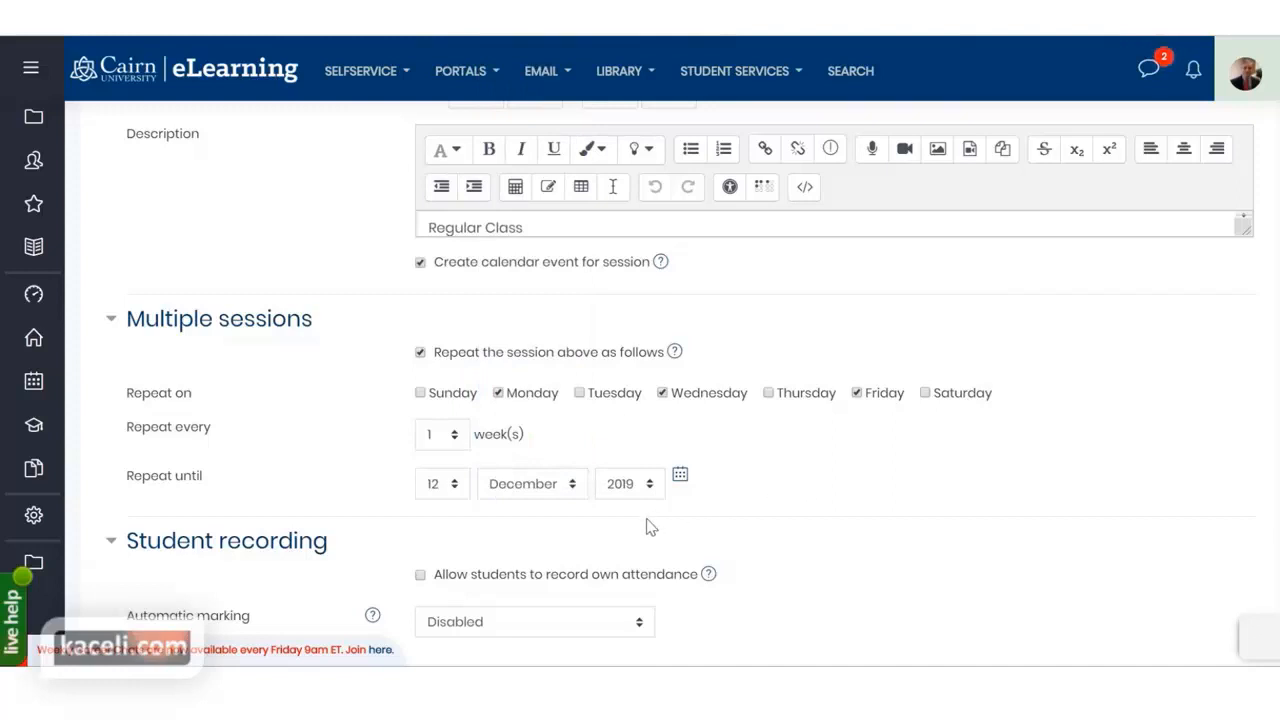
pyautogui.scroll(-1, 750, 520)
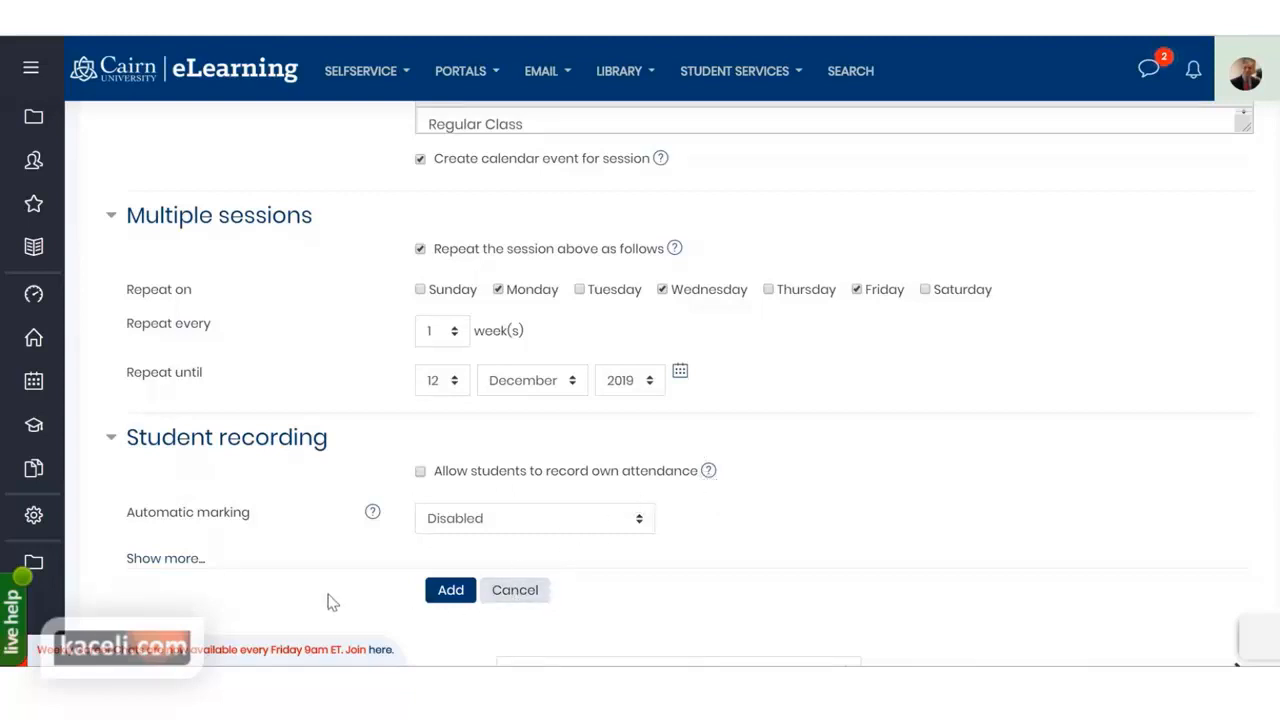
pyautogui.click(450, 594)
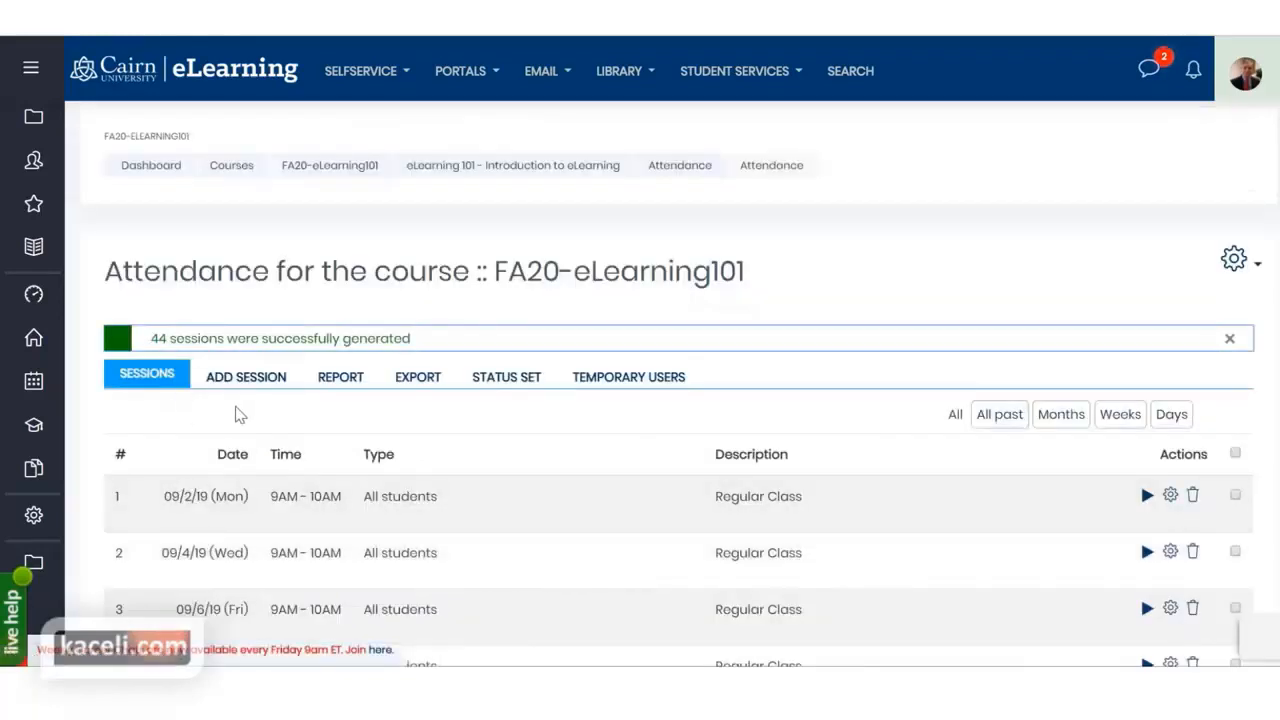
# Examine the list of generated class sessions and their dates, times and descriptions
pyautogui.scroll(-1, 266, 322)
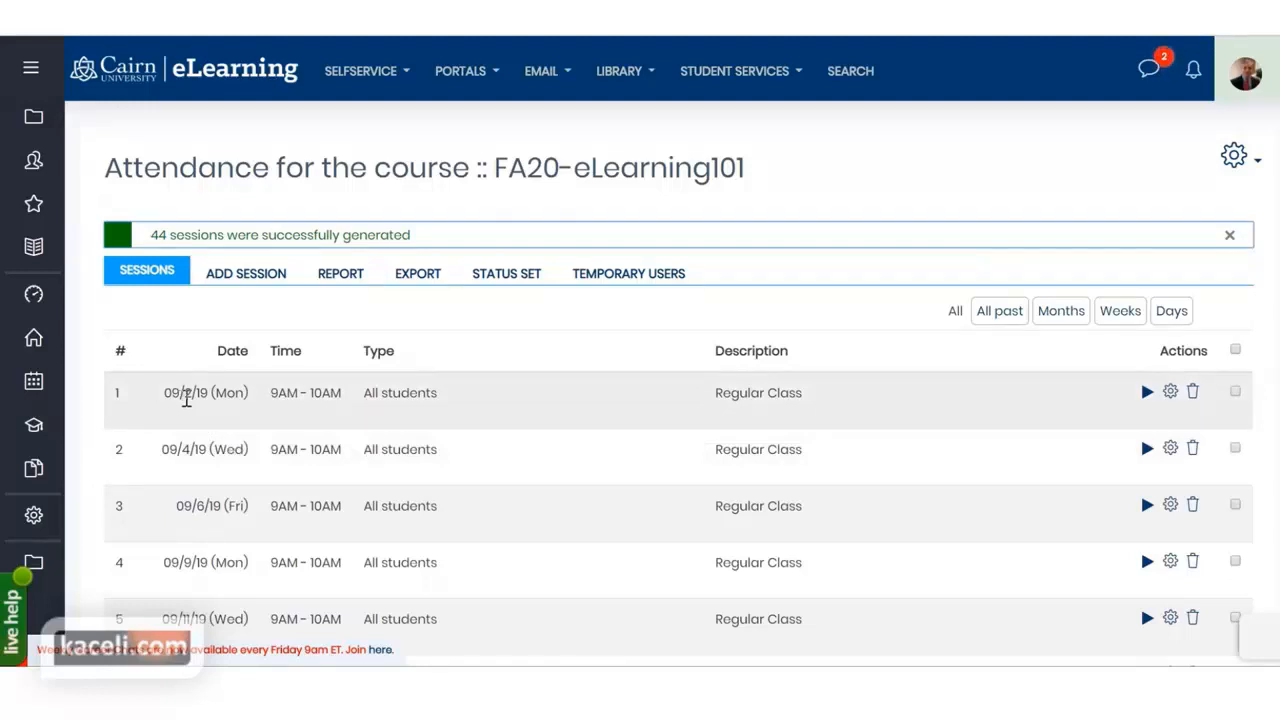
pyautogui.scroll(-1, 188, 405)
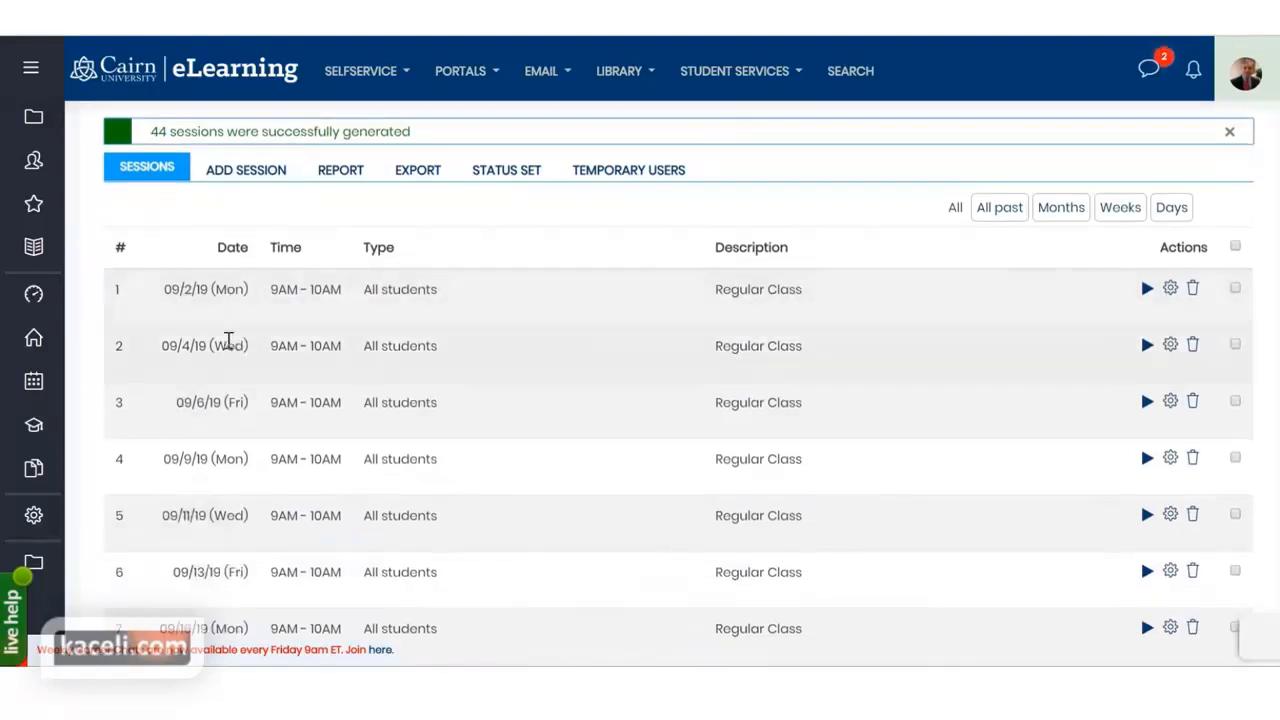
pyautogui.scroll(-8, 228, 408)
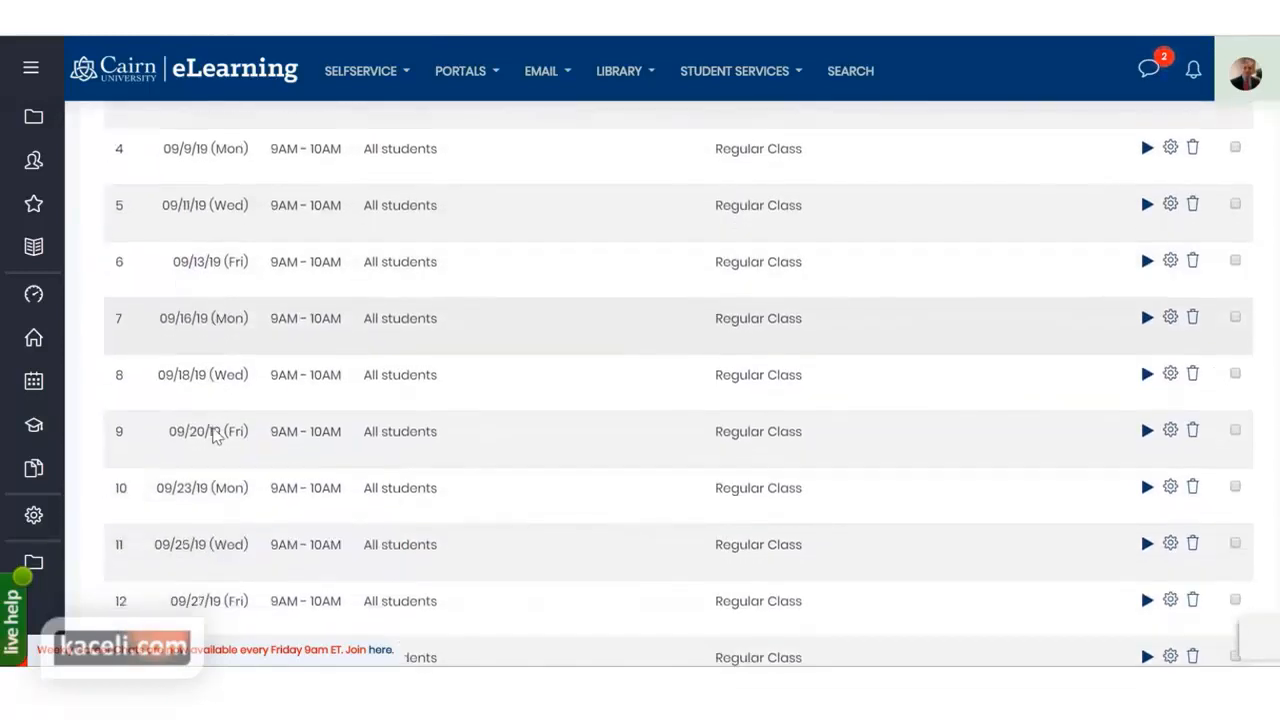
pyautogui.scroll(-2, 216, 440)
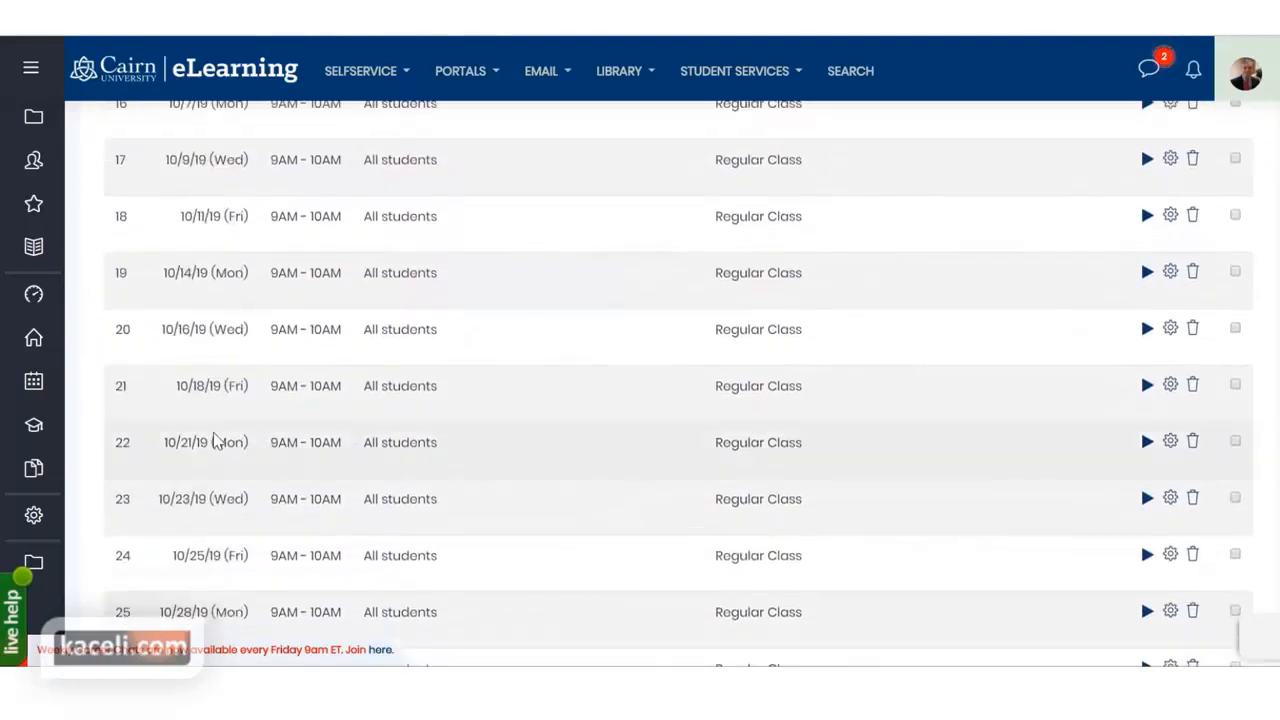
pyautogui.scroll(4, 216, 440)
pyautogui.scroll(3, 216, 440)
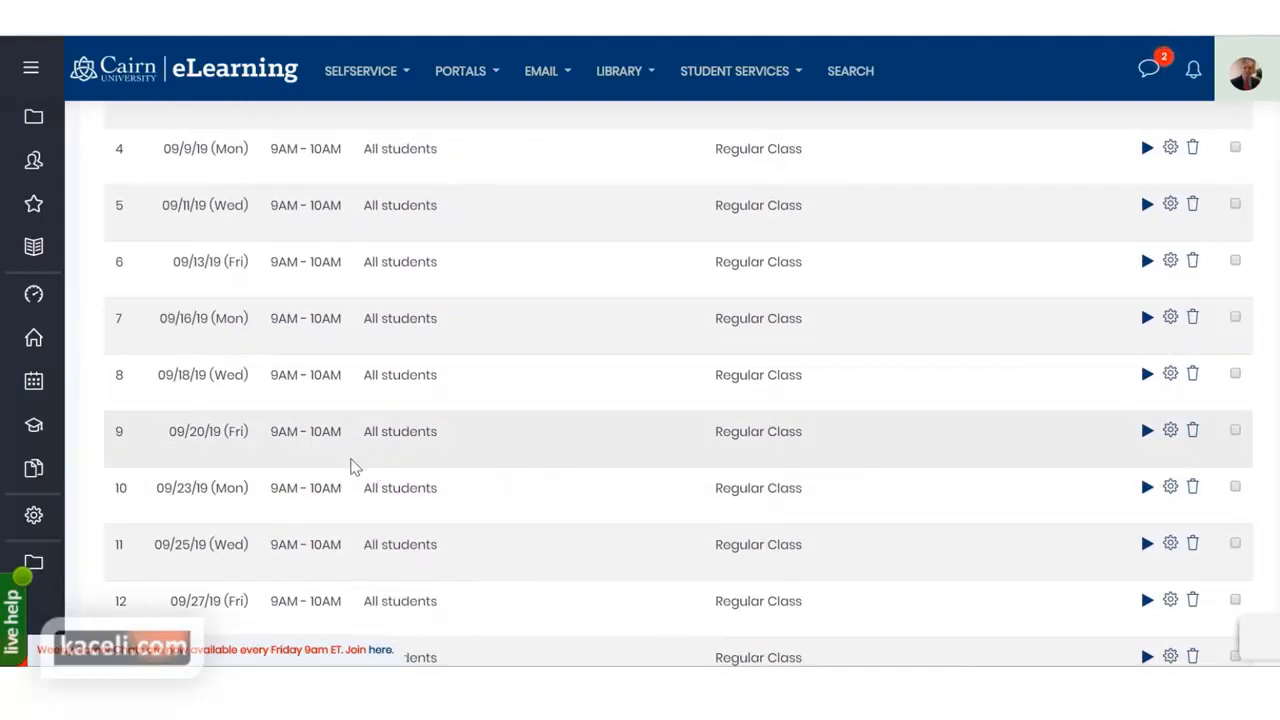
pyautogui.scroll(-1, 563, 550)
pyautogui.scroll(-4, 560, 550)
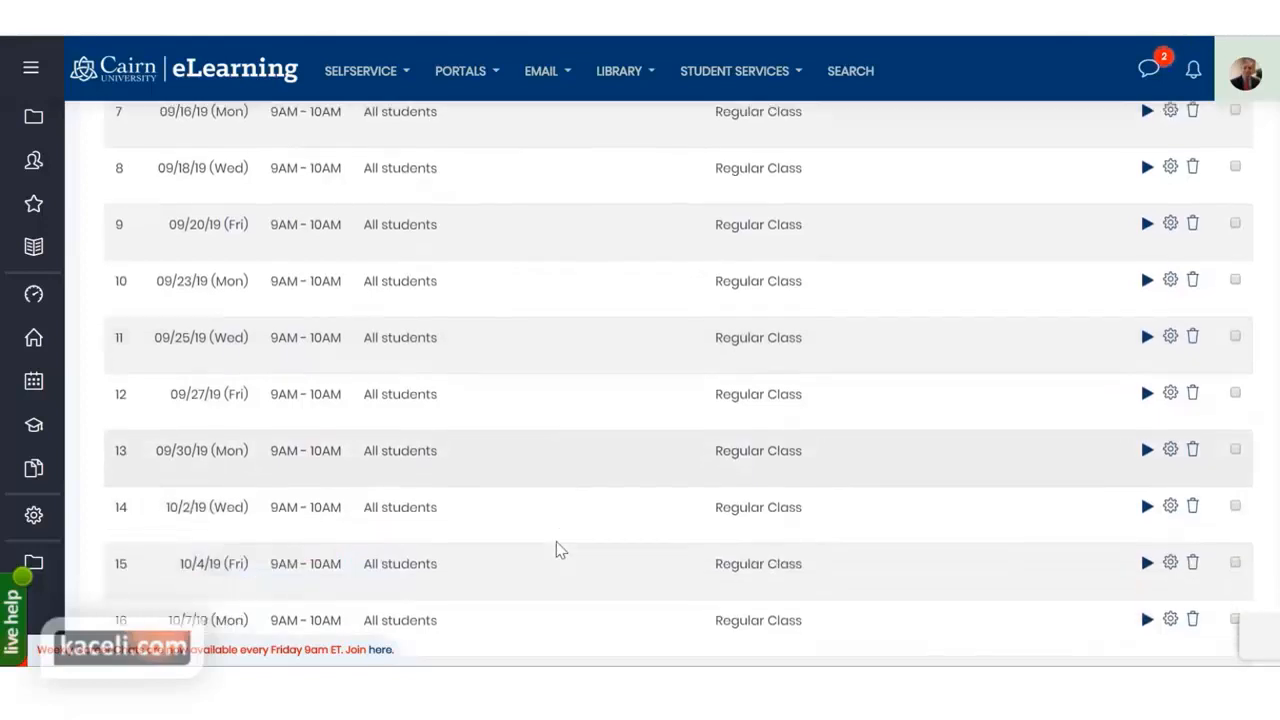
pyautogui.scroll(-3, 556, 543)
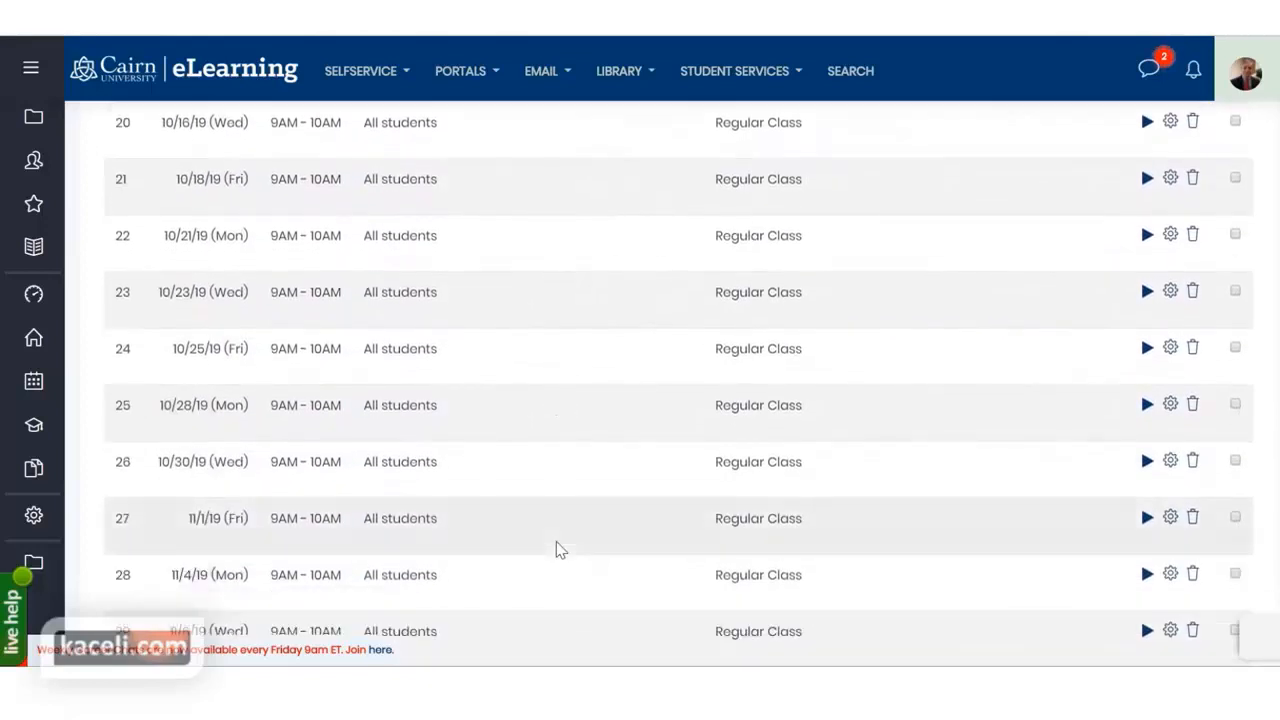
pyautogui.scroll(-1, 556, 543)
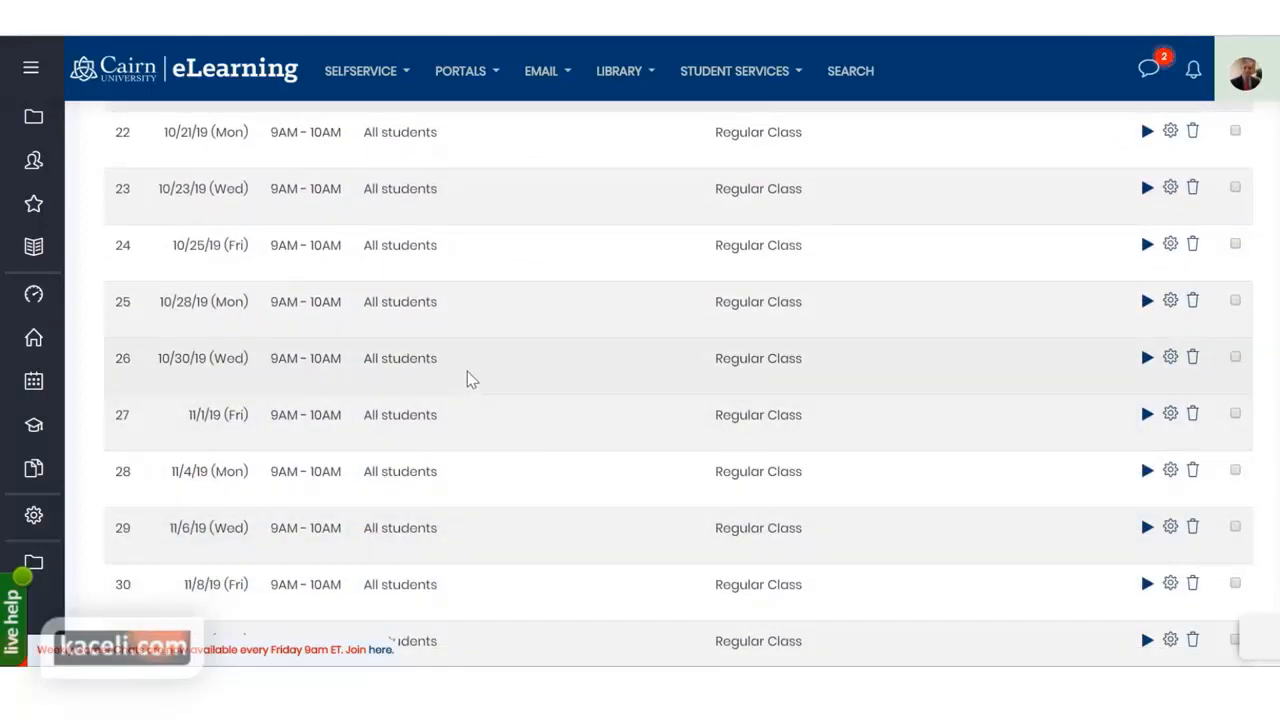
# Delete the Regular Class session dated 11/25/19 from the attendance list
pyautogui.scroll(-2, 531, 506)
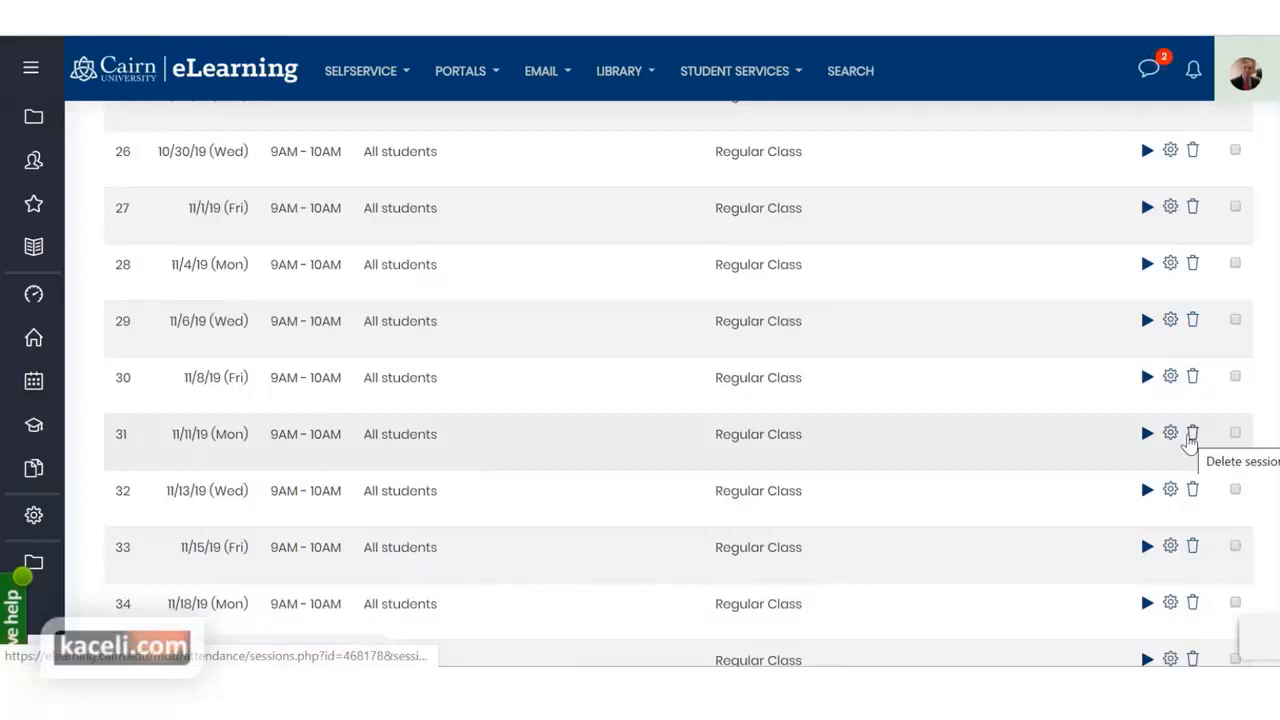
pyautogui.scroll(-2, 409, 531)
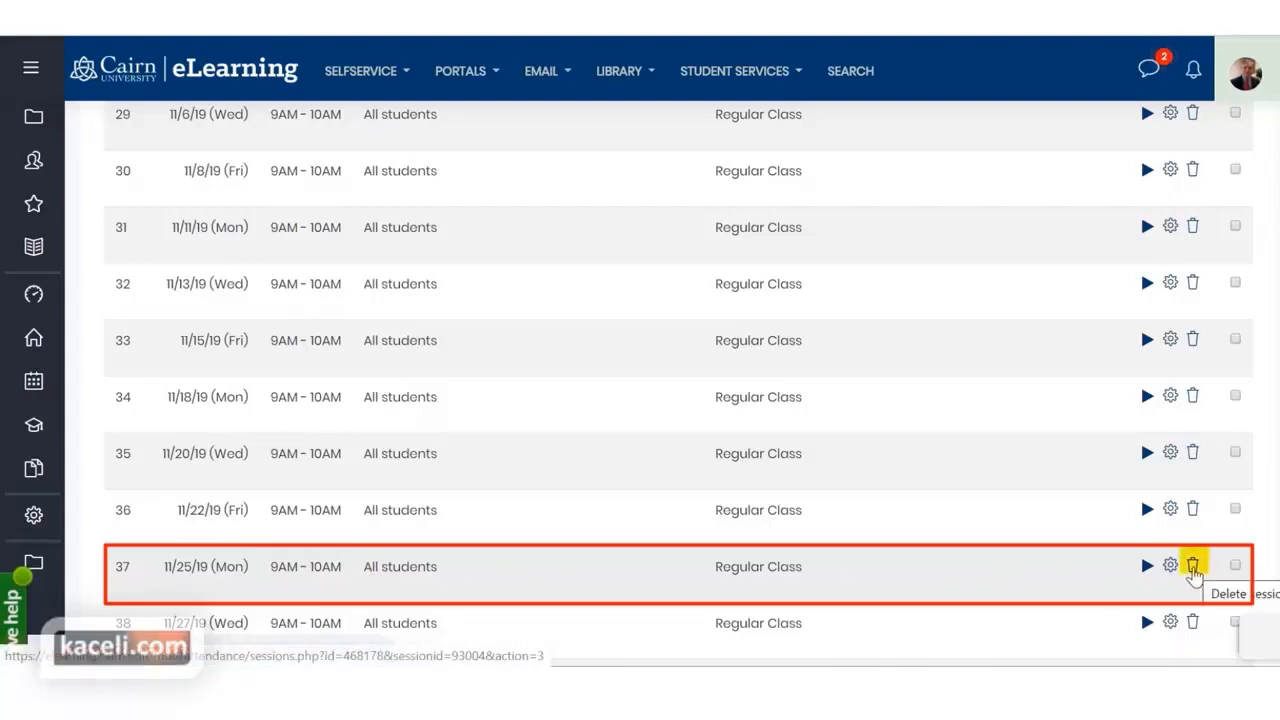
pyautogui.click(1190, 567)
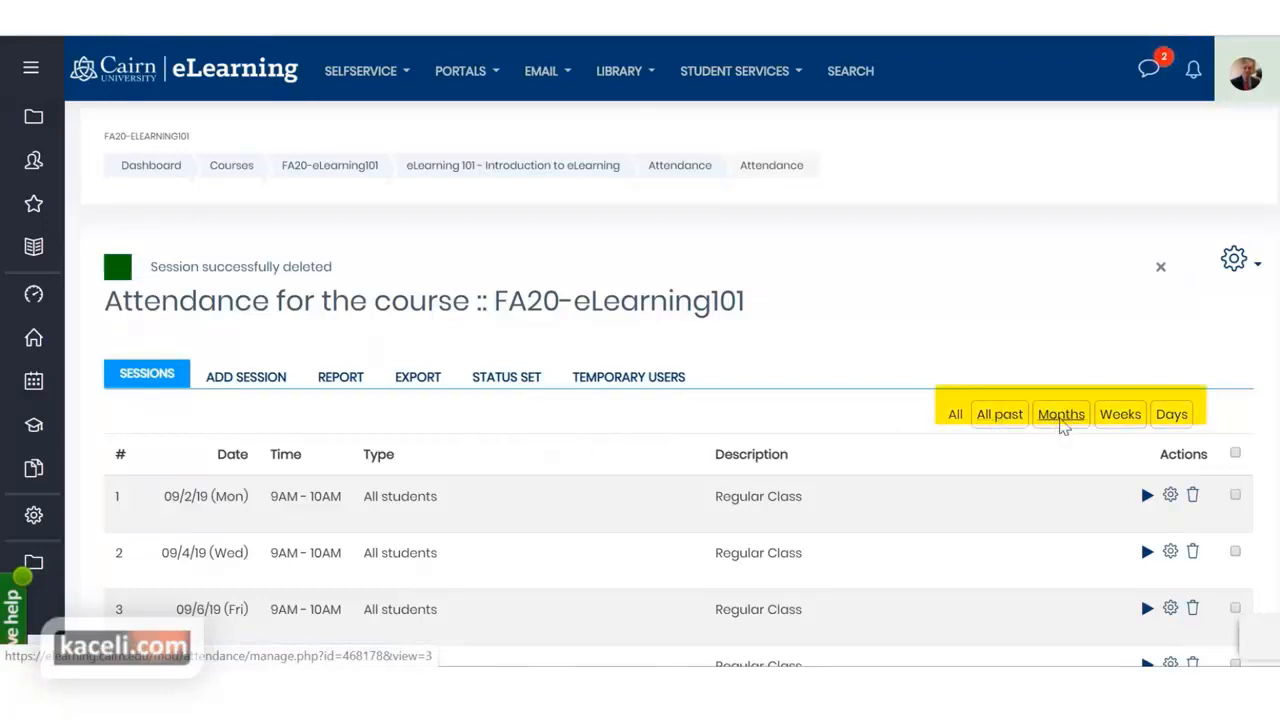
# View the sessions by months and by weeks, and return to the list of all sessions
pyautogui.click(1062, 418)
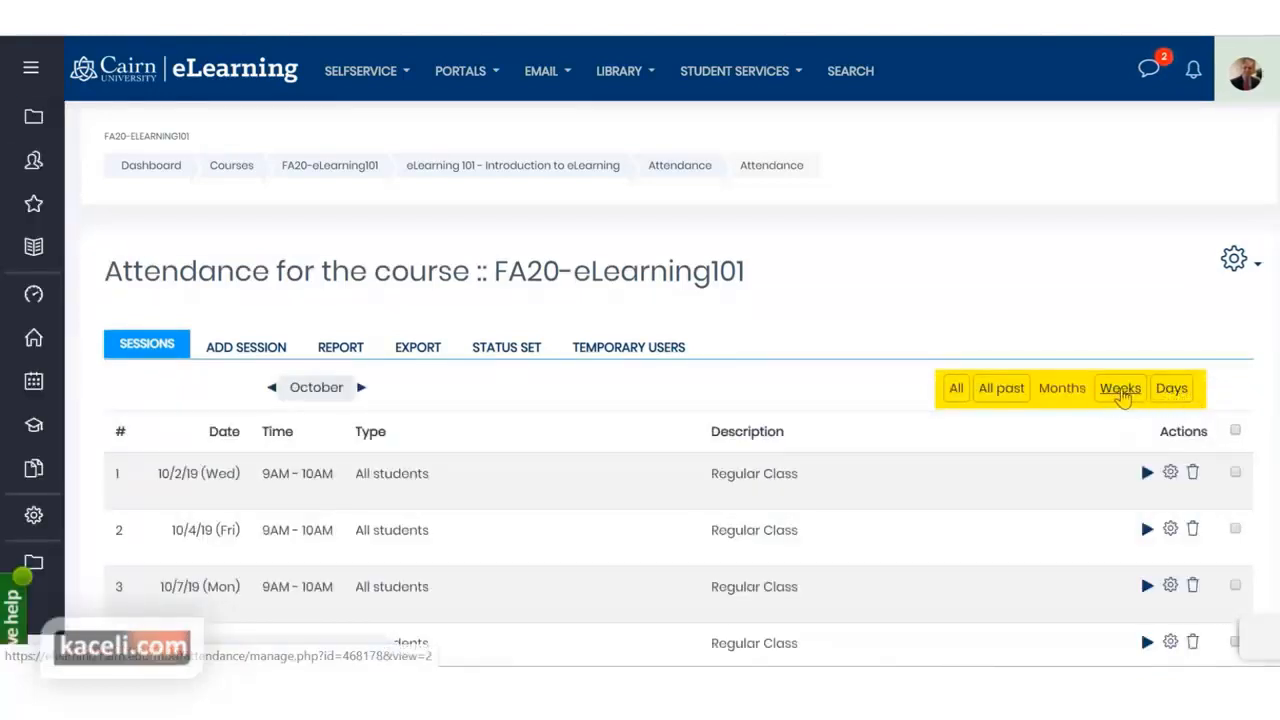
pyautogui.click(1122, 397)
pyautogui.click(957, 389)
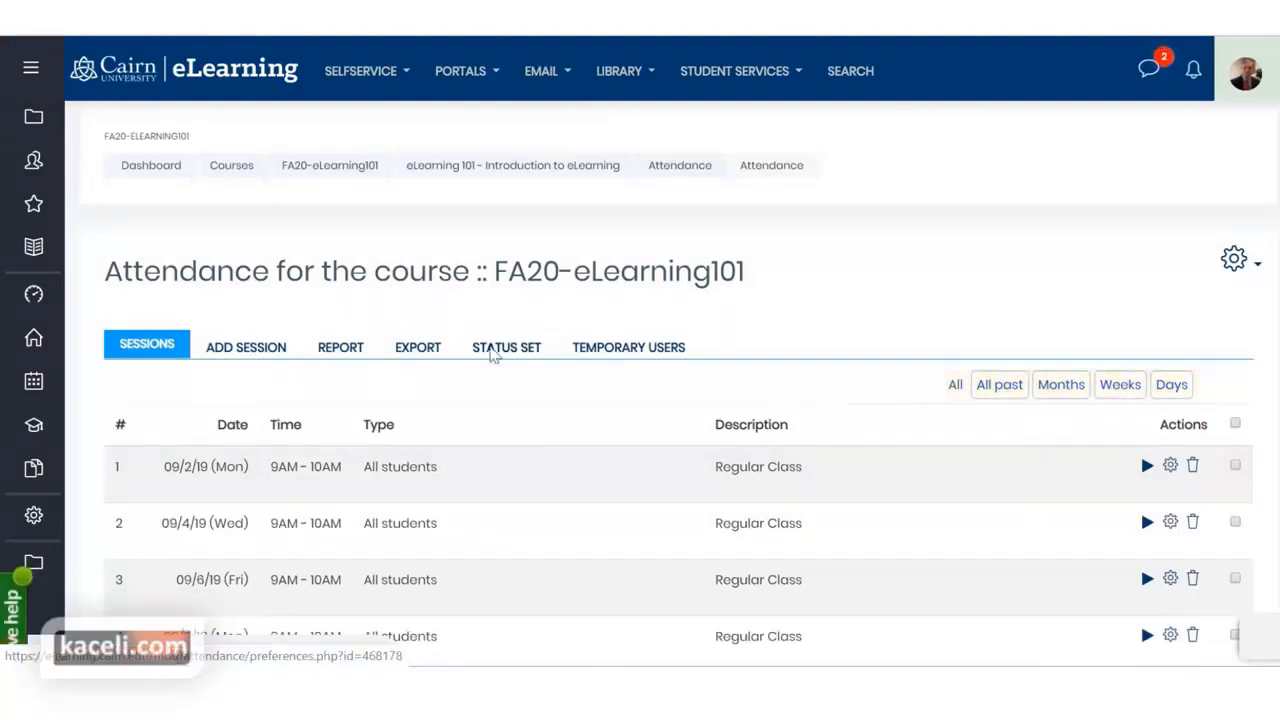
# Review the attendance status set's options, acronyms, descriptions and points for each status
pyautogui.click(490, 350)
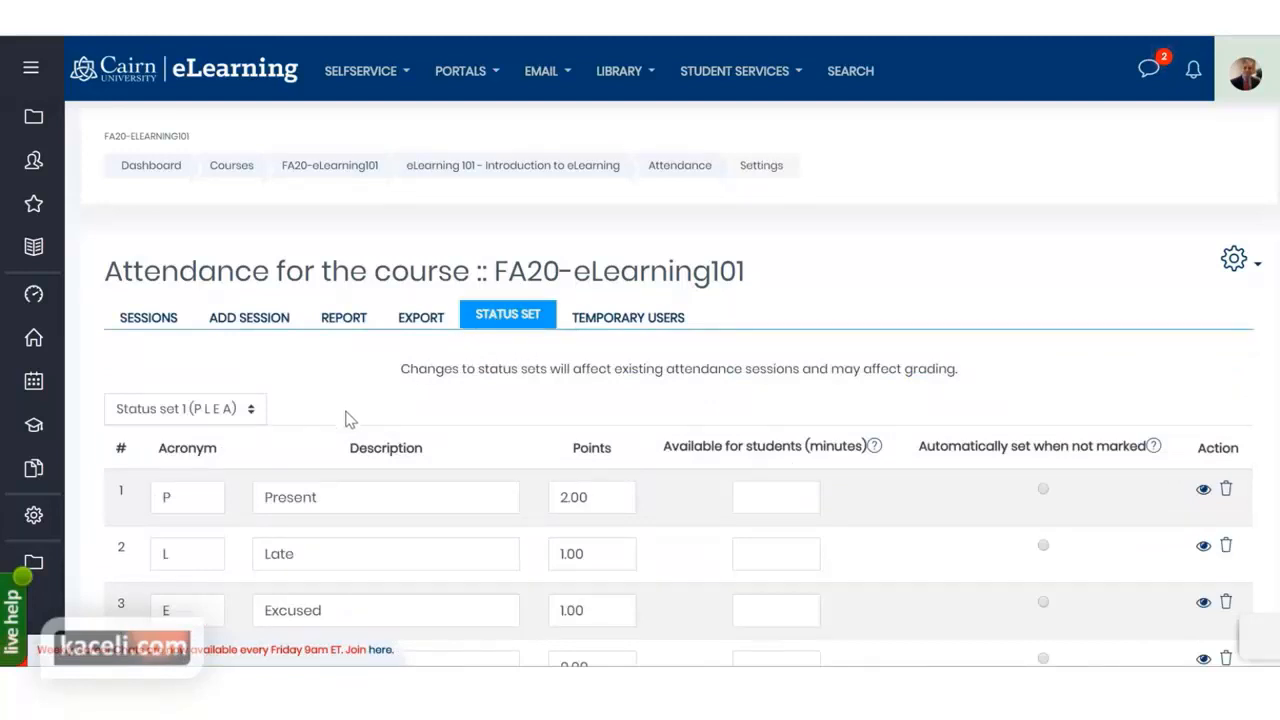
pyautogui.click(249, 414)
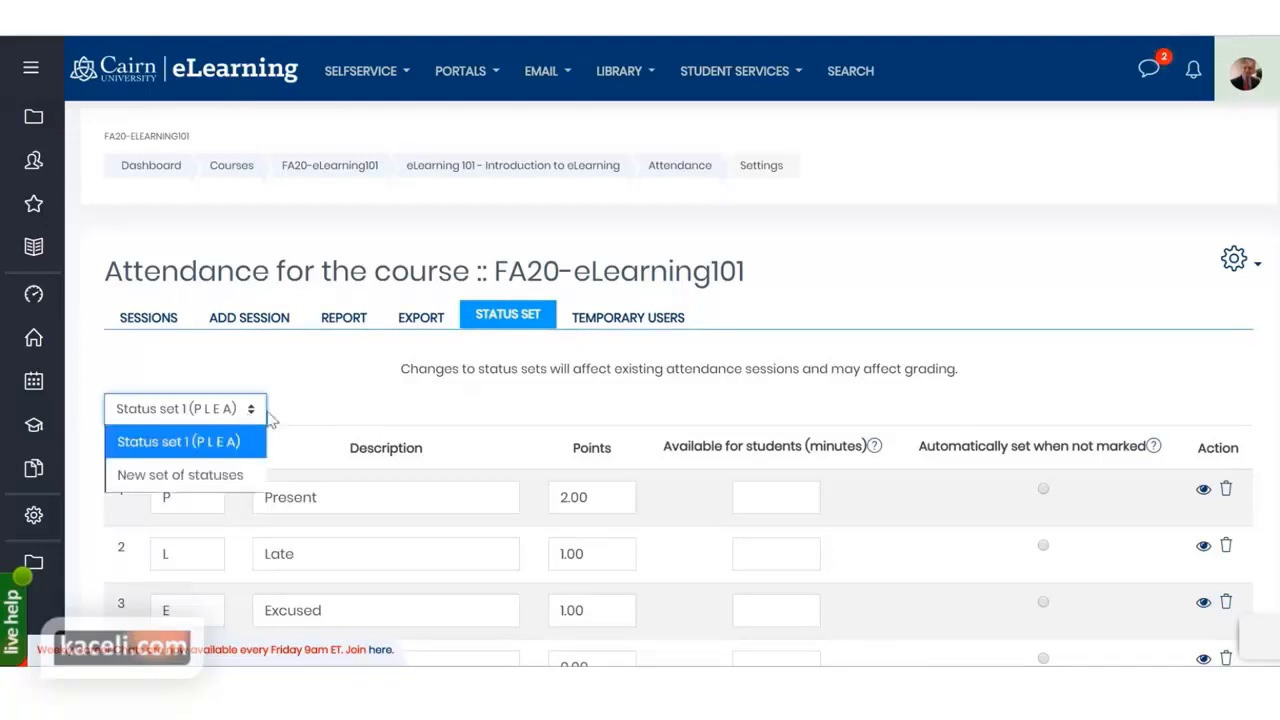
pyautogui.click(358, 402)
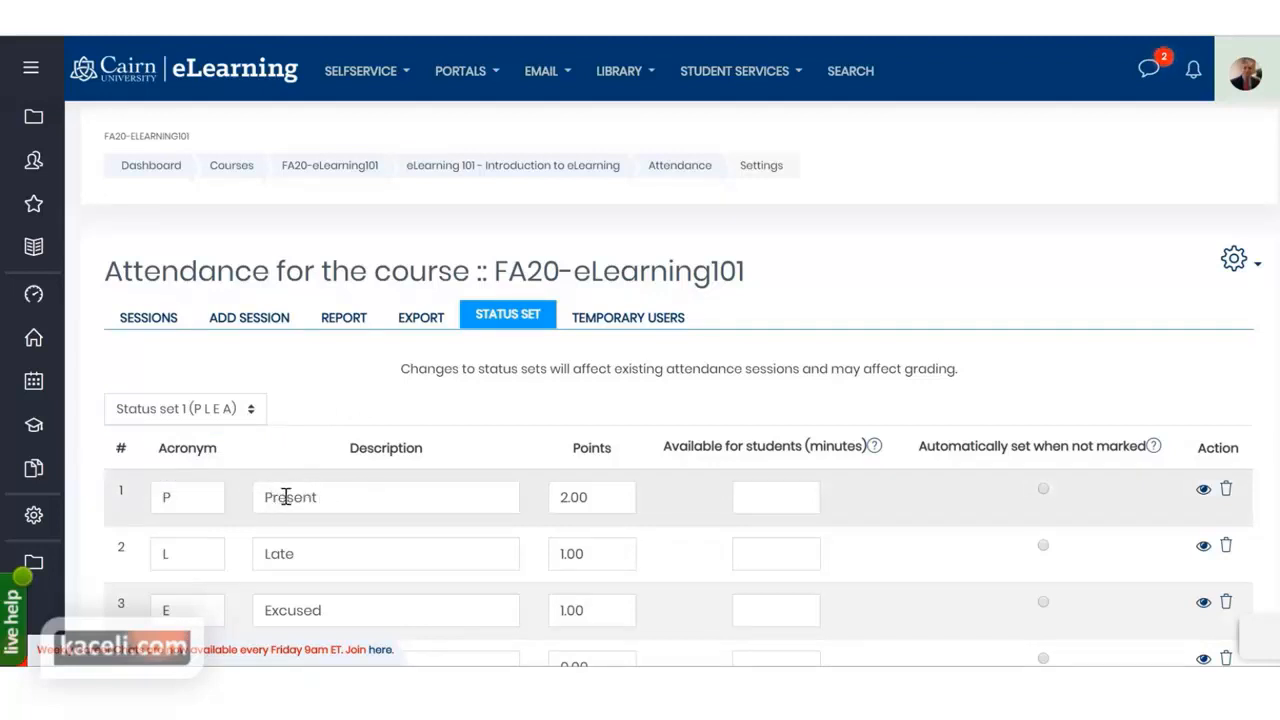
pyautogui.click(184, 495)
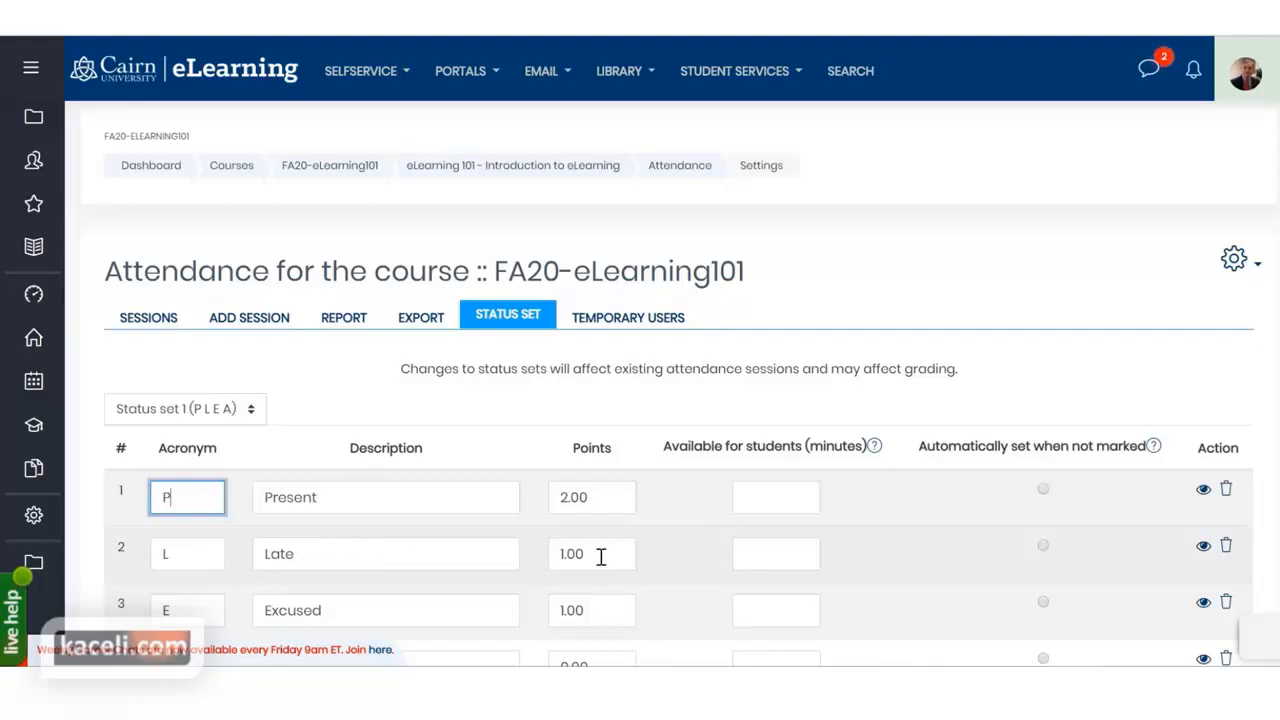
pyautogui.scroll(-1, 540, 605)
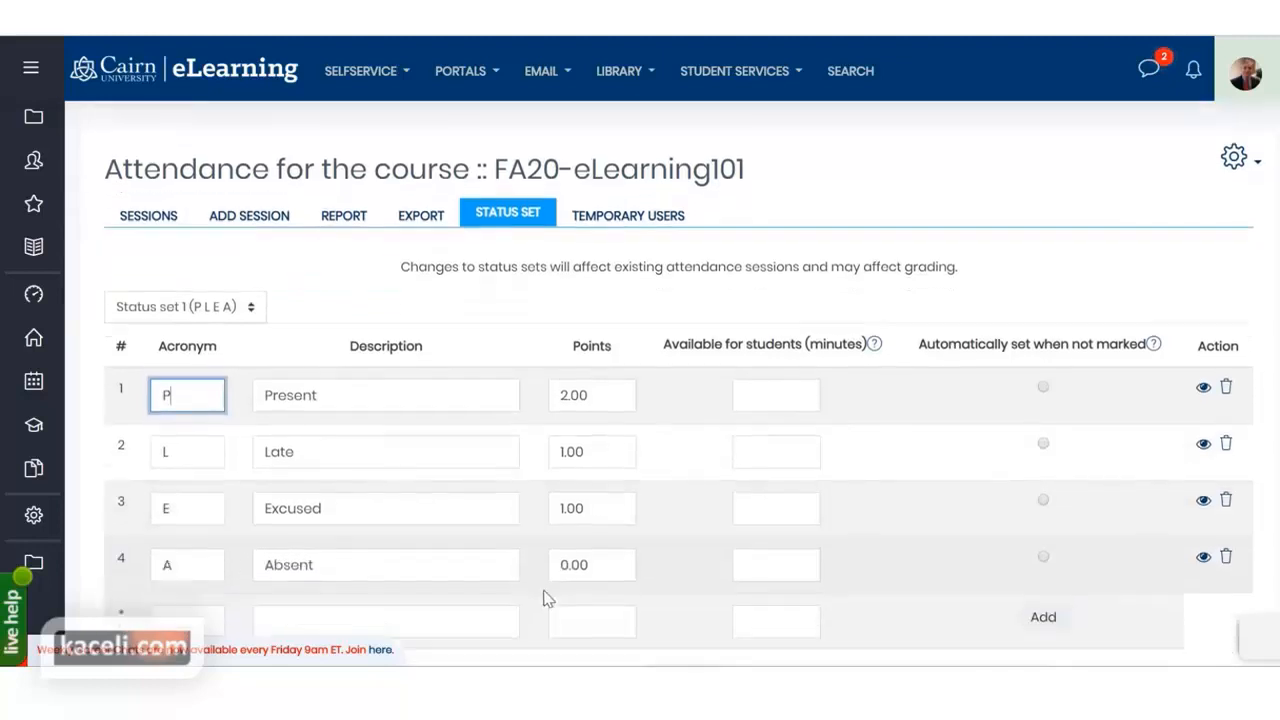
pyautogui.scroll(-1, 330, 571)
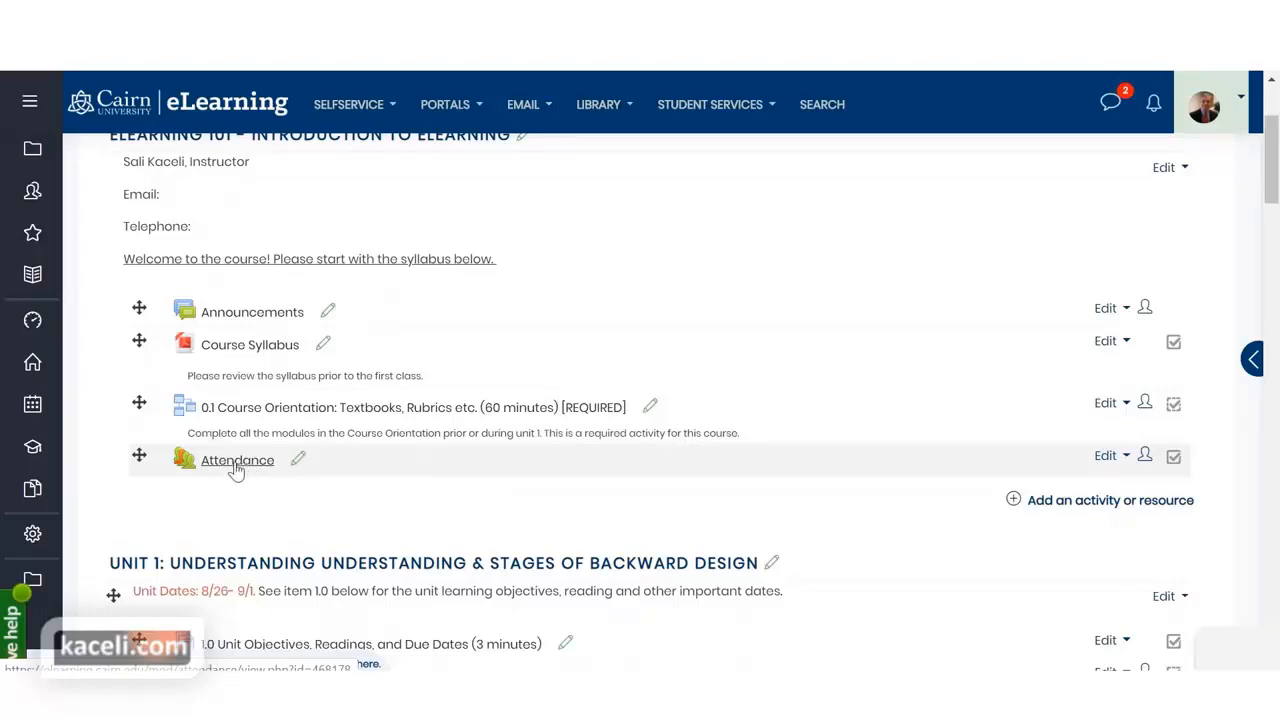
# Open the Attendance activity from the eLearning 101 course page
pyautogui.scroll(2, 300, 340)
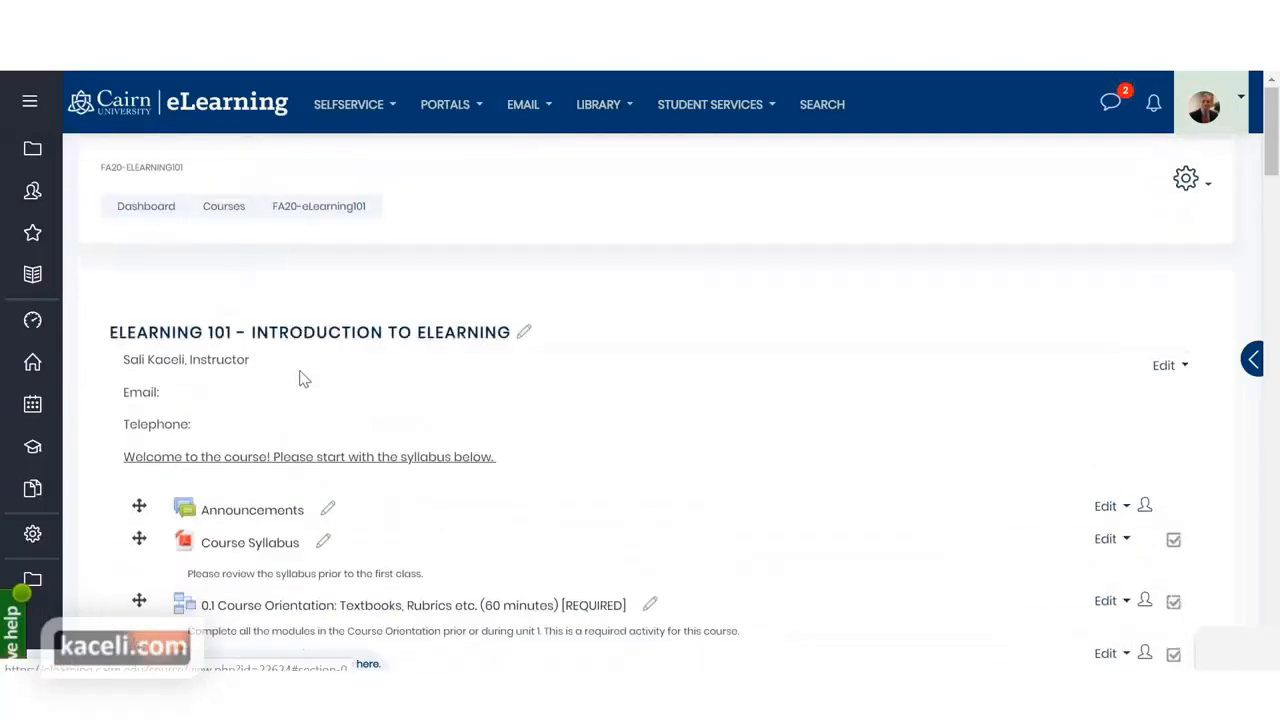
pyautogui.scroll(-2, 300, 374)
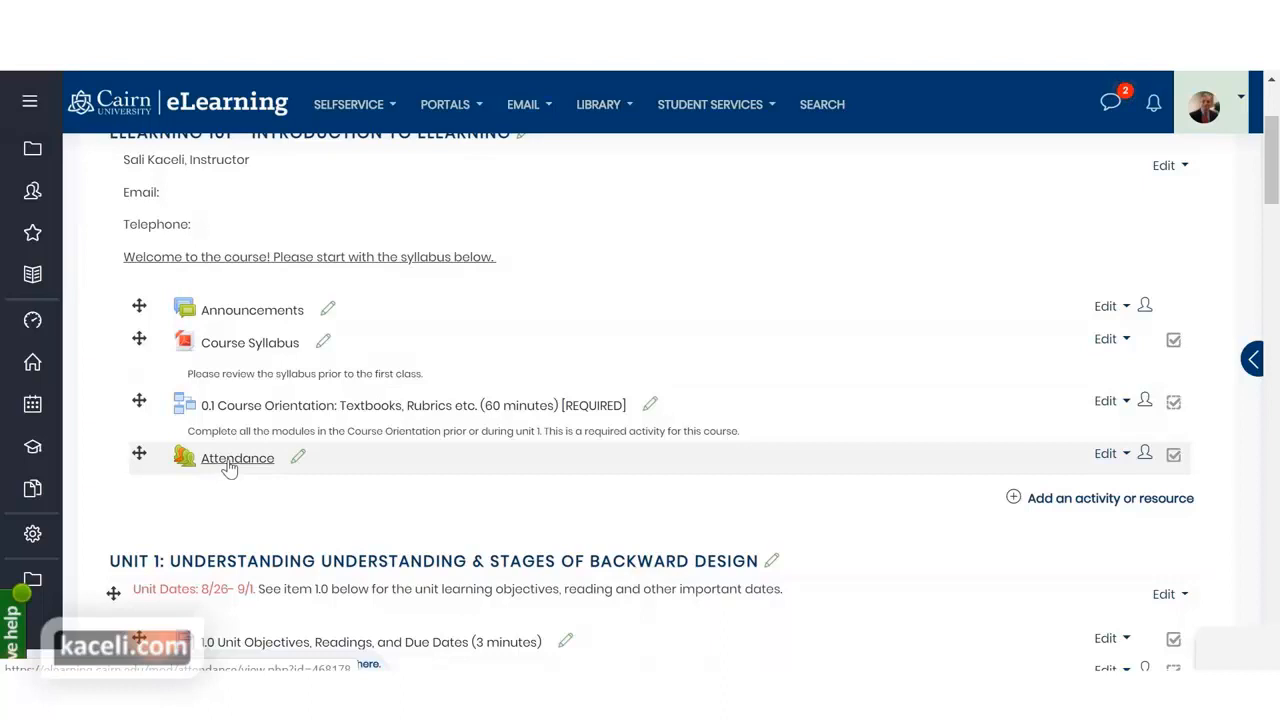
pyautogui.click(240, 462)
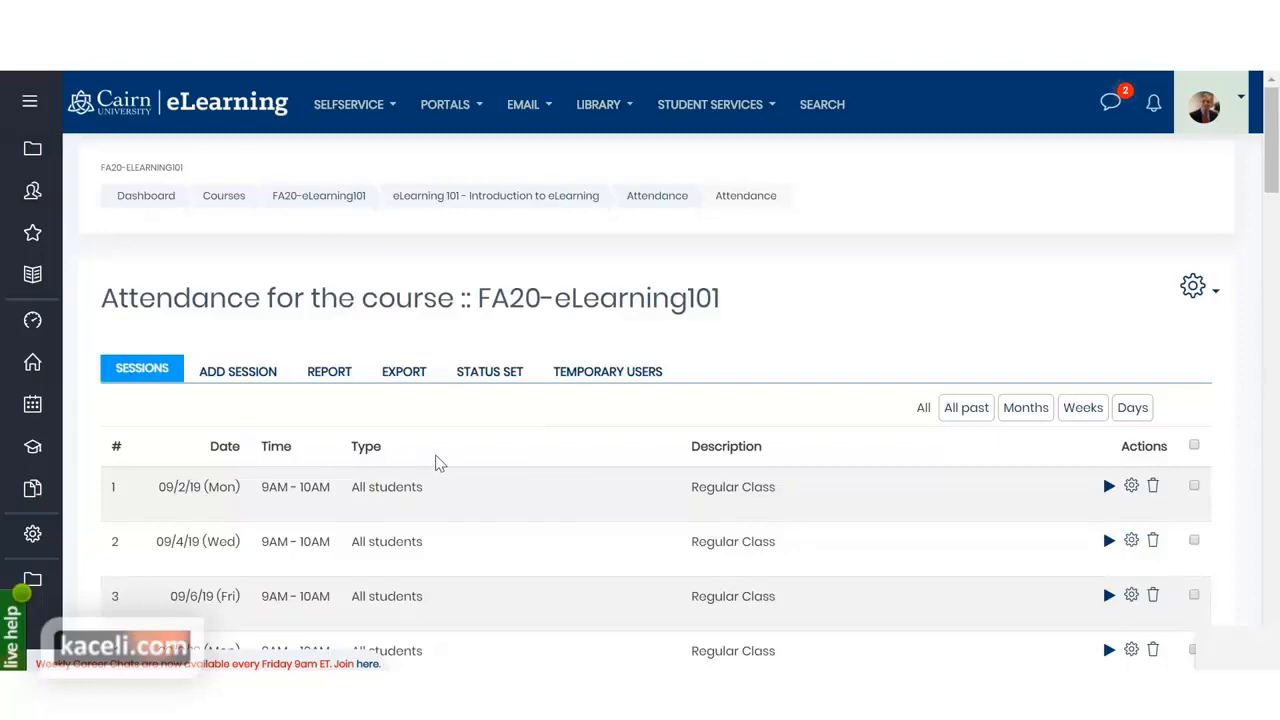
# Start taking attendance for the Regular Class session on 10/4/19
pyautogui.scroll(-5, 460, 465)
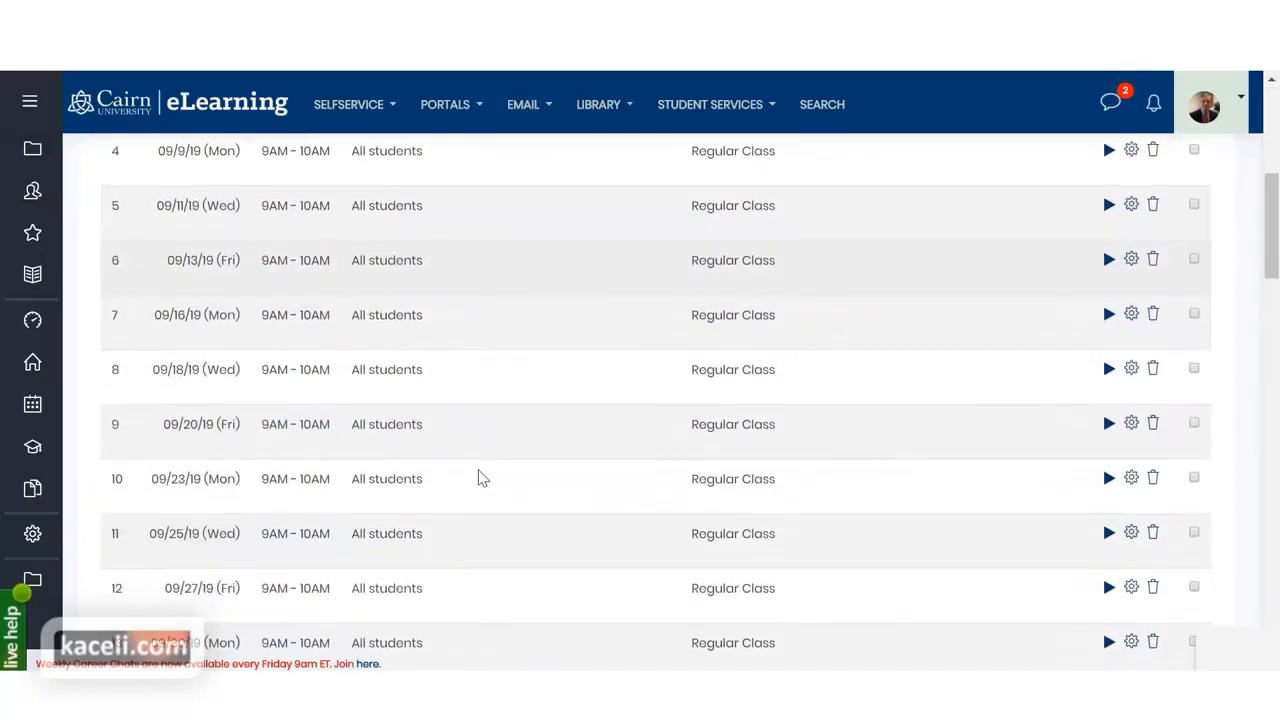
pyautogui.scroll(-1, 480, 478)
pyautogui.scroll(-2, 451, 526)
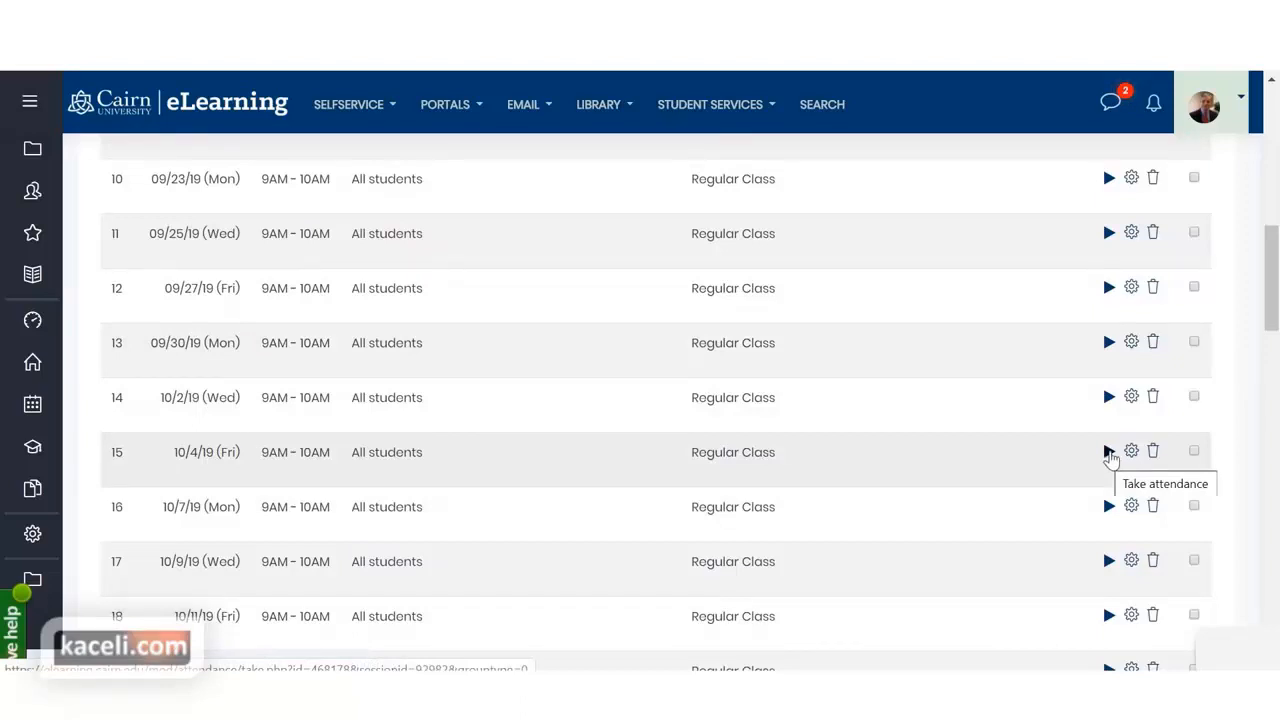
pyautogui.click(1110, 455)
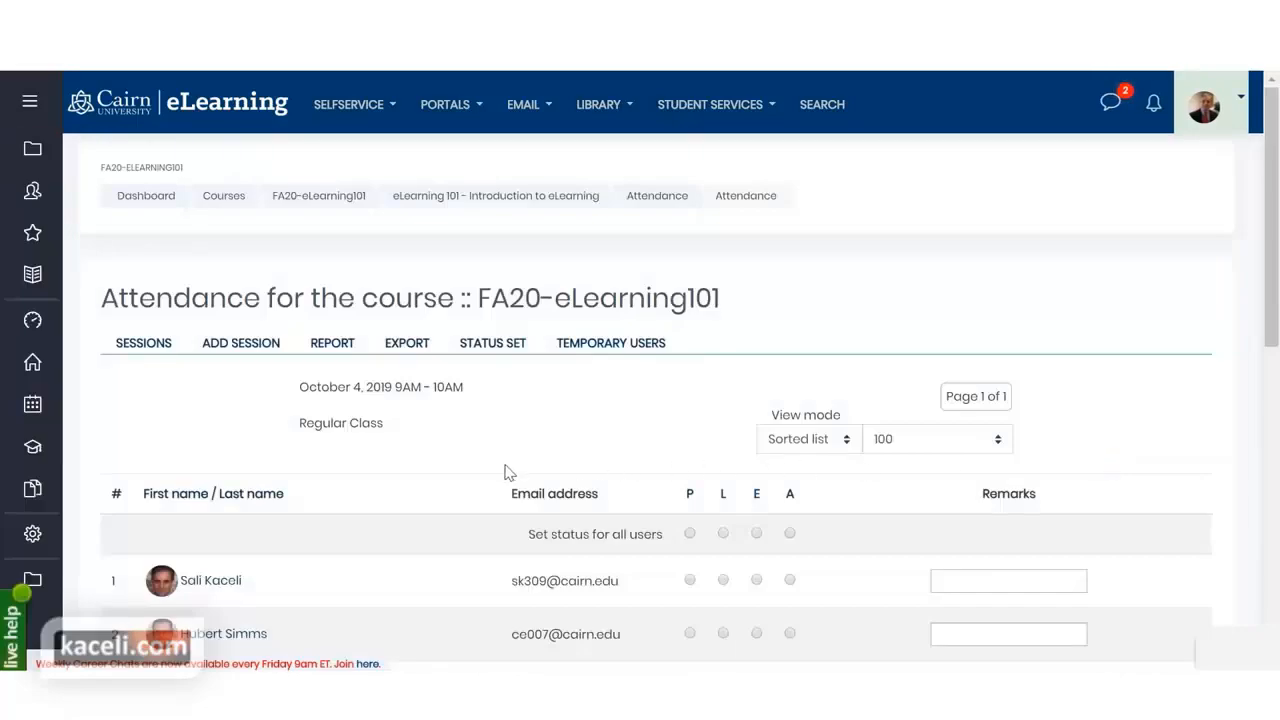
# Set the attendance status of all users in the session to Present
pyautogui.scroll(-1, 508, 467)
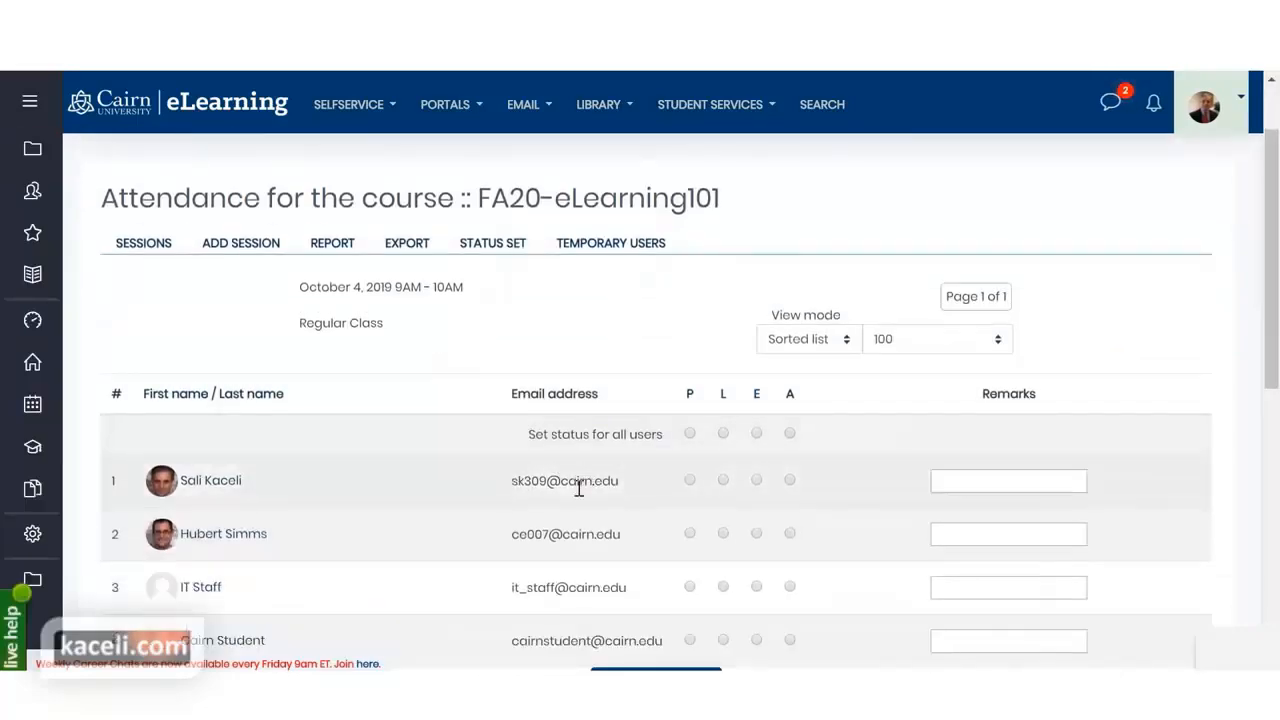
pyautogui.scroll(-1, 491, 475)
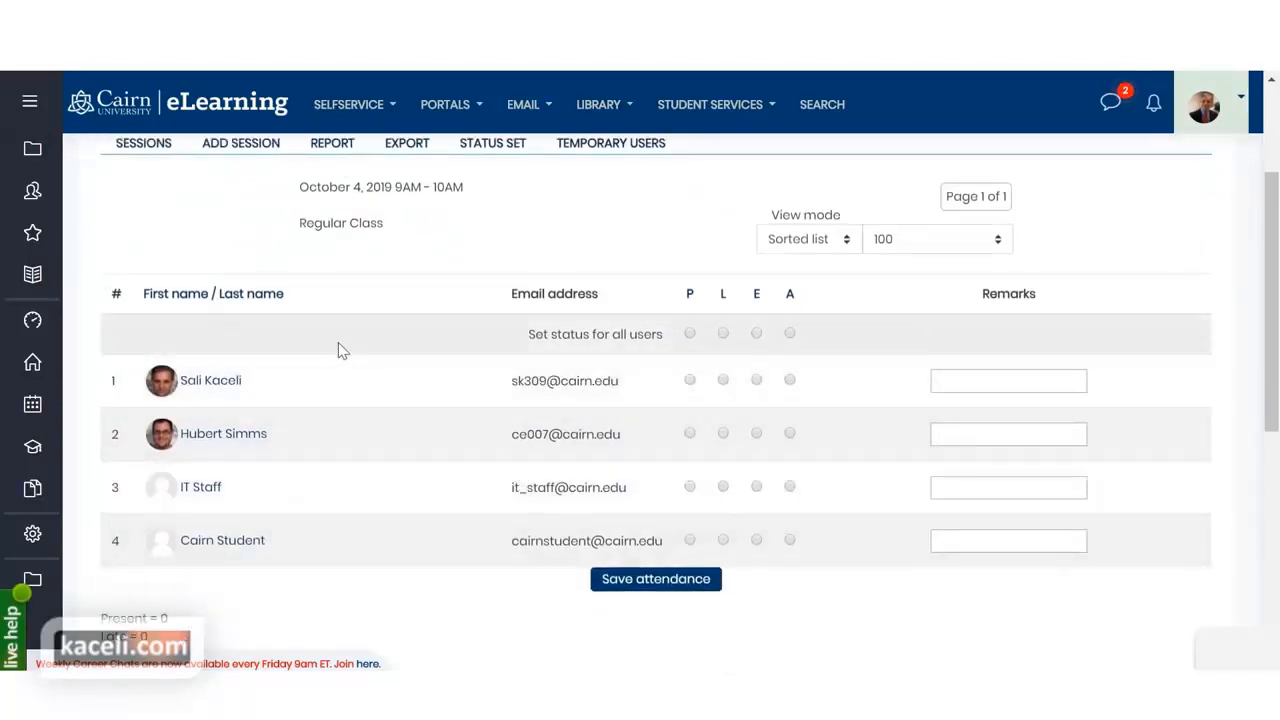
pyautogui.click(690, 295)
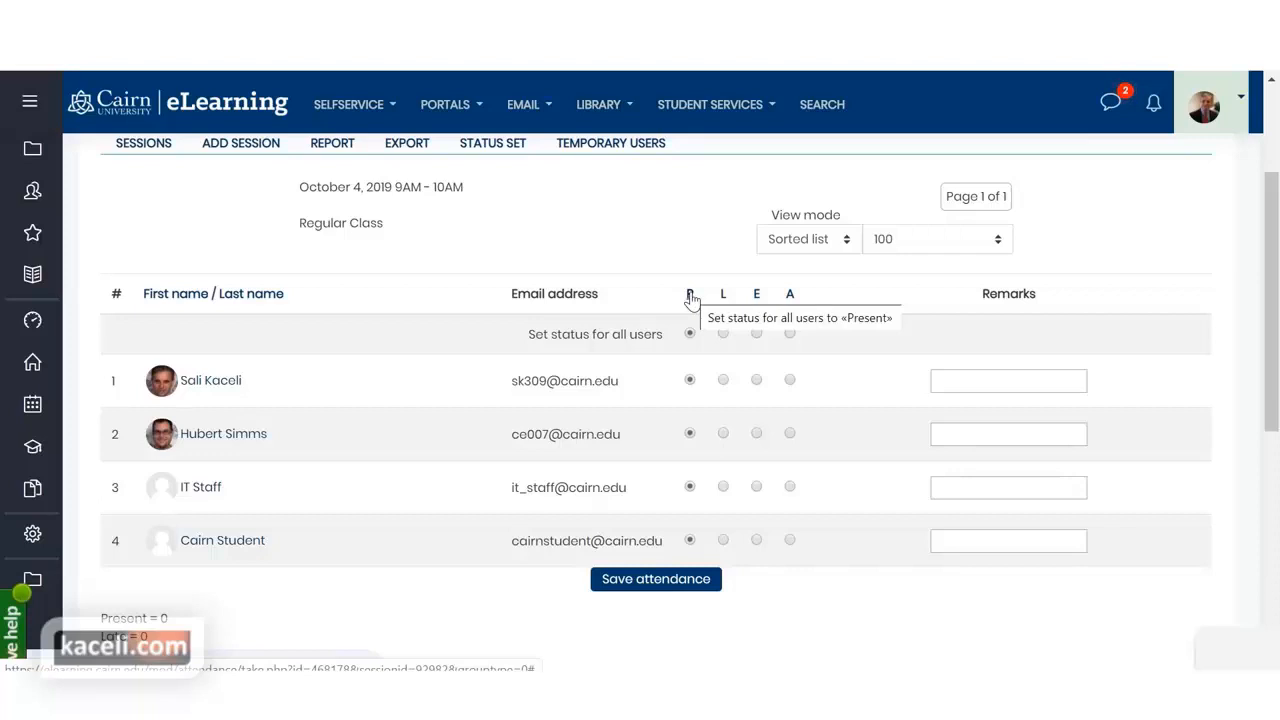
# Mark the second listed user as Excused with the remark "See email from 10/1" and save the attendance
pyautogui.click(723, 435)
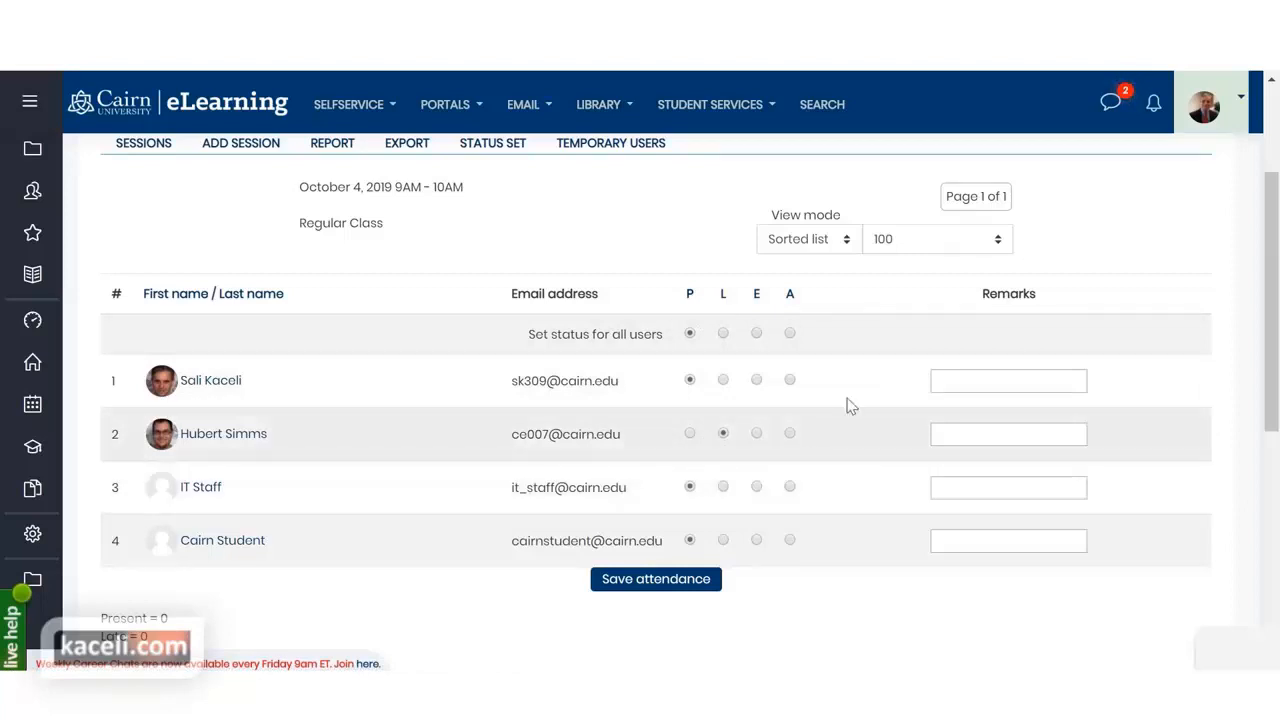
pyautogui.click(970, 440)
pyautogui.click(757, 434)
pyautogui.click(956, 440)
pyautogui.write('See emai')
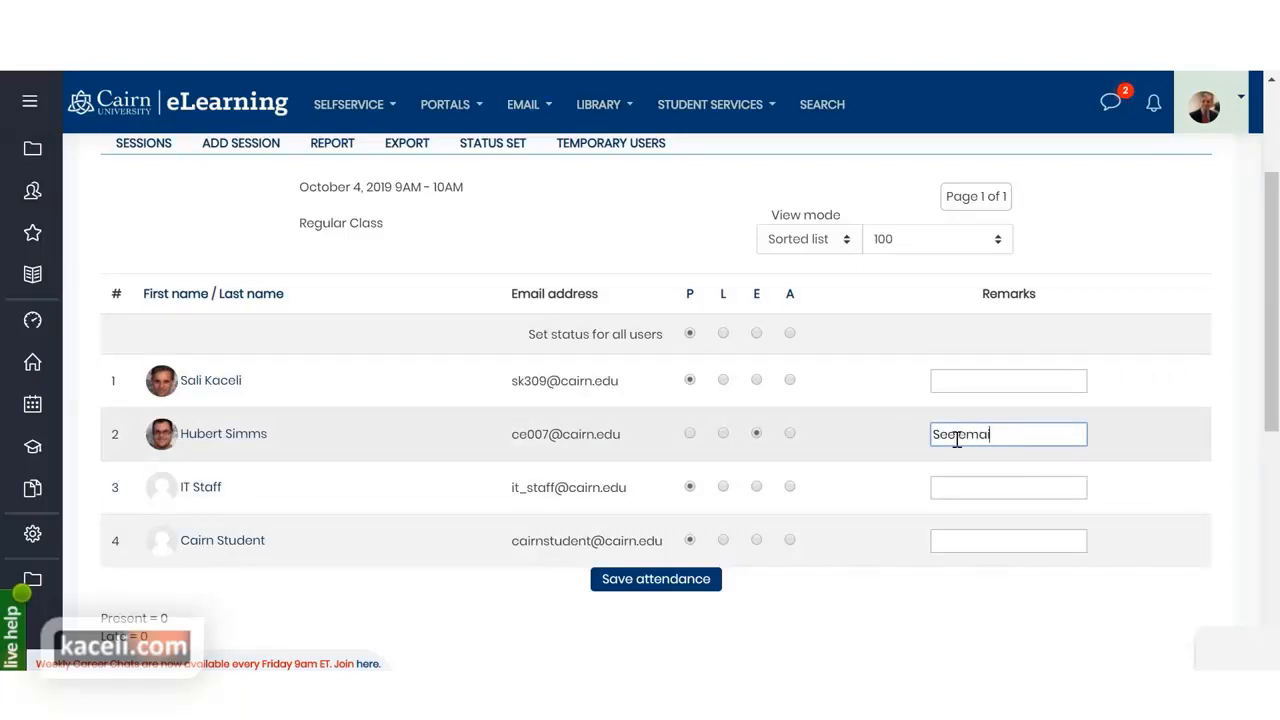
pyautogui.write('l from 10/1')
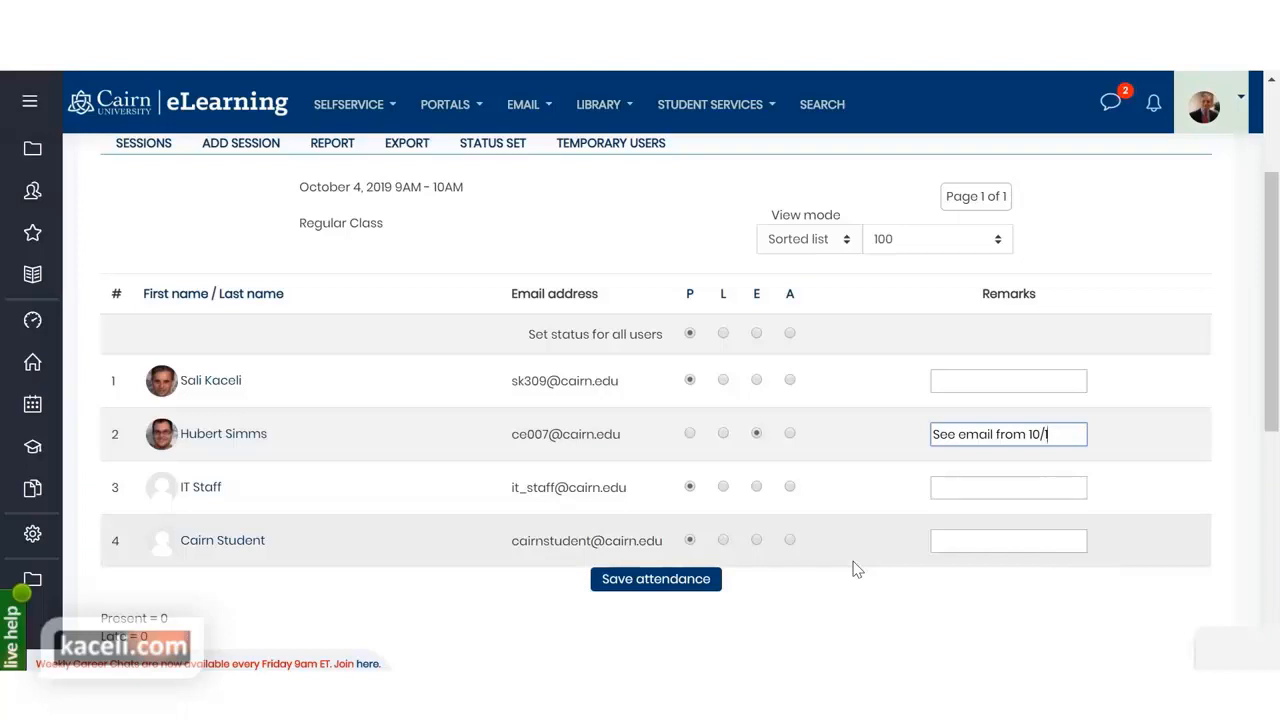
pyautogui.scroll(-1, 600, 530)
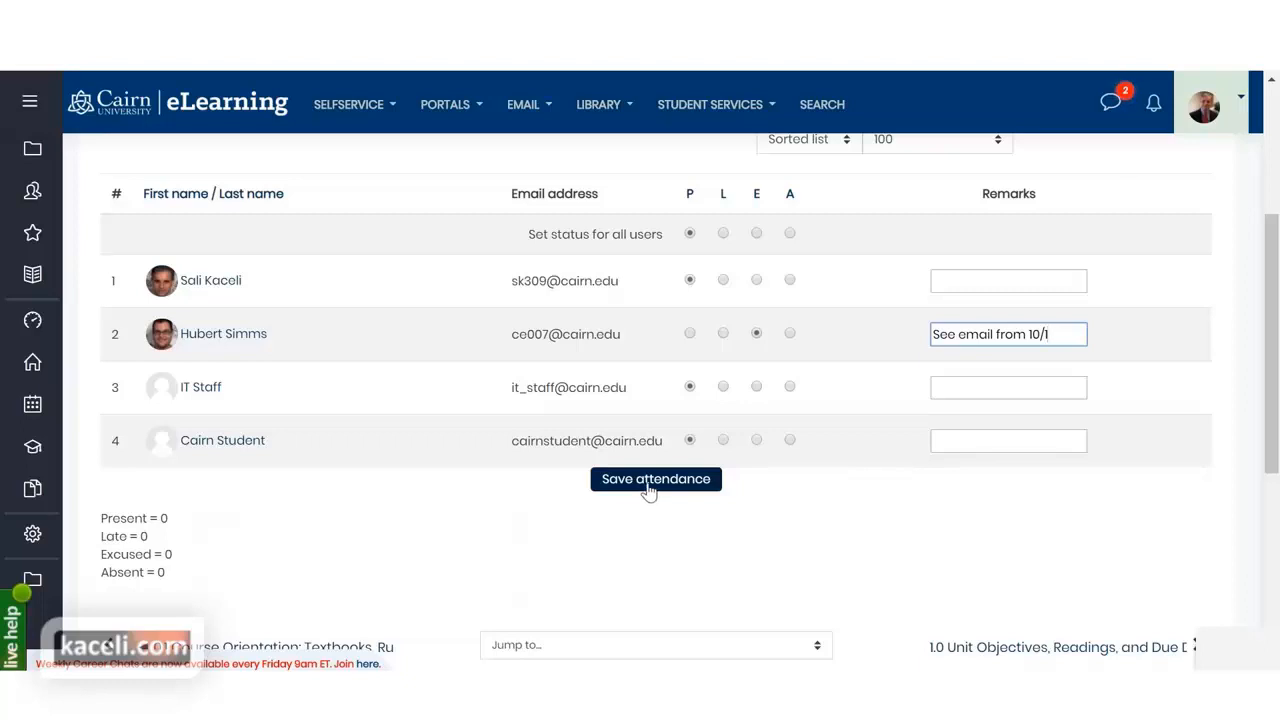
pyautogui.click(646, 484)
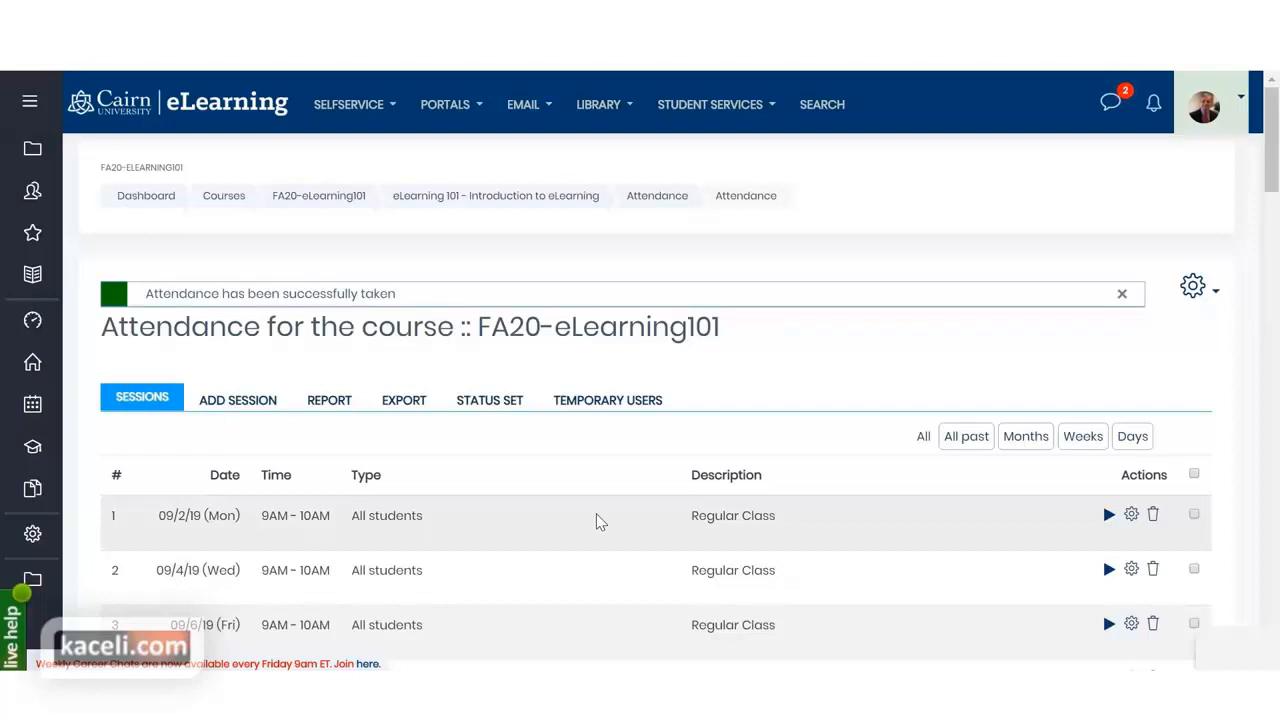
# Reopen the 10/4/19 Regular Class session to change its recorded attendance
pyautogui.scroll(-4, 597, 521)
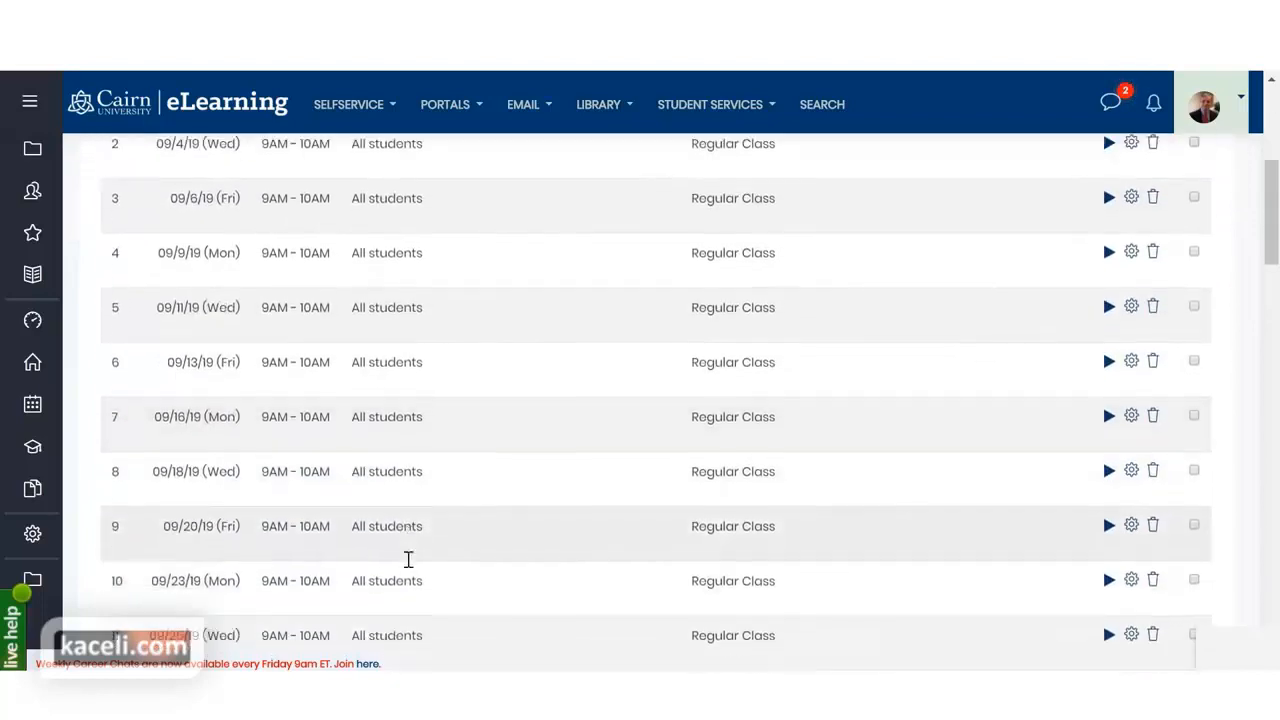
pyautogui.scroll(-3, 408, 559)
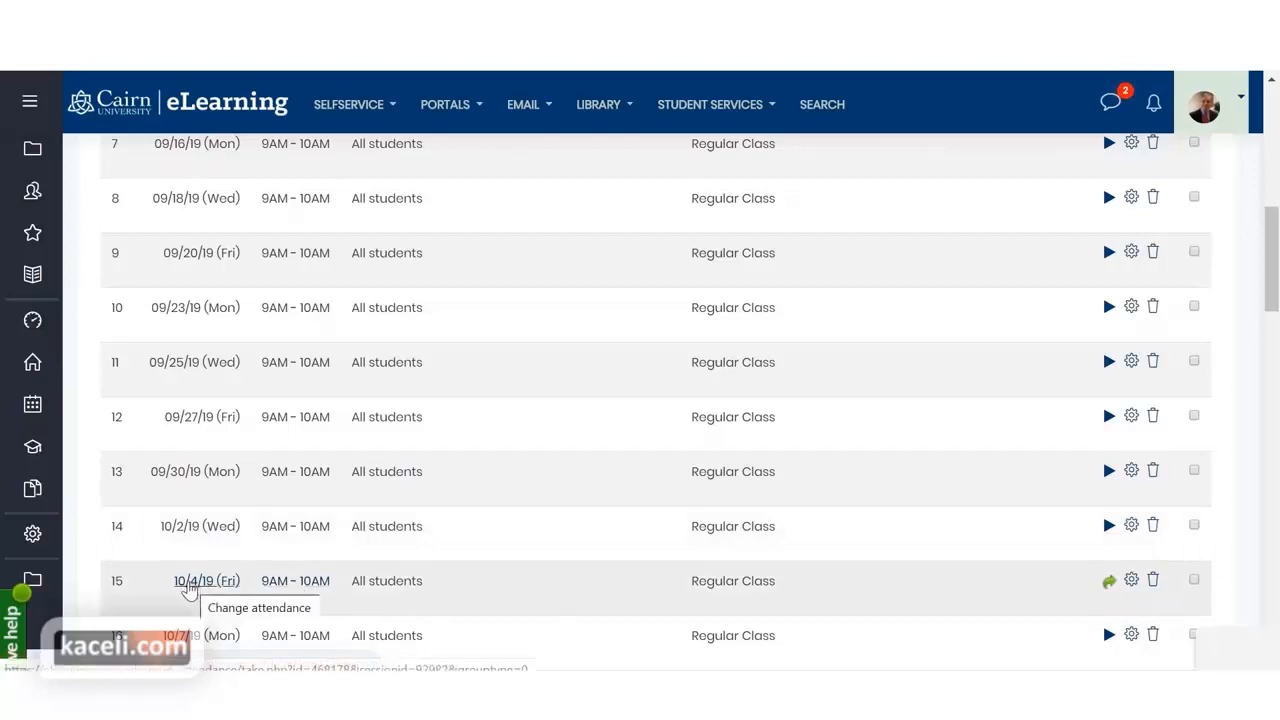
pyautogui.click(209, 588)
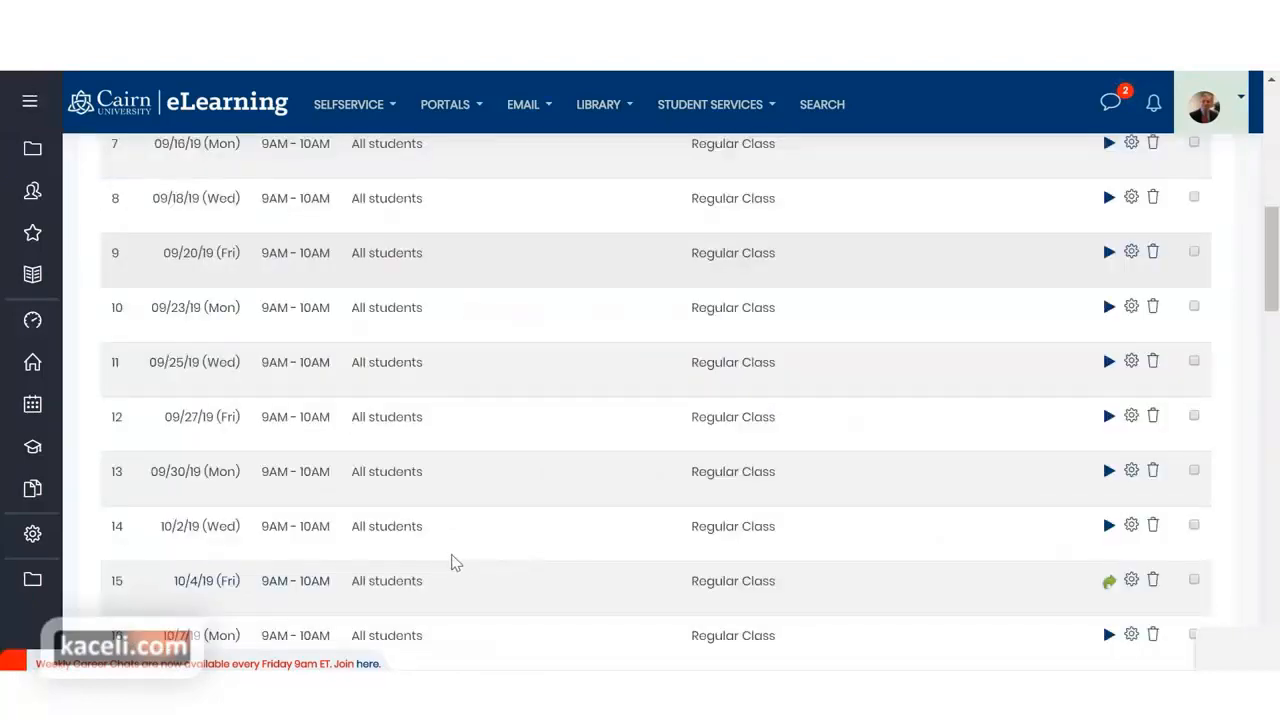
pyautogui.scroll(-3, 995, 600)
pyautogui.scroll(-5, 1015, 607)
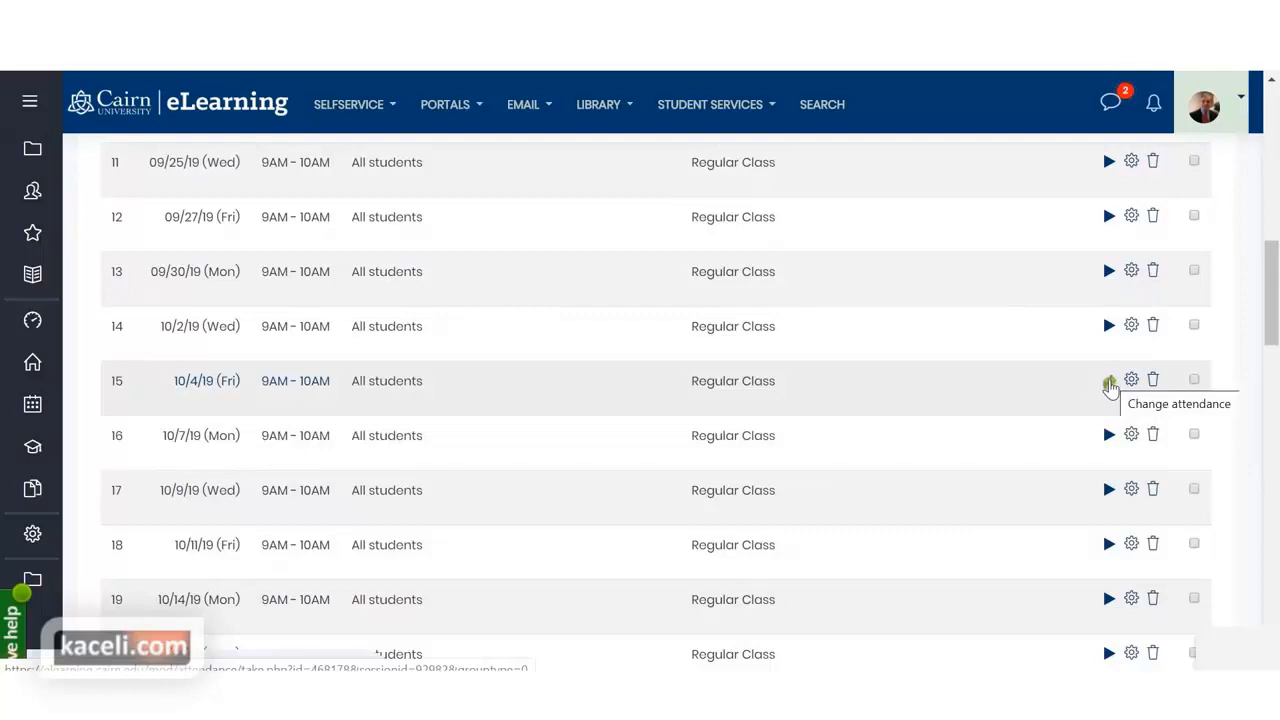
pyautogui.click(1110, 385)
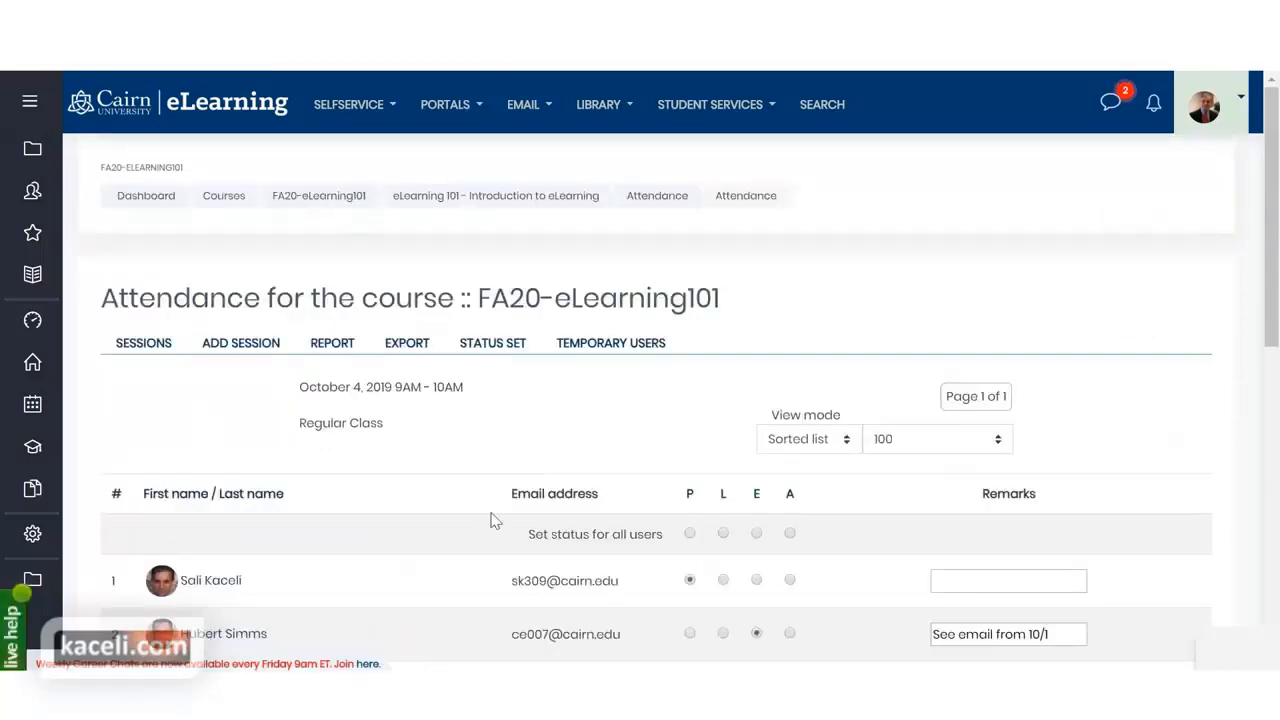
# Change the second listed user's status to Present and save the attendance
pyautogui.scroll(-2, 491, 520)
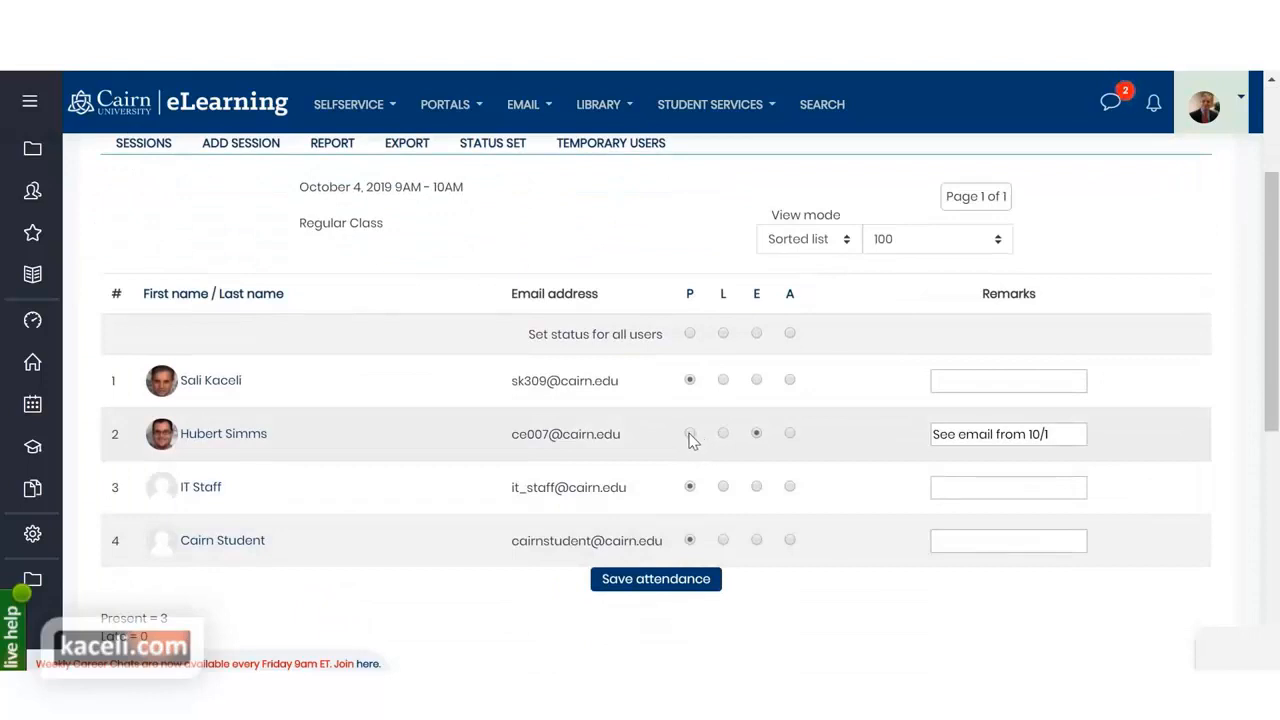
pyautogui.click(689, 434)
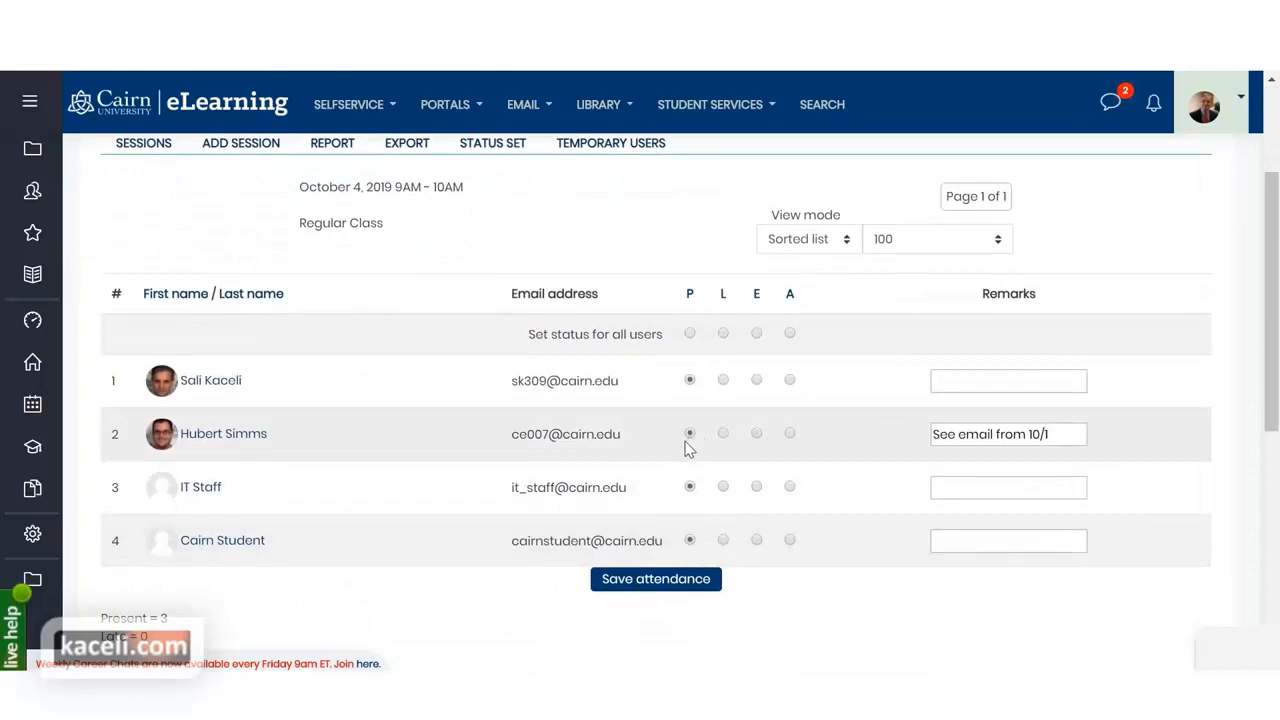
pyautogui.click(668, 586)
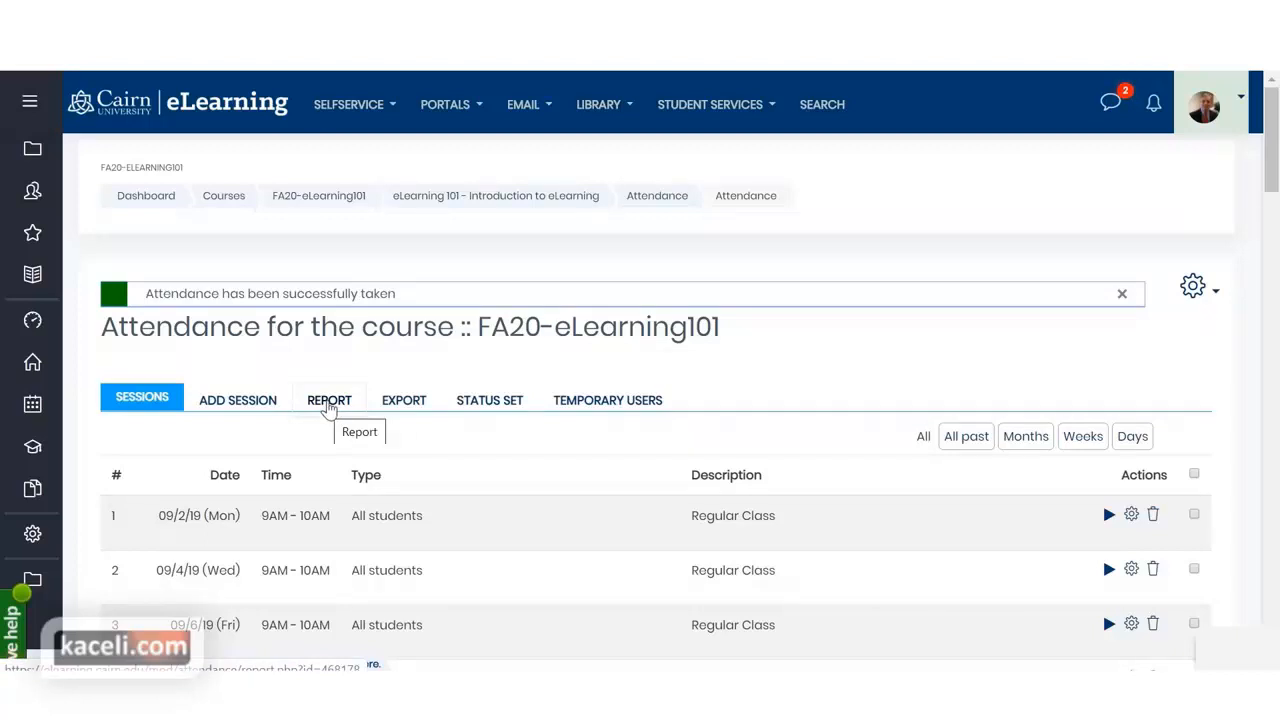
# Open the attendance report and examine the 10/4 session's results and each user's status, points and percentage totals
pyautogui.click(352, 408)
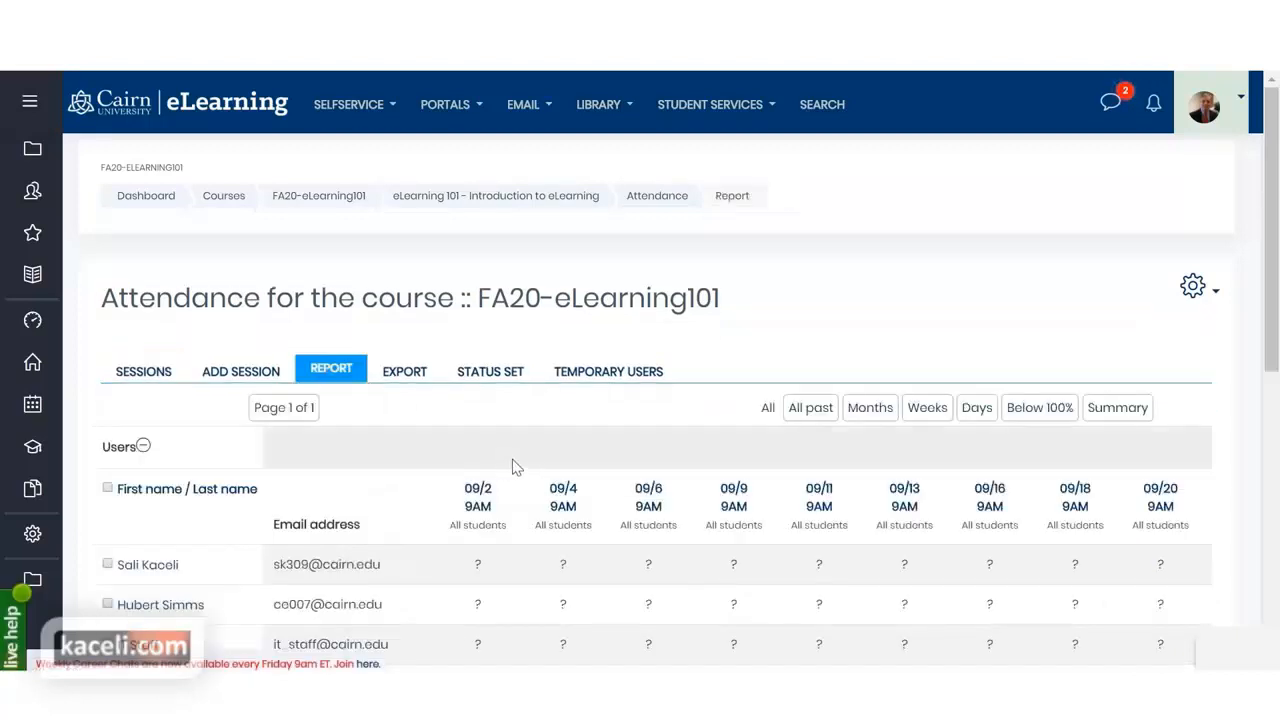
pyautogui.scroll(-1, 450, 500)
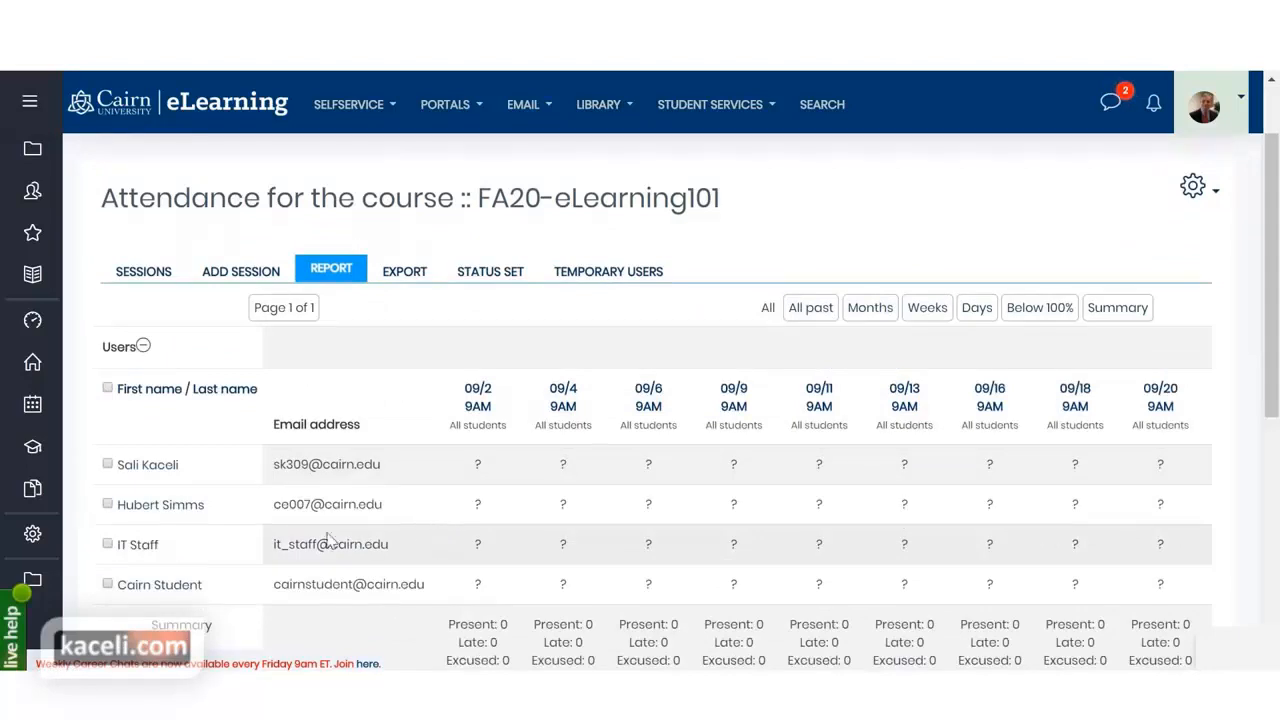
pyautogui.scroll(-1, 157, 525)
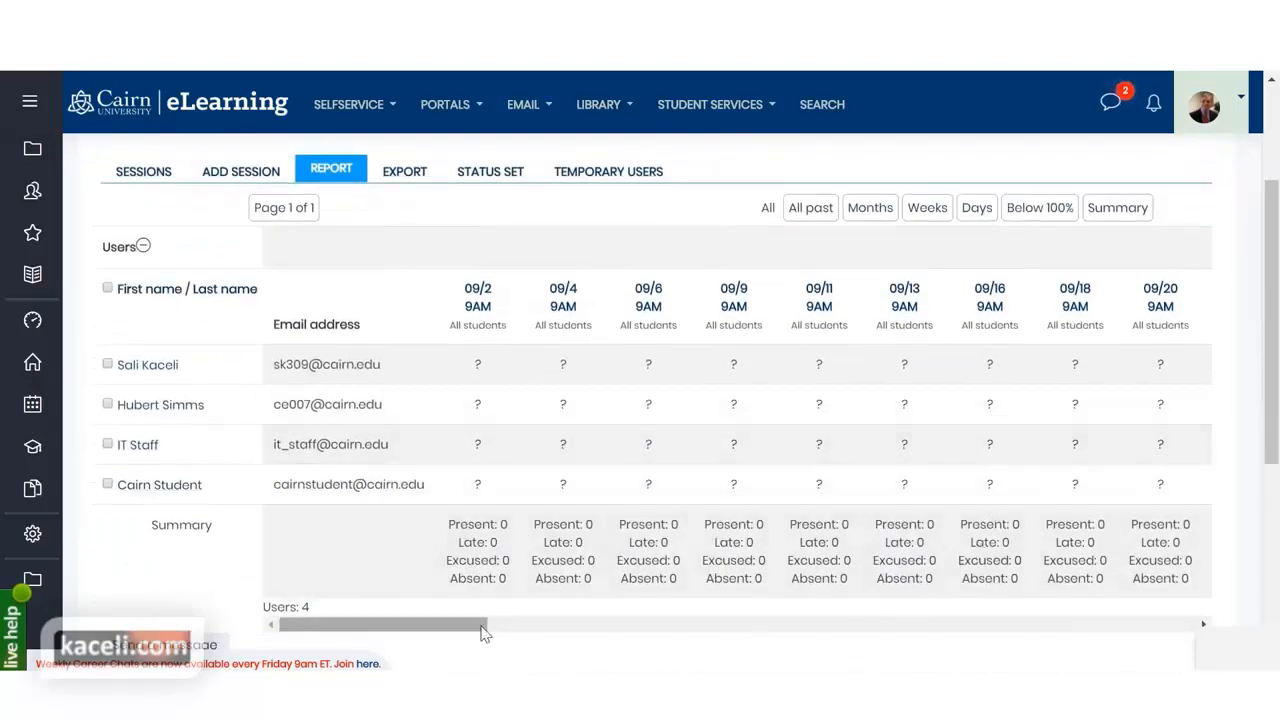
pyautogui.moveTo(486, 628); pyautogui.dragTo(675, 632)
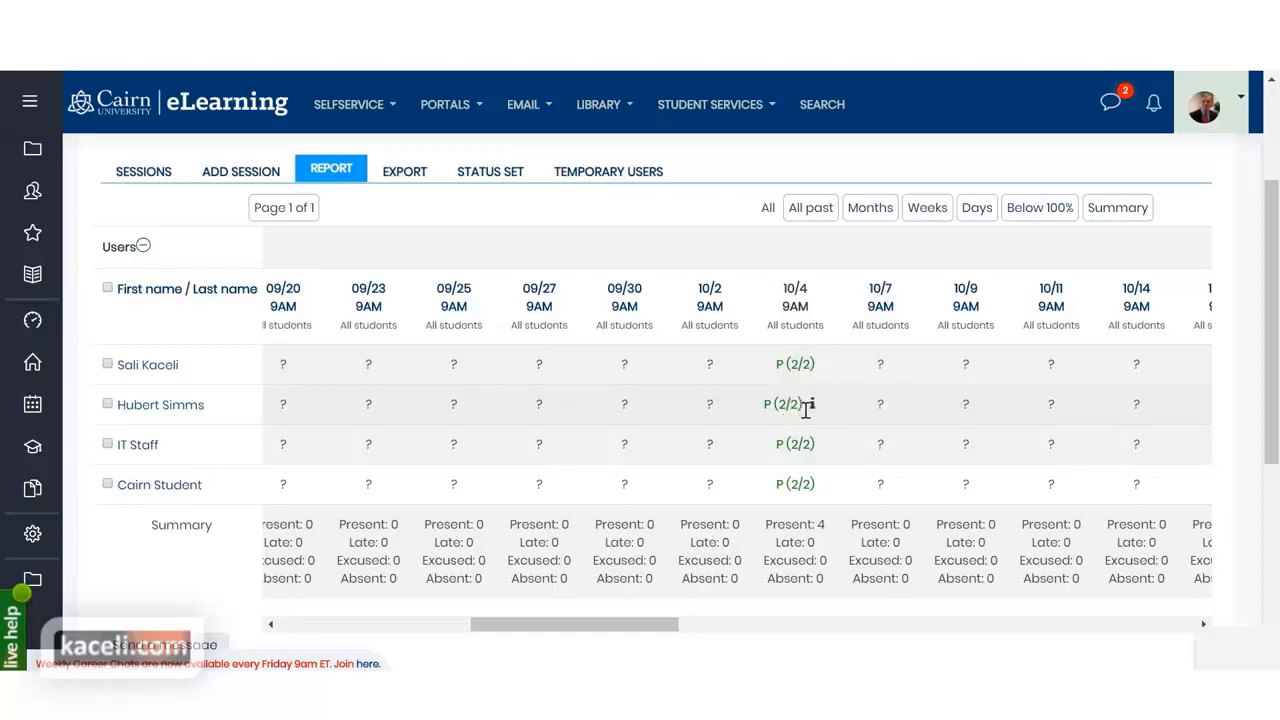
pyautogui.hscroll(10, 743, 444)
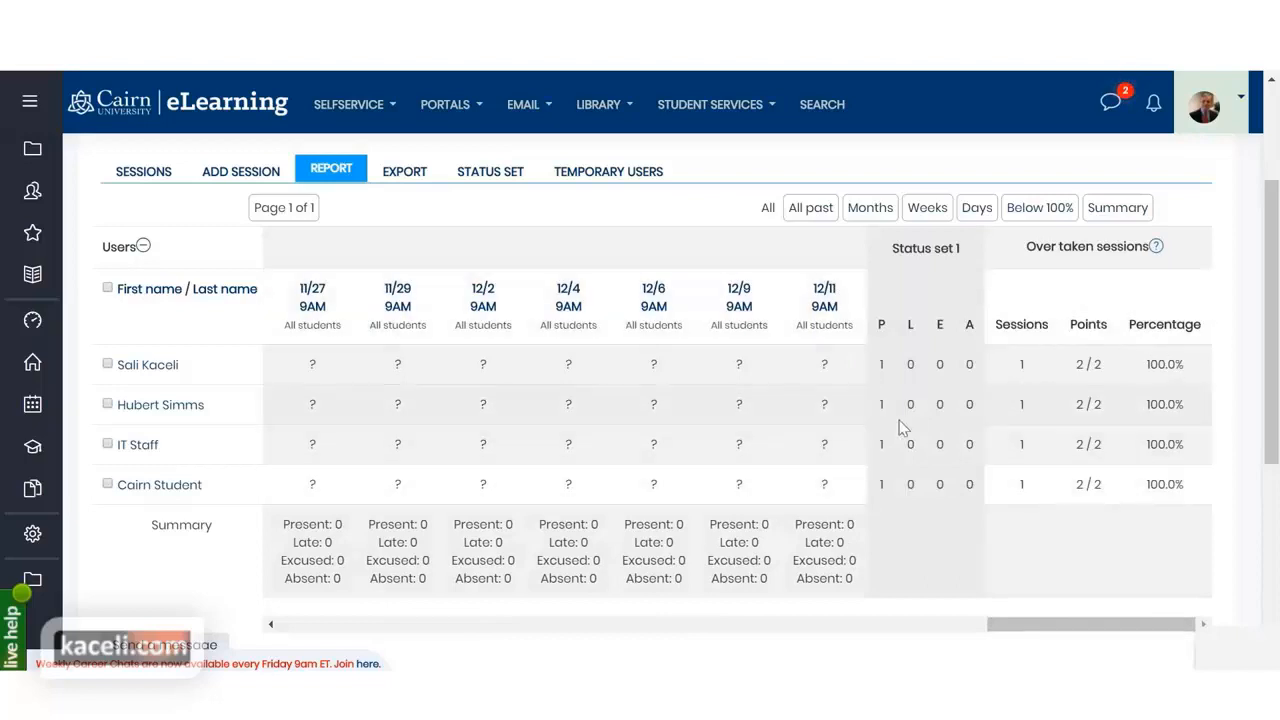
# Add a new Zoom meeting activity to Unit 1 on the course page
pyautogui.scroll(2, 408, 411)
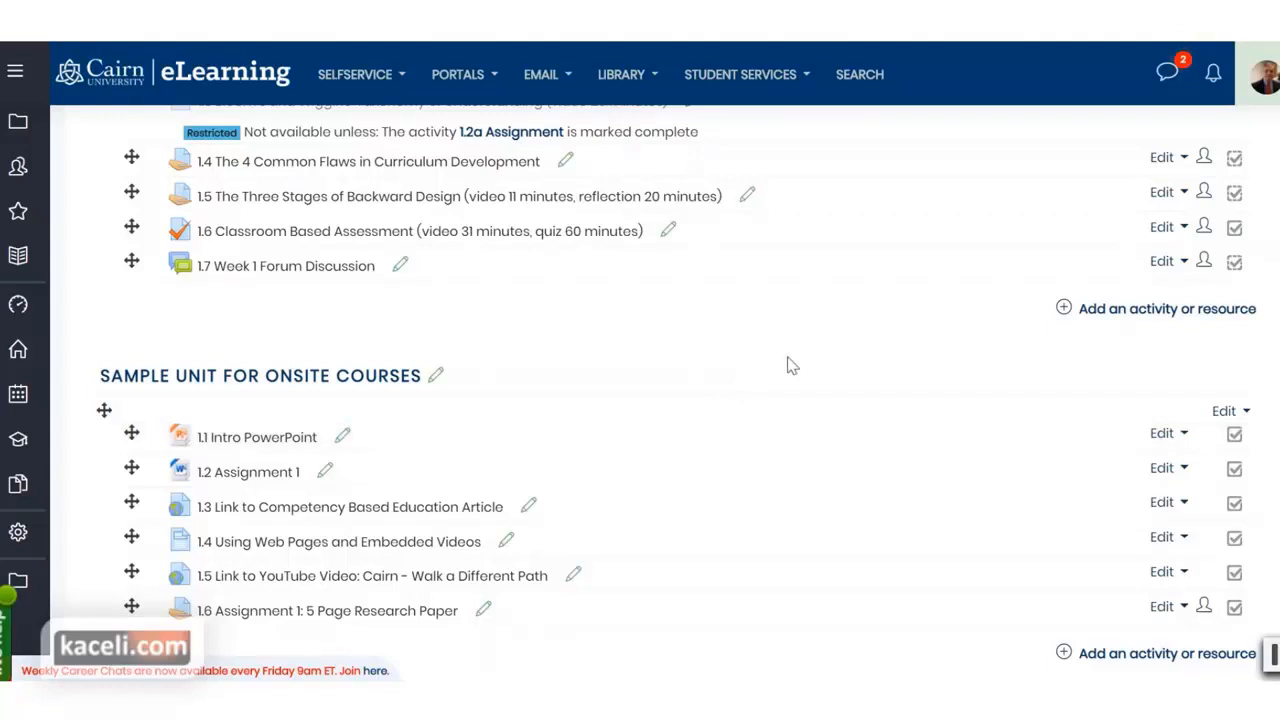
pyautogui.scroll(2, 622, 360)
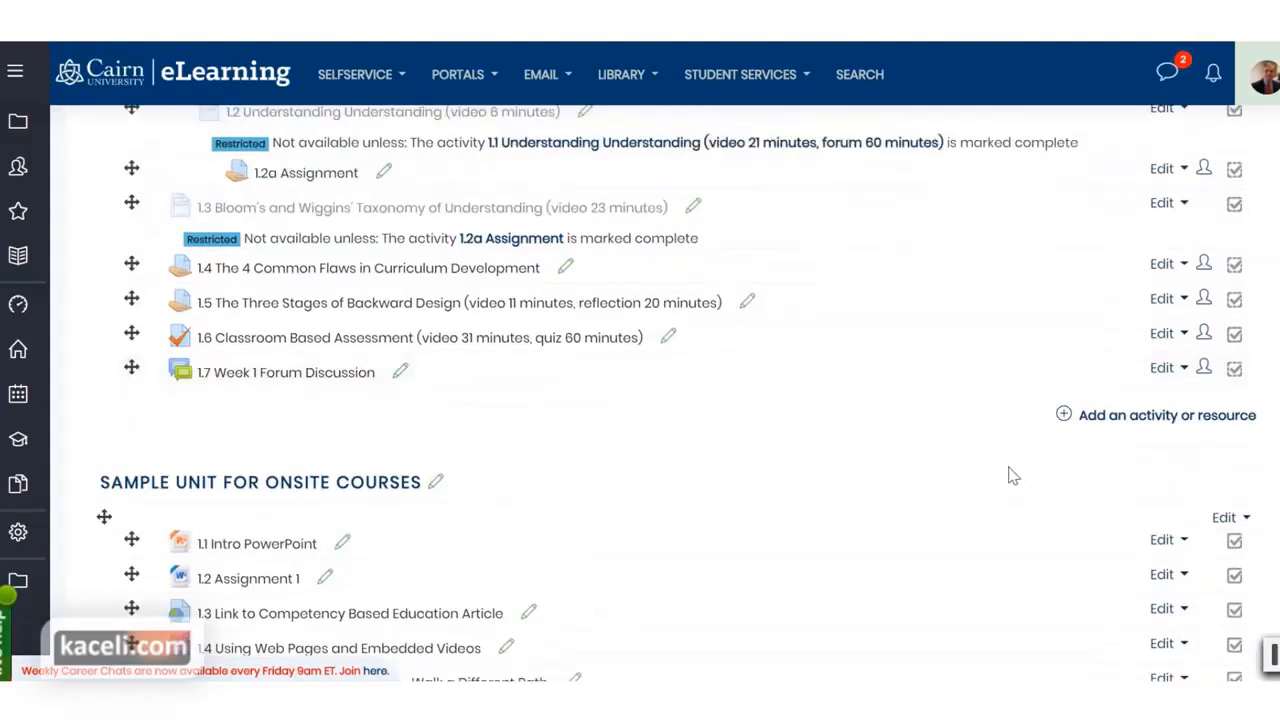
pyautogui.scroll(6, 674, 428)
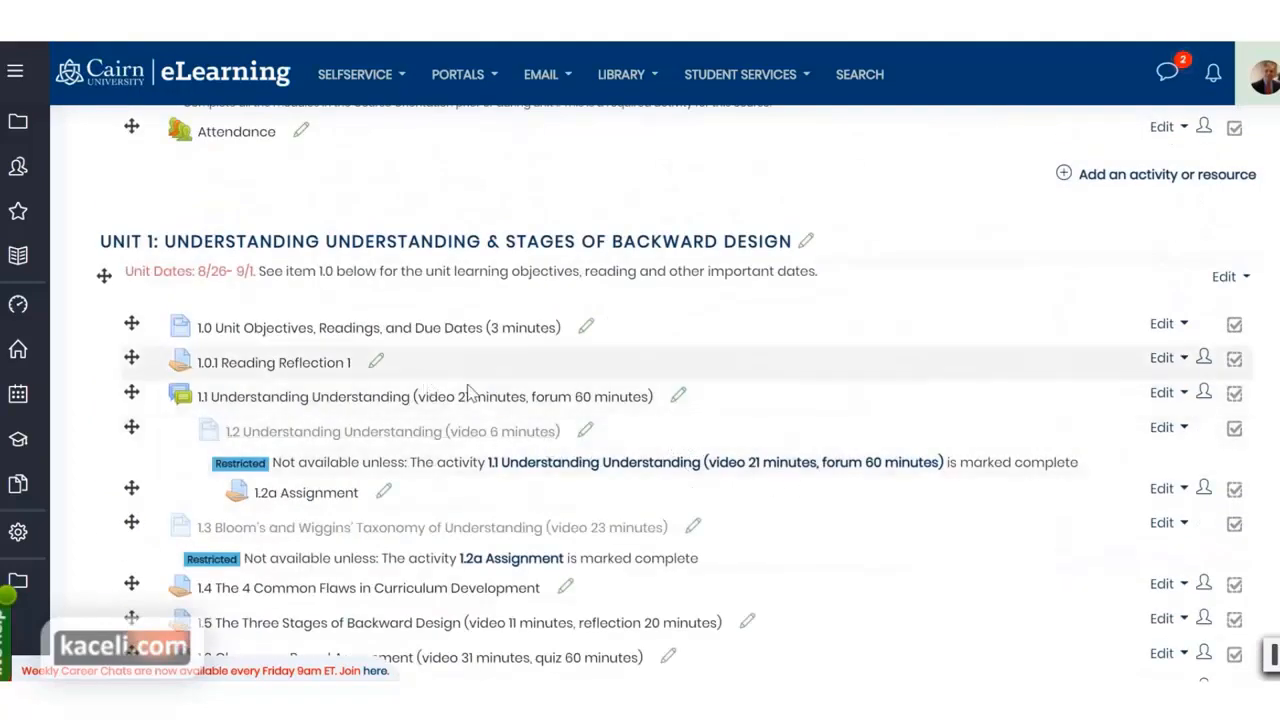
pyautogui.scroll(-4, 468, 390)
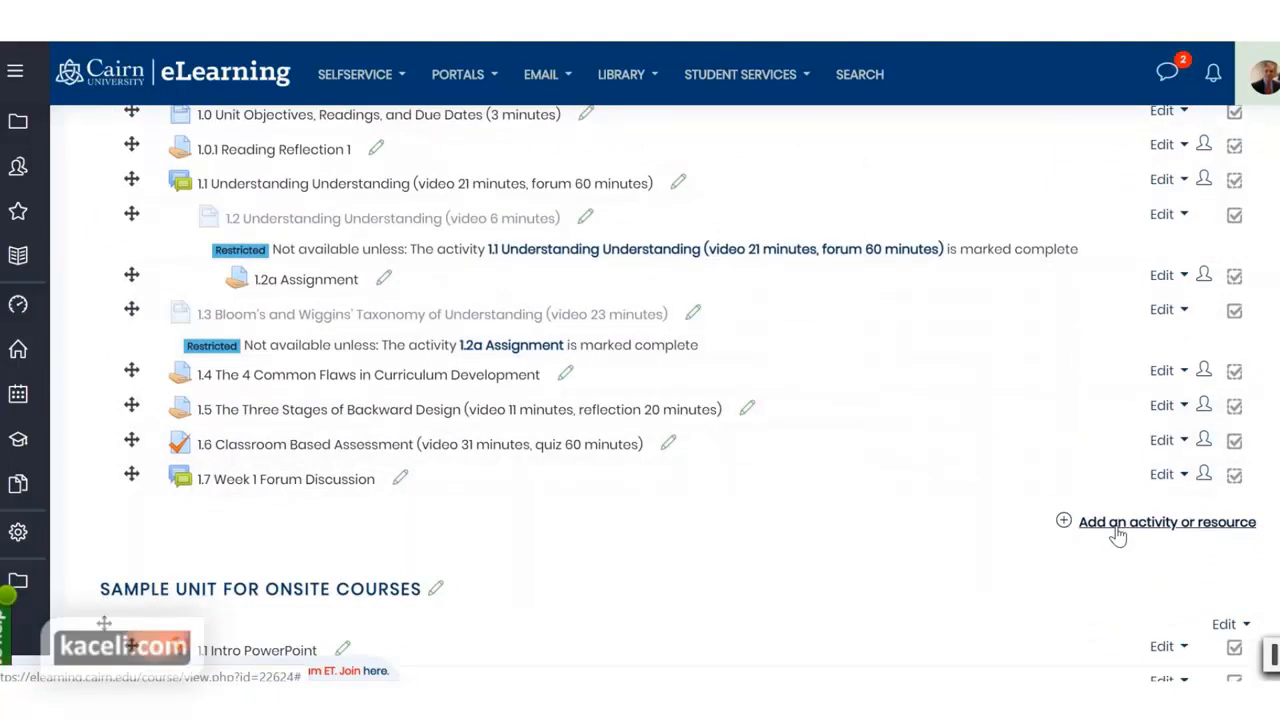
pyautogui.click(1116, 534)
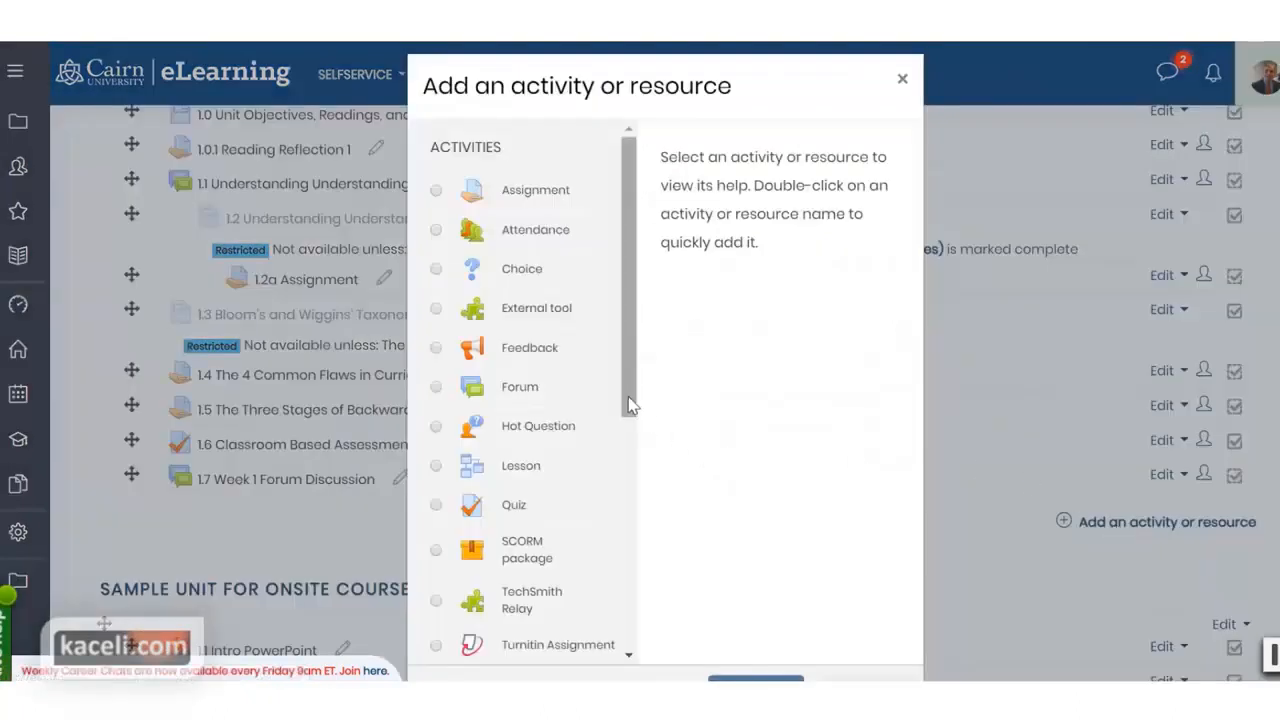
pyautogui.moveTo(631, 405); pyautogui.dragTo(631, 553)
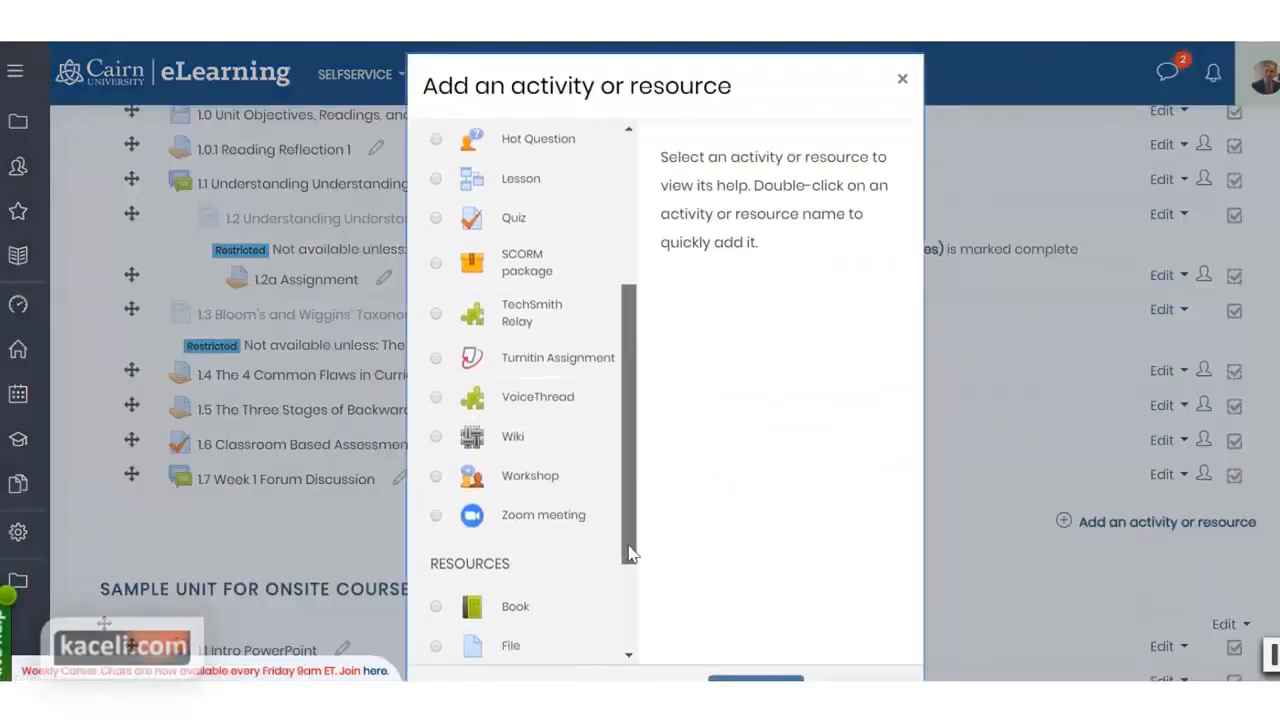
pyautogui.click(536, 518)
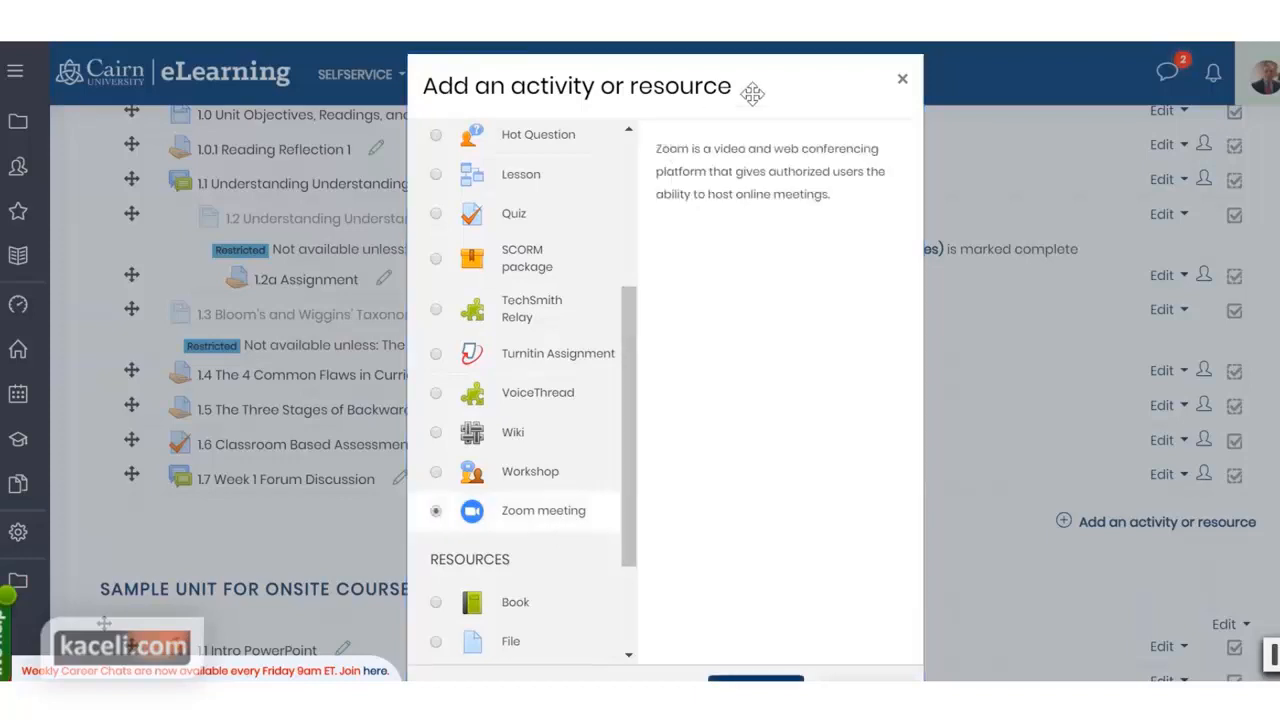
pyautogui.moveTo(752, 93); pyautogui.dragTo(740, 39)
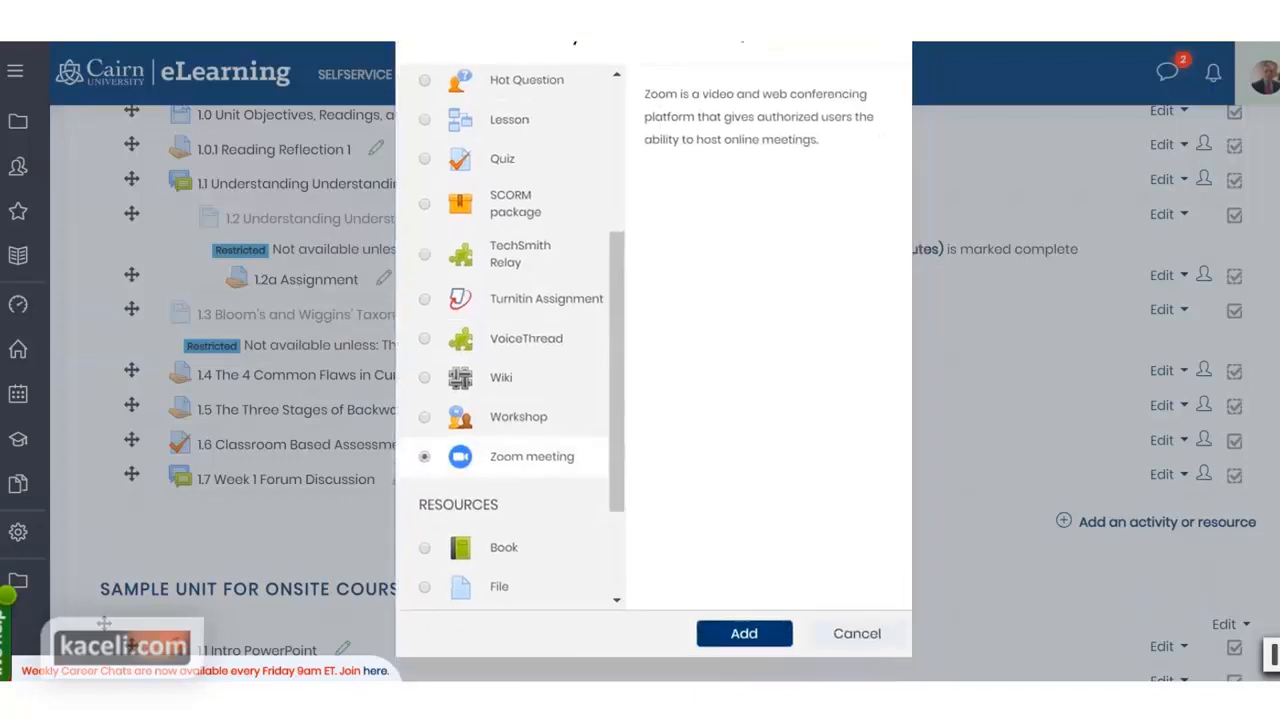
pyautogui.click(745, 634)
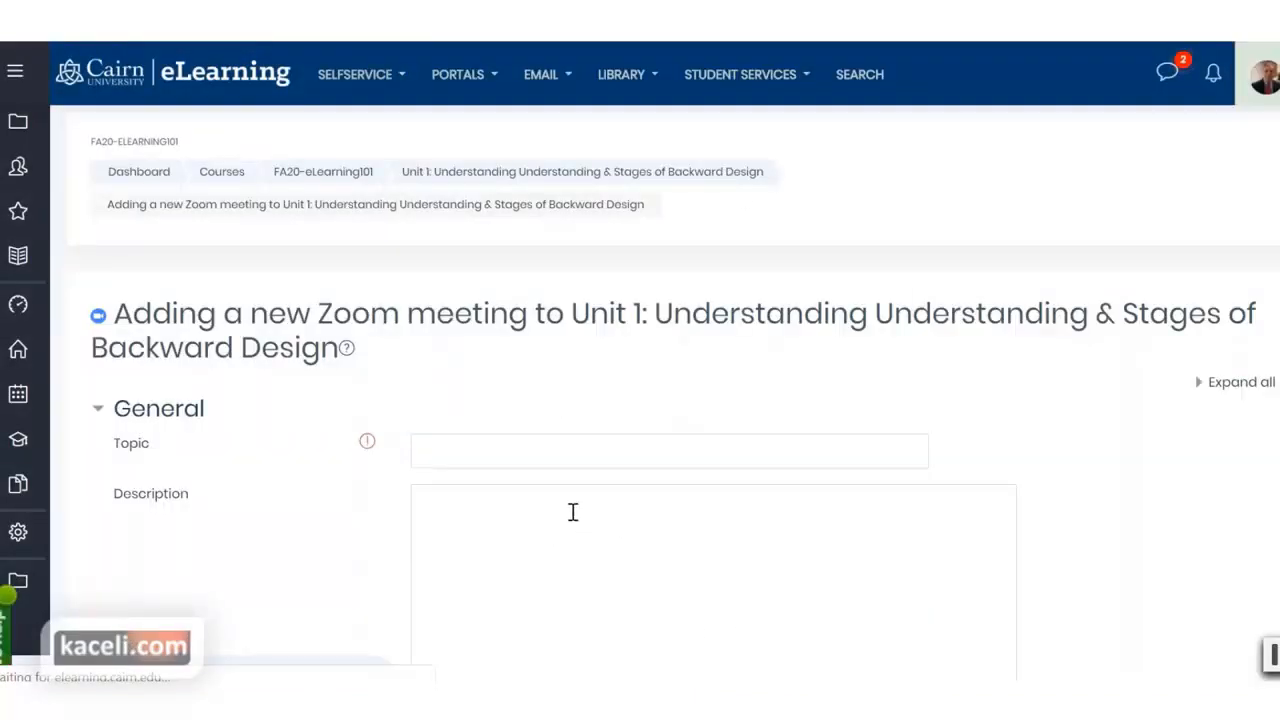
# Set the Zoom meeting's topic to "1.8 Live Web Conference 10/5/2019 8:00pm ET"
pyautogui.click(462, 446)
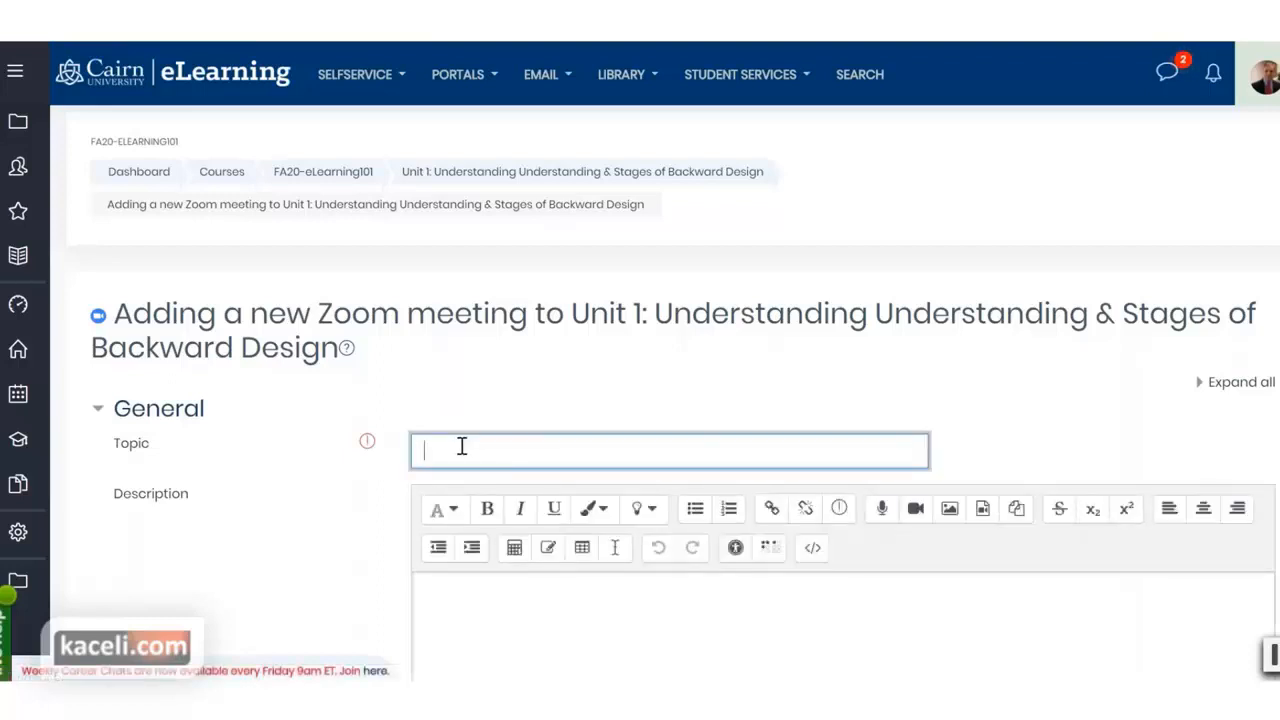
pyautogui.write('1.8 Live We')
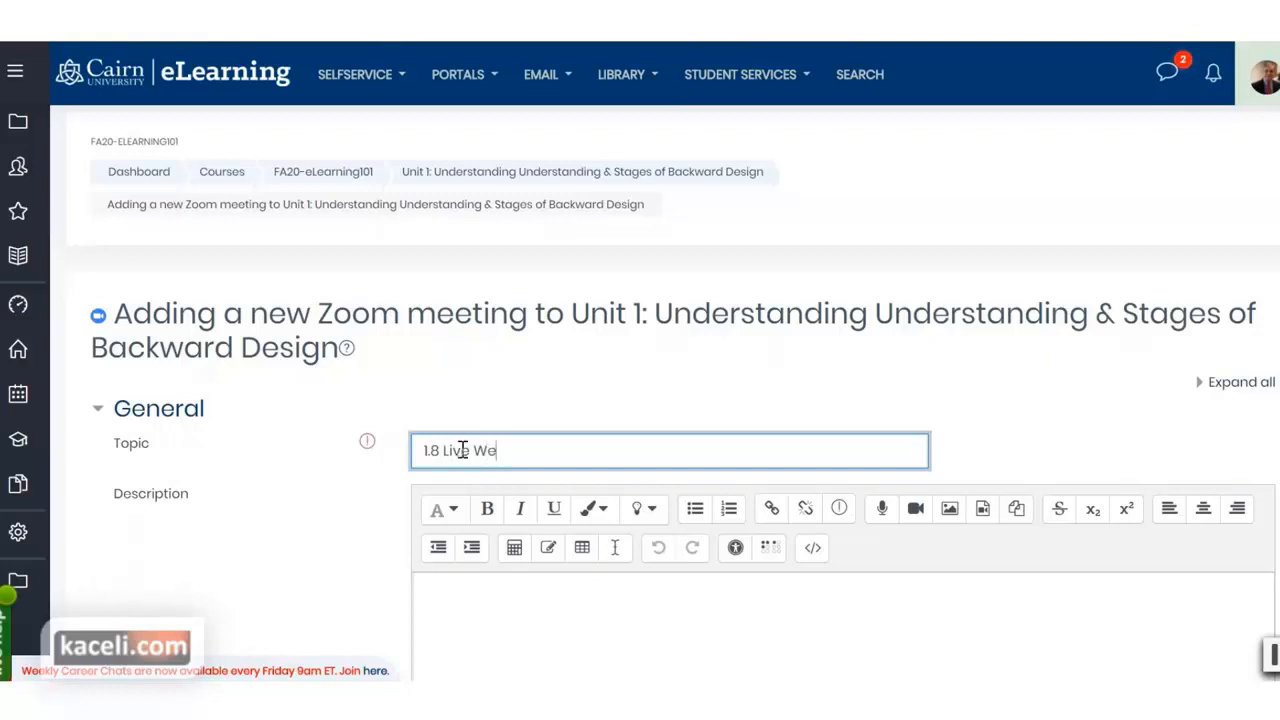
pyautogui.write('b Conference 10/5/2019 8:00pm ET')
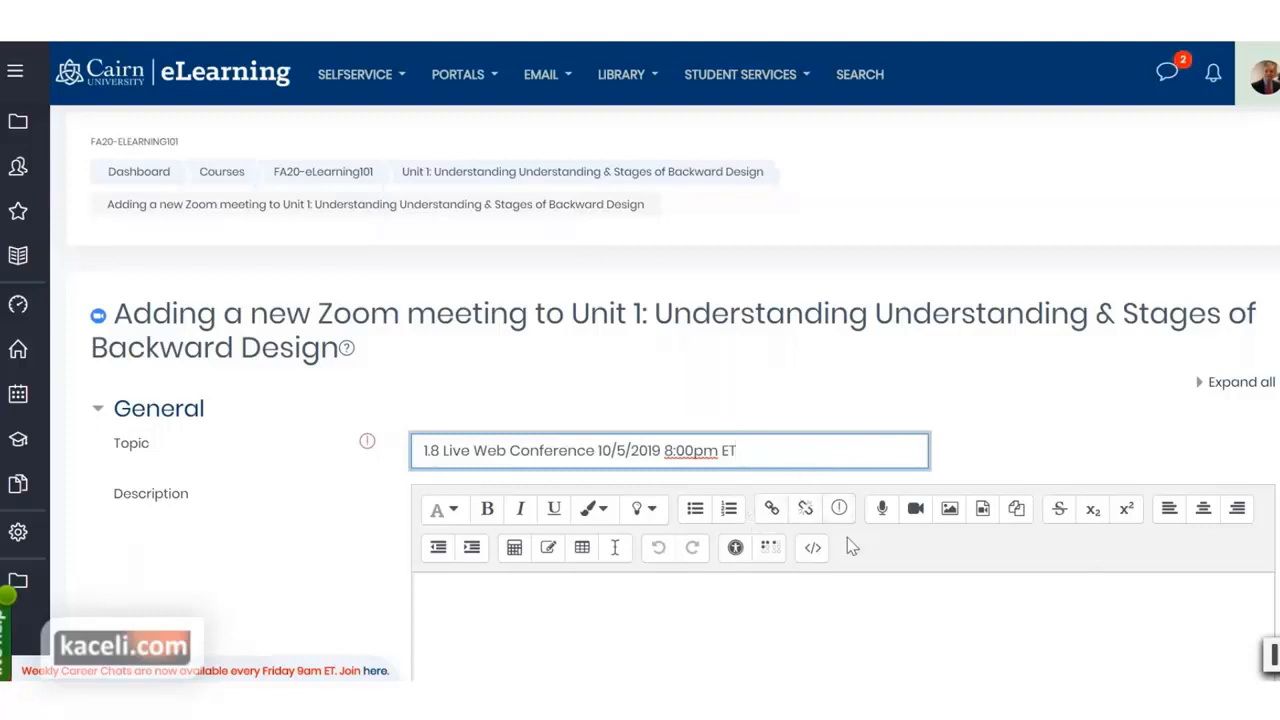
pyautogui.scroll(-3, 849, 543)
pyautogui.click(559, 419)
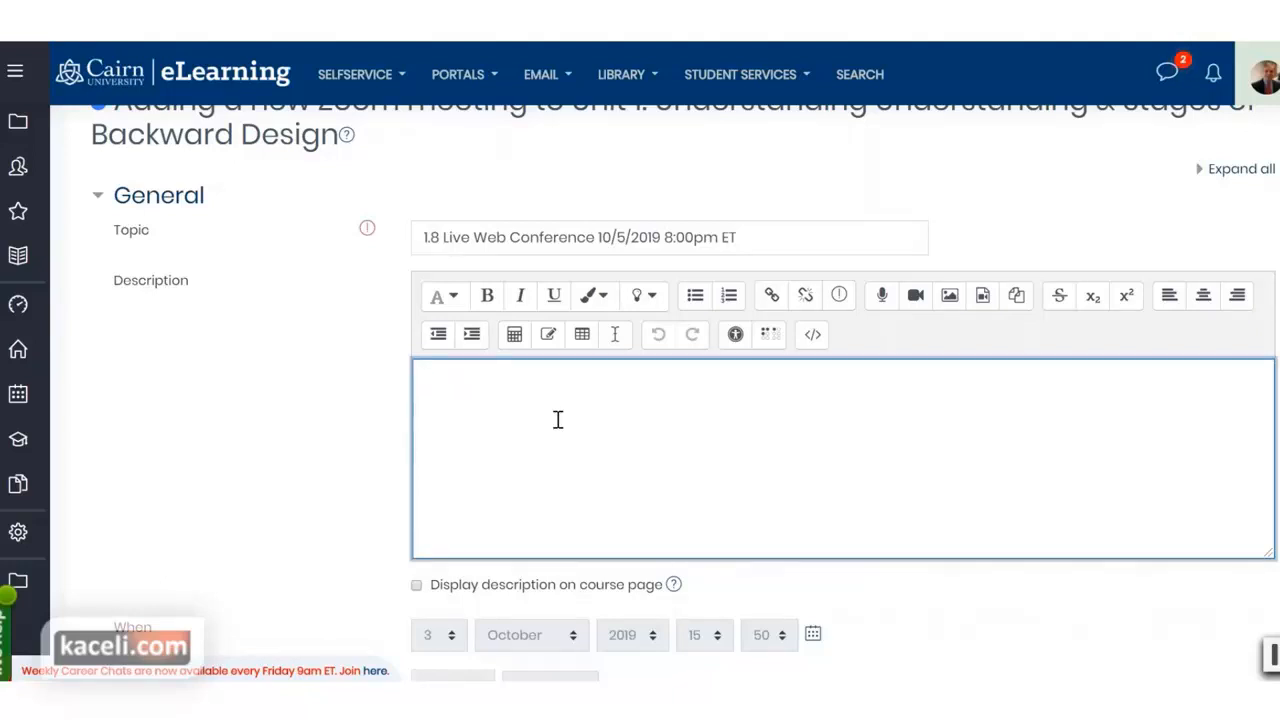
pyautogui.write('A webcam is required. Test the system from https://zoom.us/test')
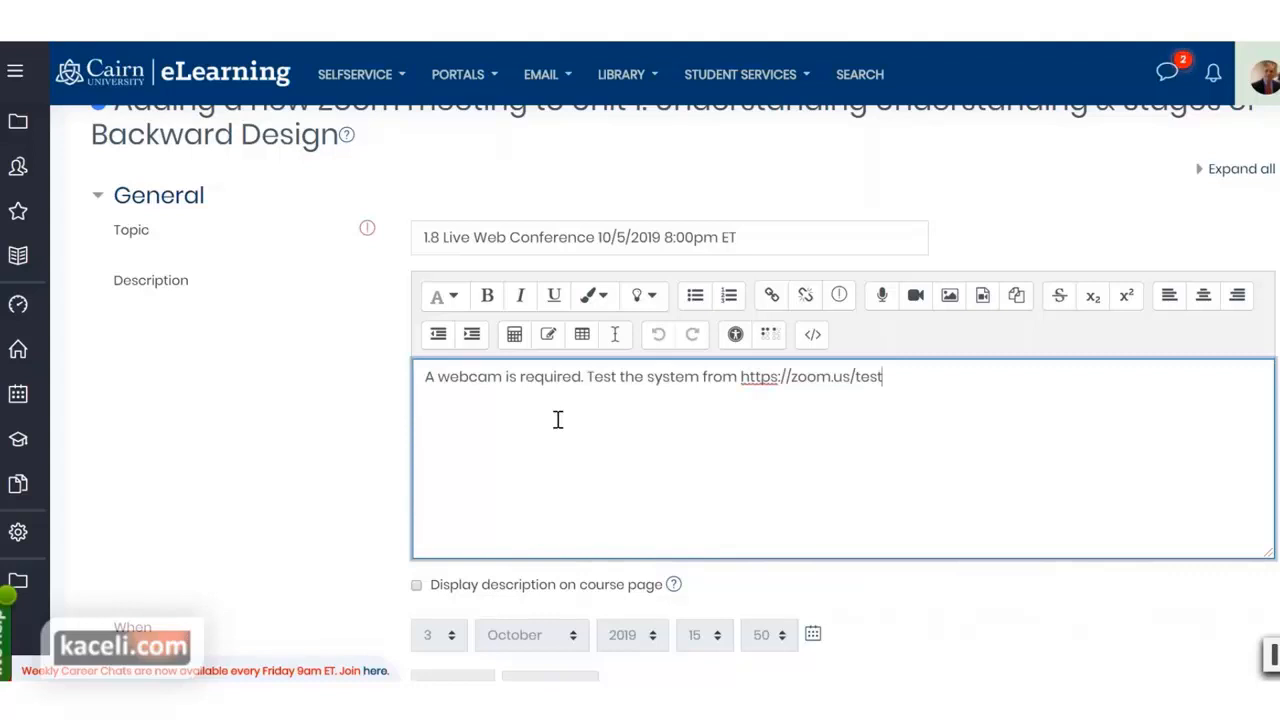
pyautogui.moveTo(886, 377); pyautogui.dragTo(740, 372)
pyautogui.hotkey('ctrl', 'c')
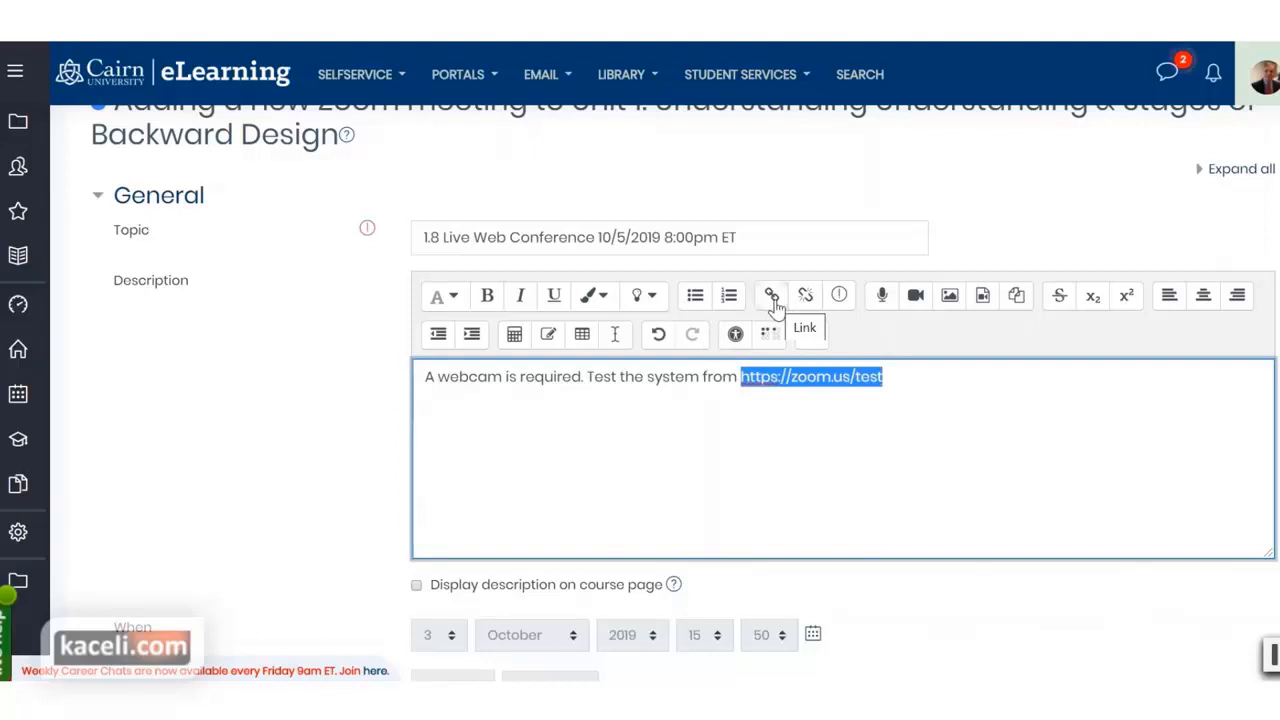
pyautogui.click(772, 297)
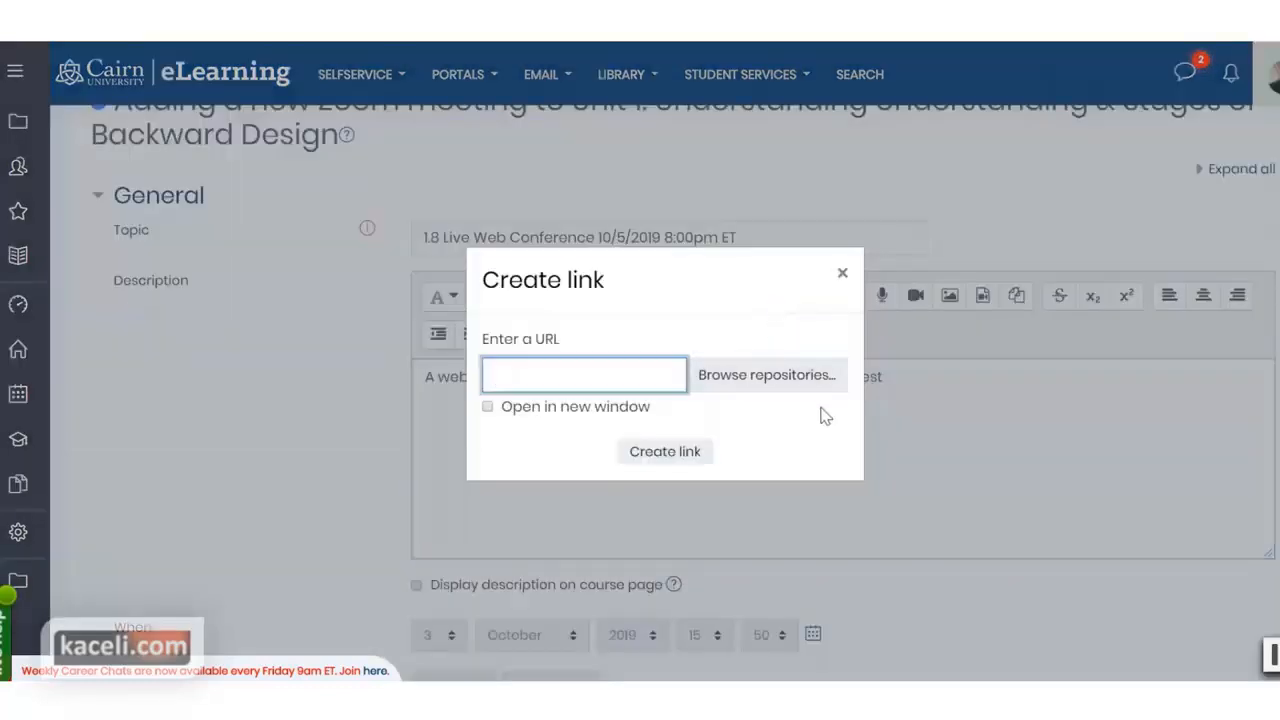
pyautogui.hotkey('ctrl', 'v')
pyautogui.click(594, 408)
pyautogui.click(686, 455)
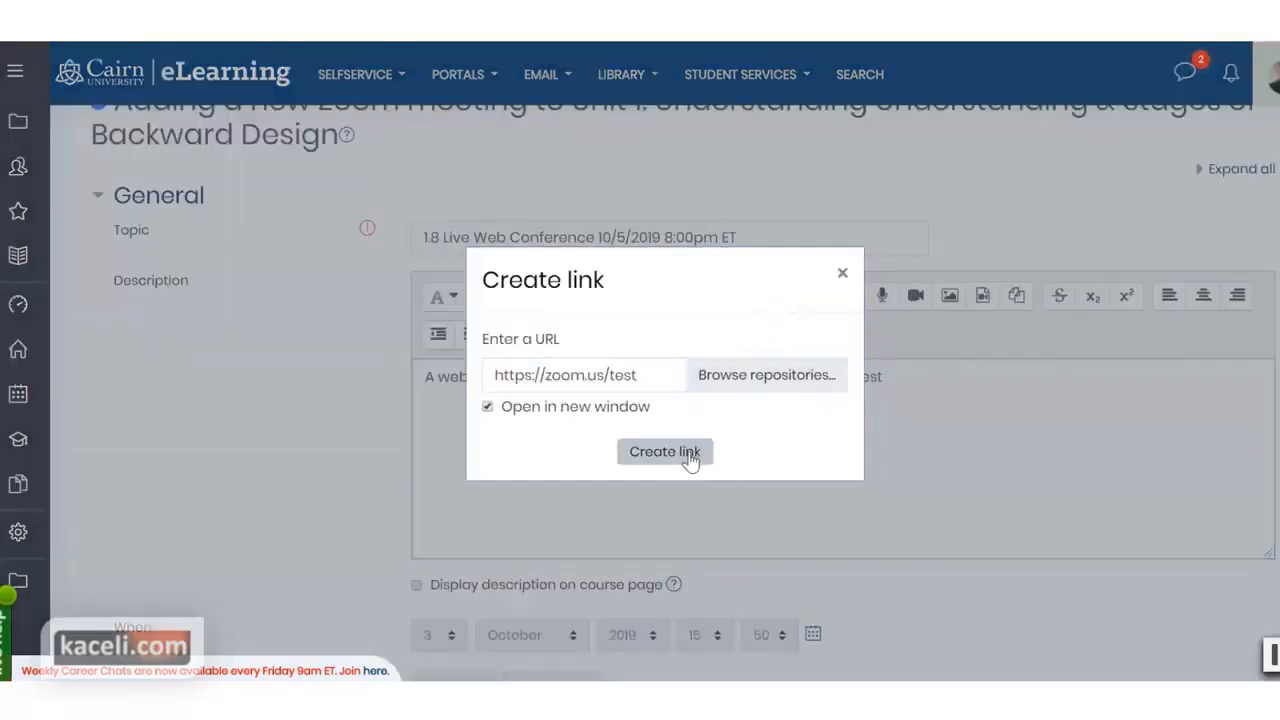
# Add ". Join the meeting at least 5 minutes prior to the scheduled time." to the description and display it on the course page
pyautogui.click(896, 380)
pyautogui.write('. Join the meeting at least 5 minutes prior to the scheduled time.')
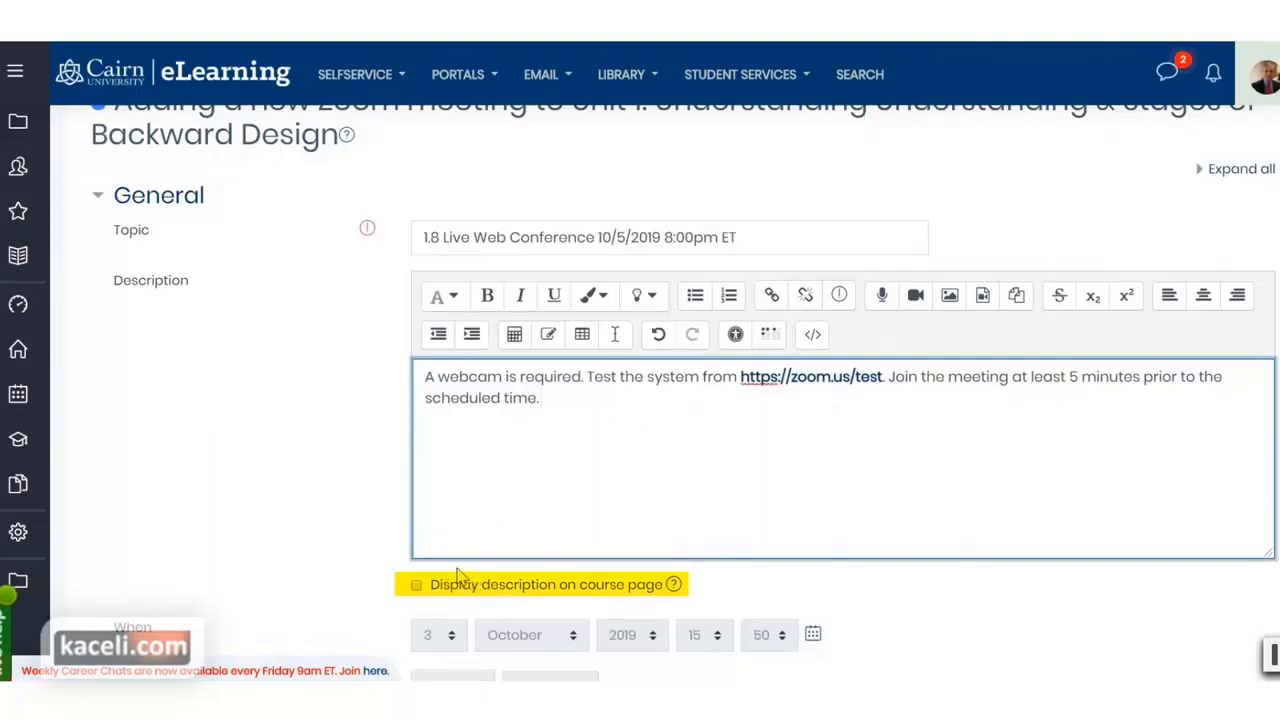
pyautogui.click(417, 586)
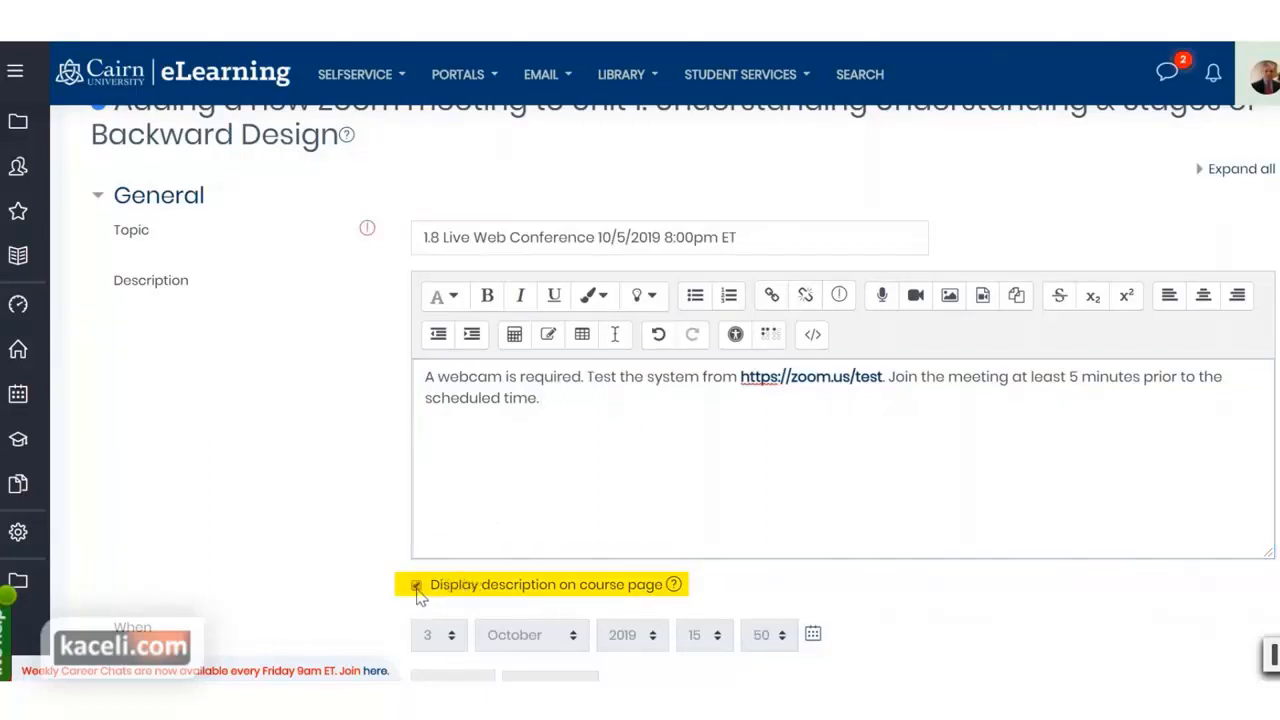
# Review the Zoom meeting's schedule, video, audio and host settings, and check the date and time in its topic
pyautogui.scroll(-1, 397, 550)
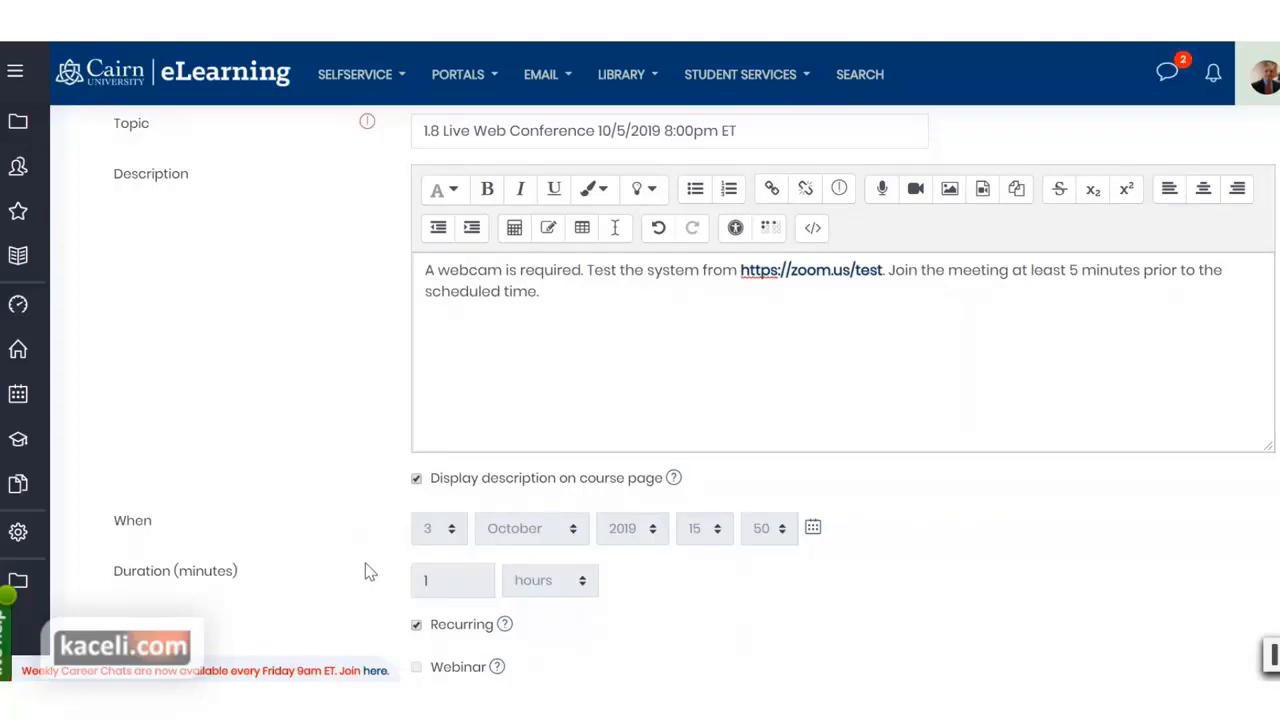
pyautogui.scroll(-2, 378, 598)
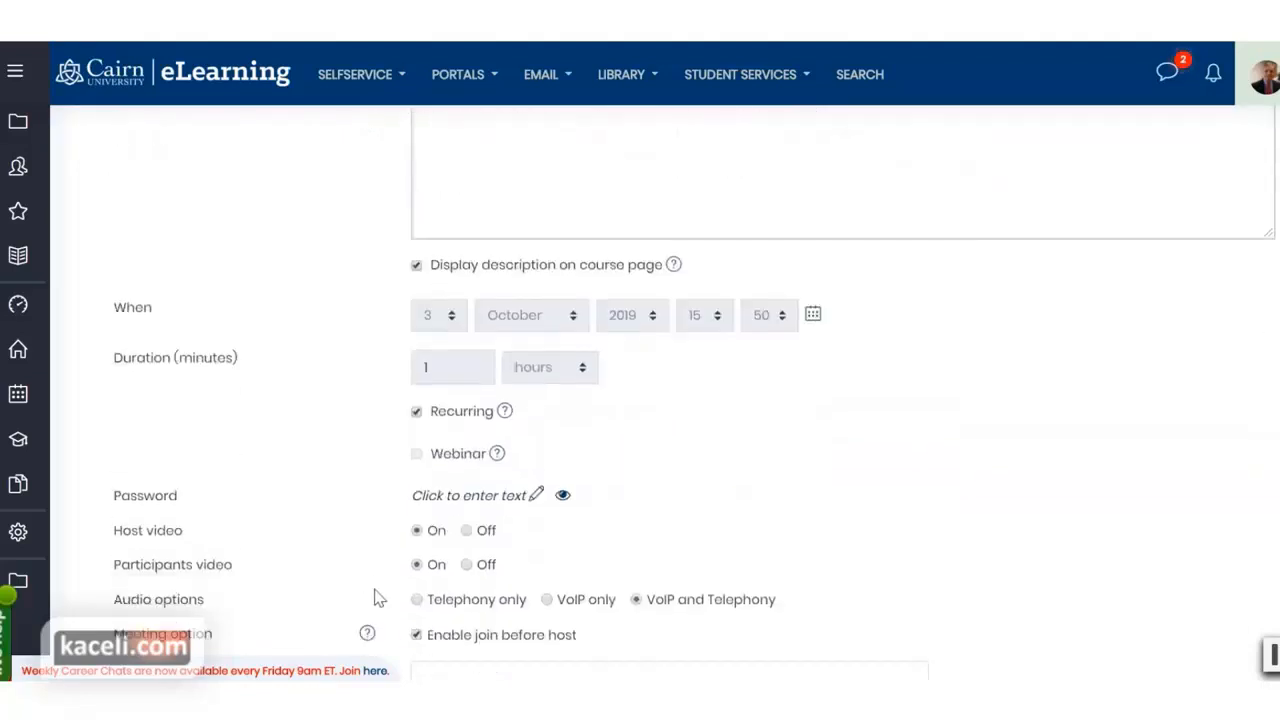
pyautogui.scroll(-2, 378, 598)
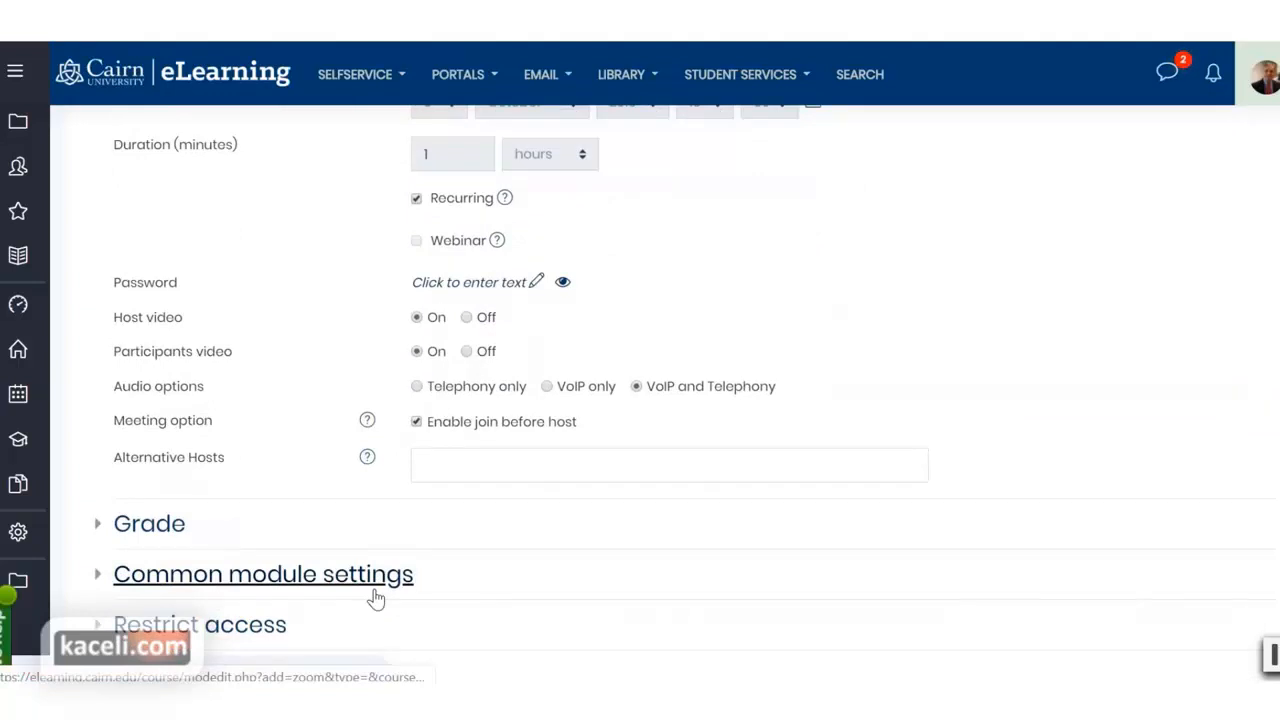
pyautogui.scroll(-1, 458, 590)
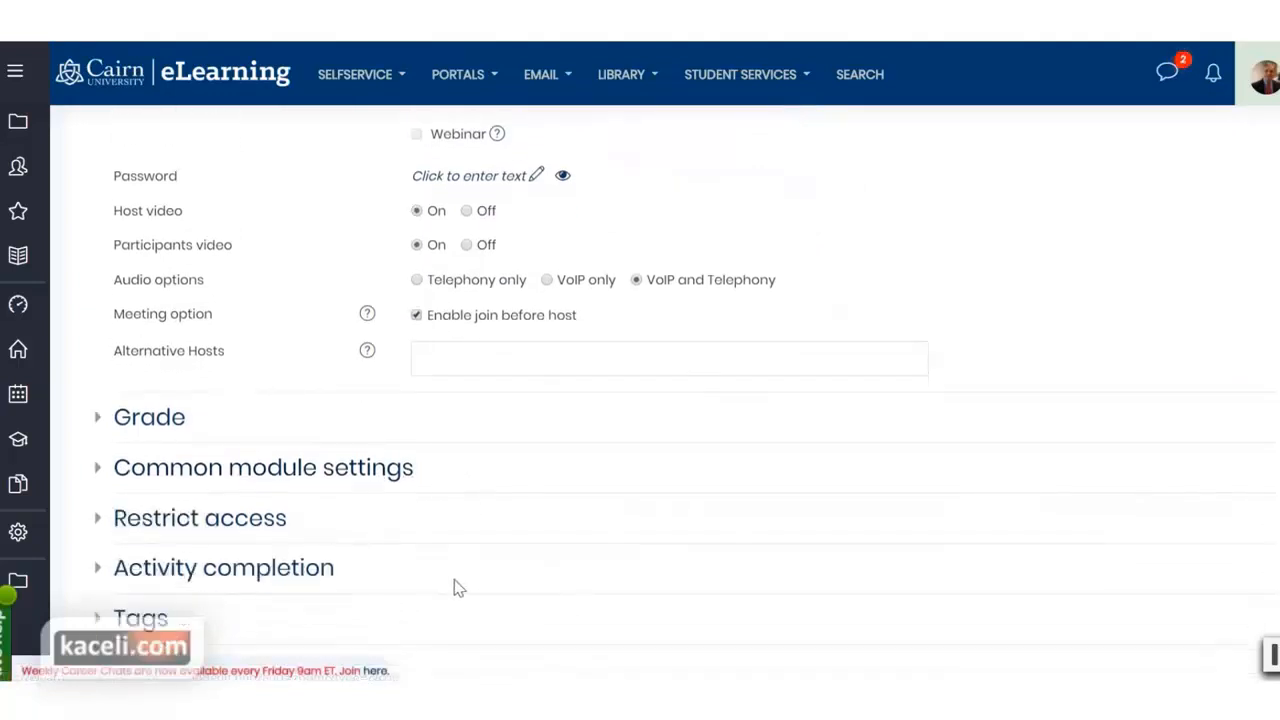
pyautogui.scroll(-2, 458, 590)
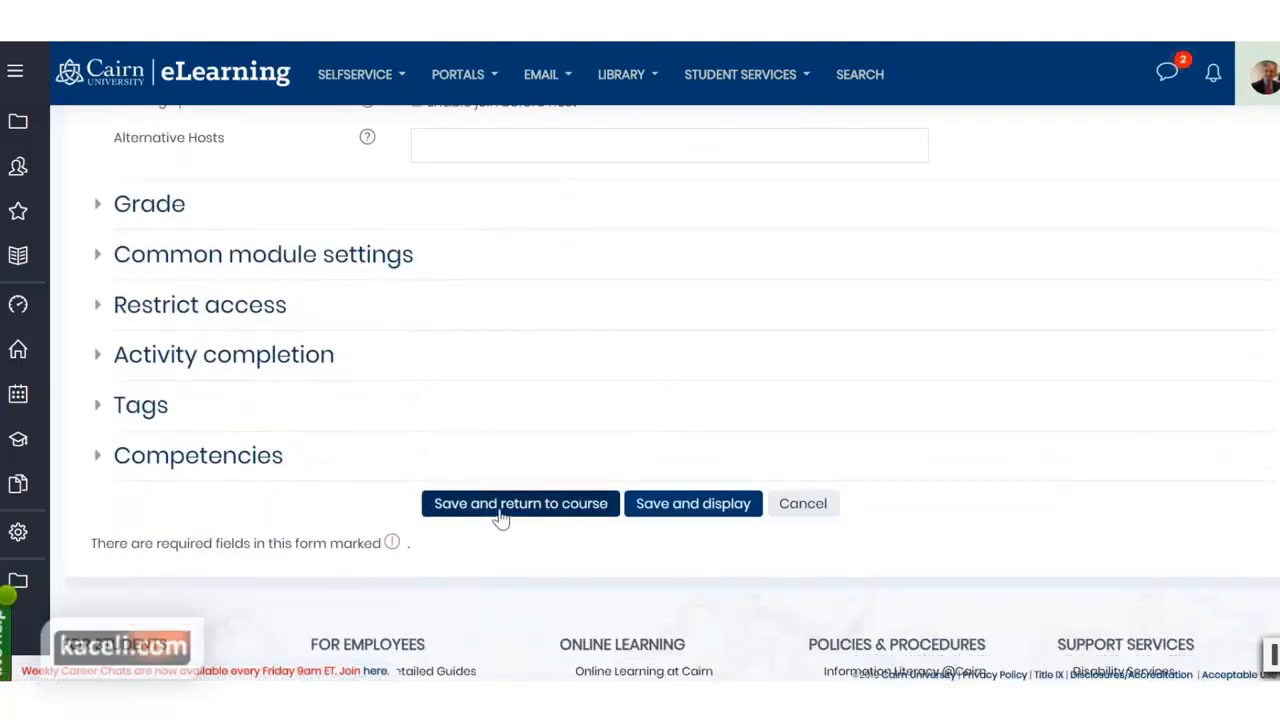
pyautogui.scroll(4, 502, 521)
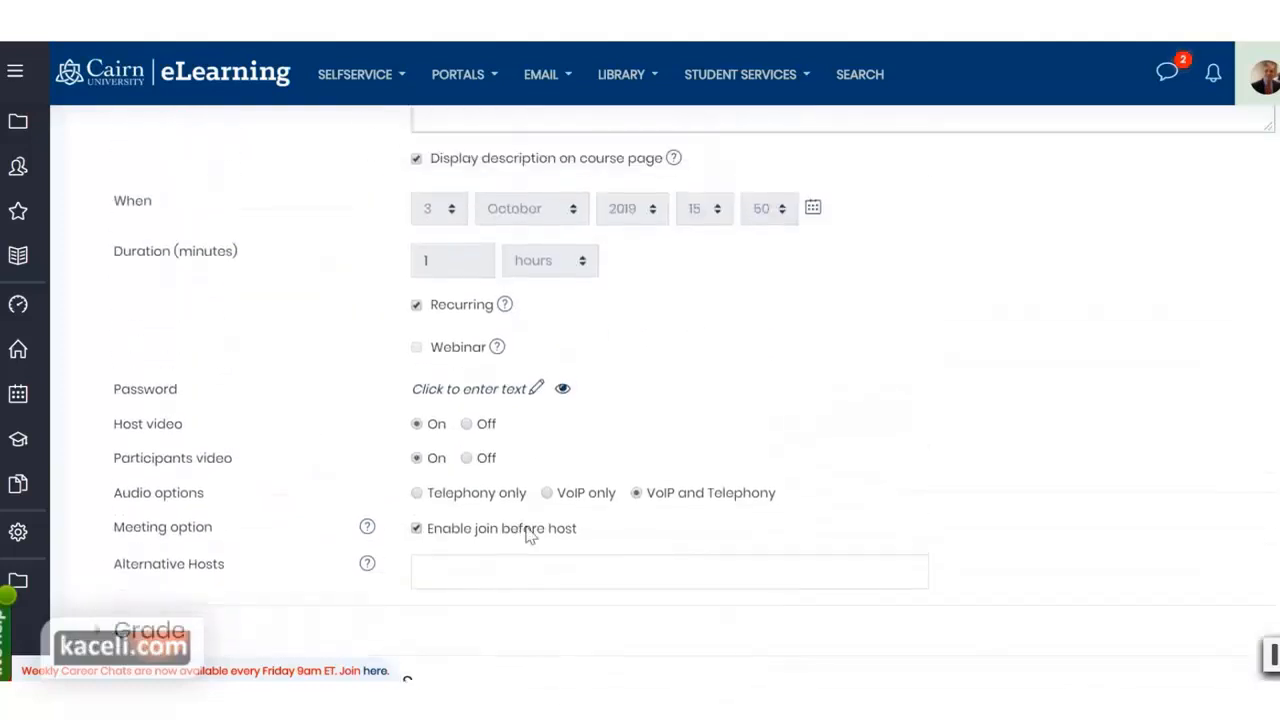
pyautogui.scroll(4, 525, 535)
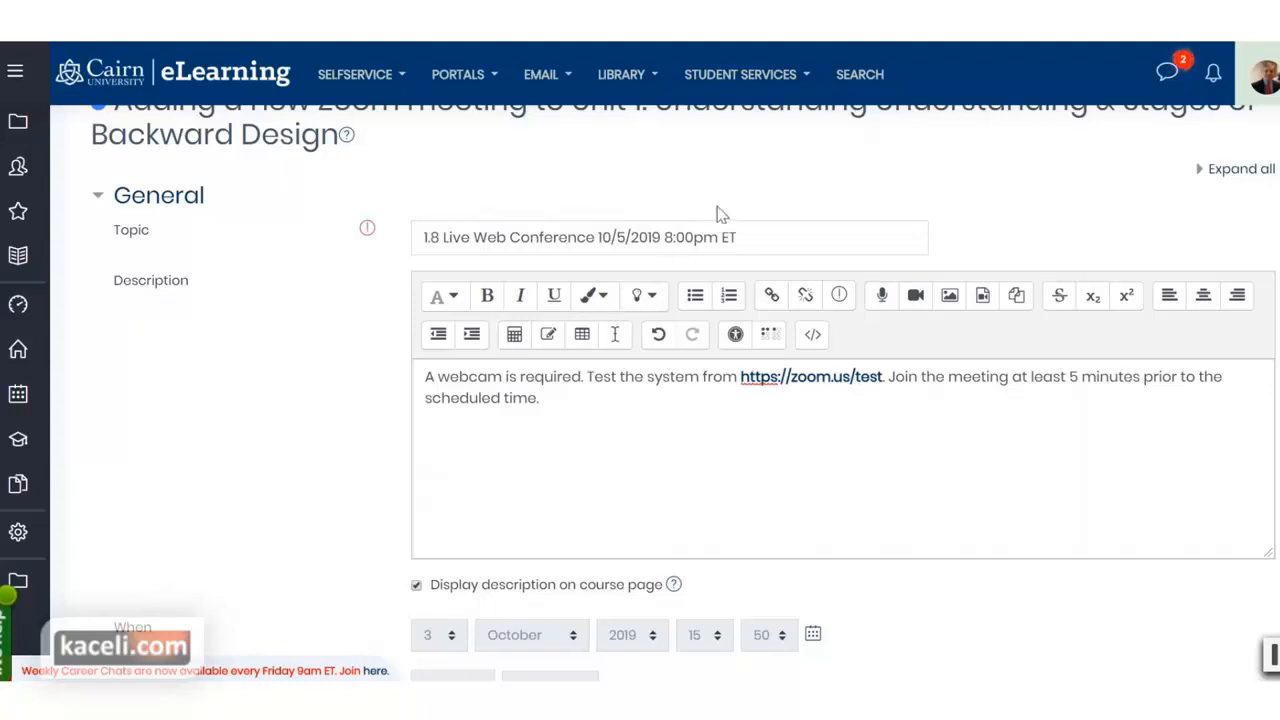
pyautogui.click(740, 236)
pyautogui.moveTo(740, 236); pyautogui.dragTo(598, 234)
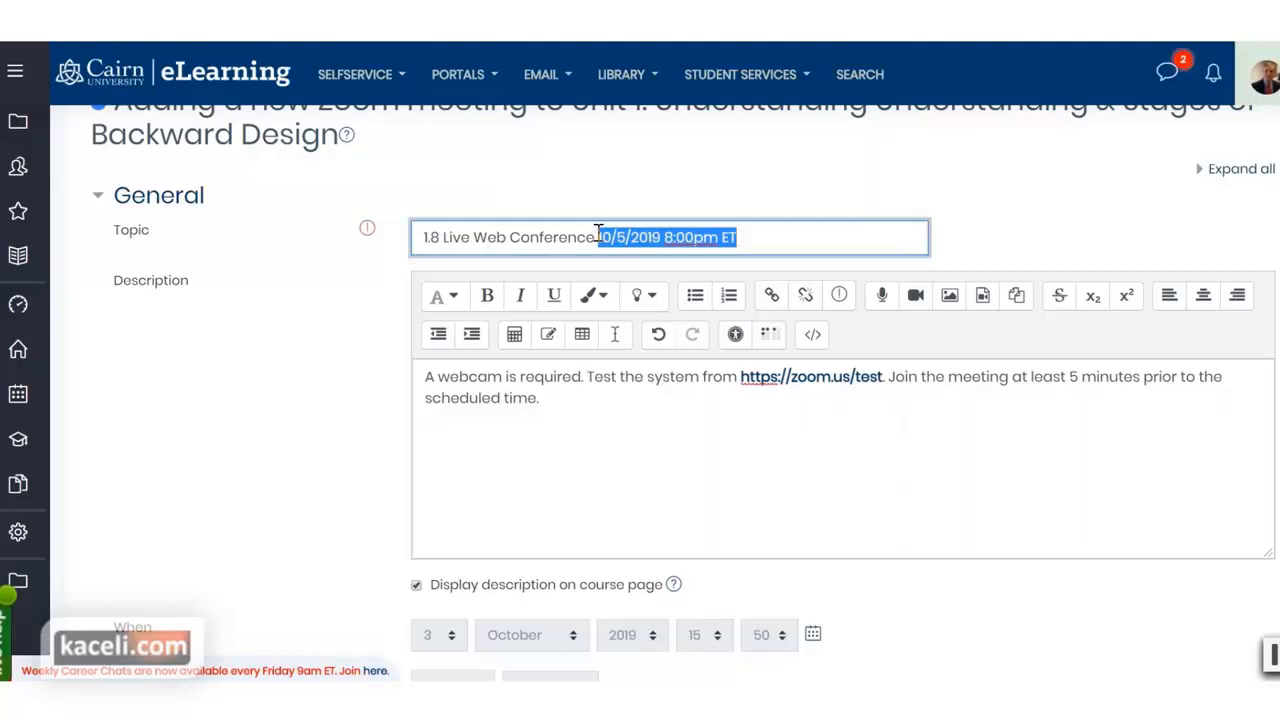
# Turn the Recurring option off, examine the date, duration and remaining meeting settings, and turn Recurring back on
pyautogui.scroll(-3, 380, 459)
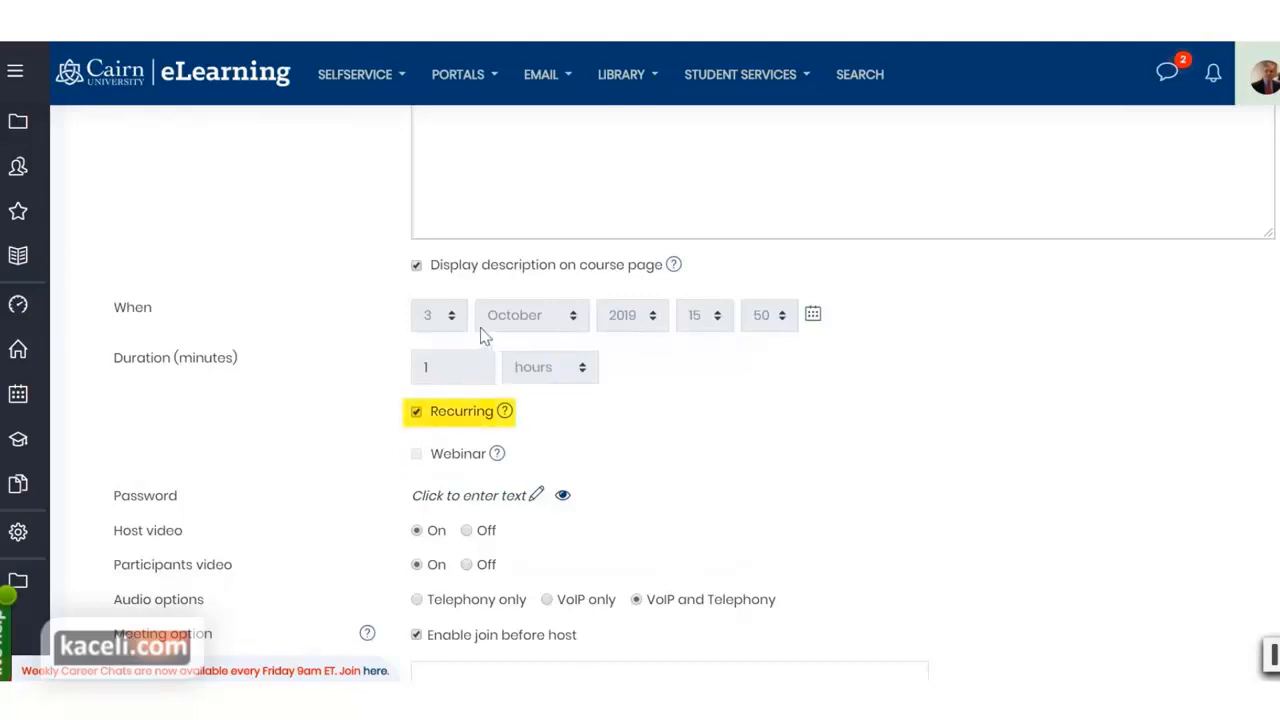
pyautogui.click(416, 413)
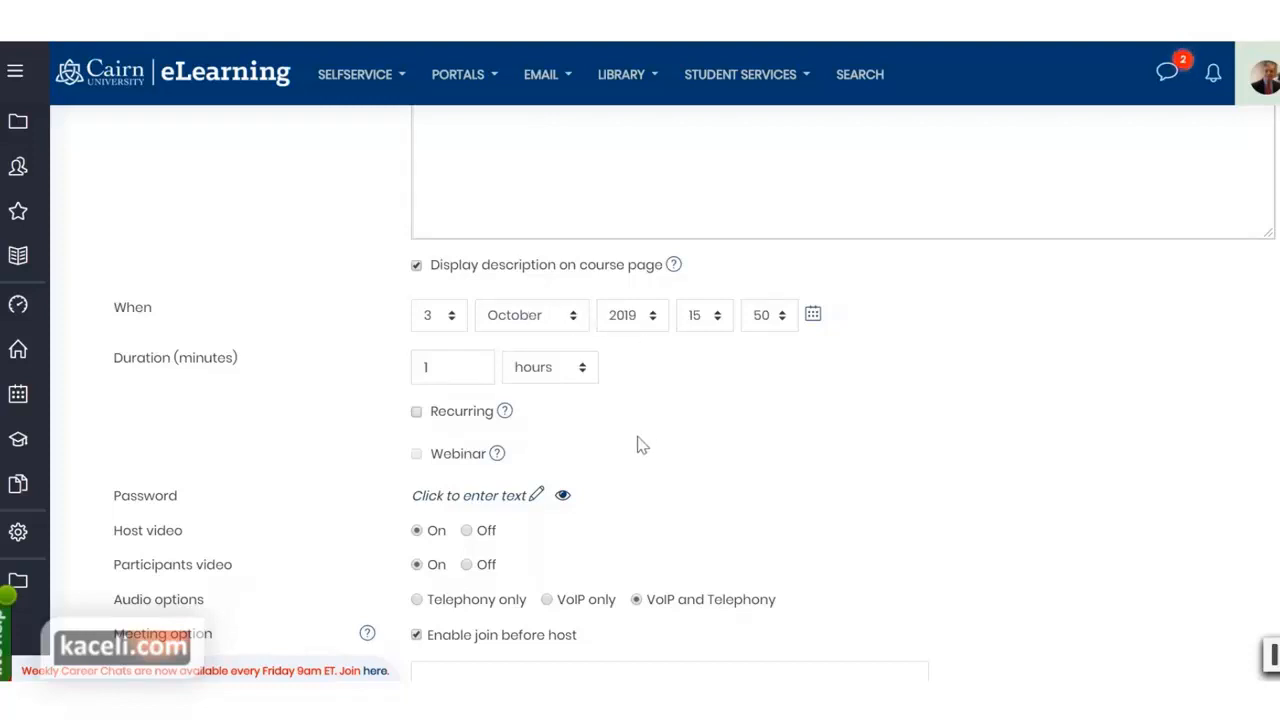
pyautogui.scroll(-1, 605, 490)
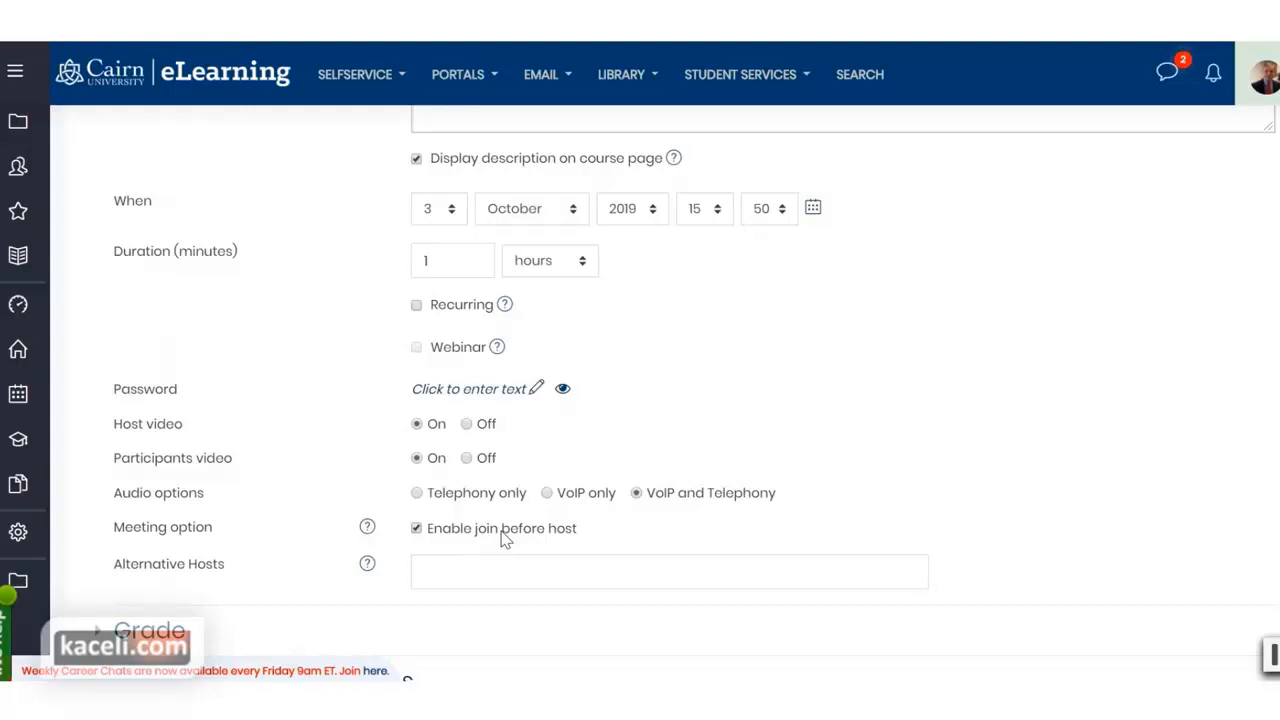
pyautogui.scroll(-1, 690, 430)
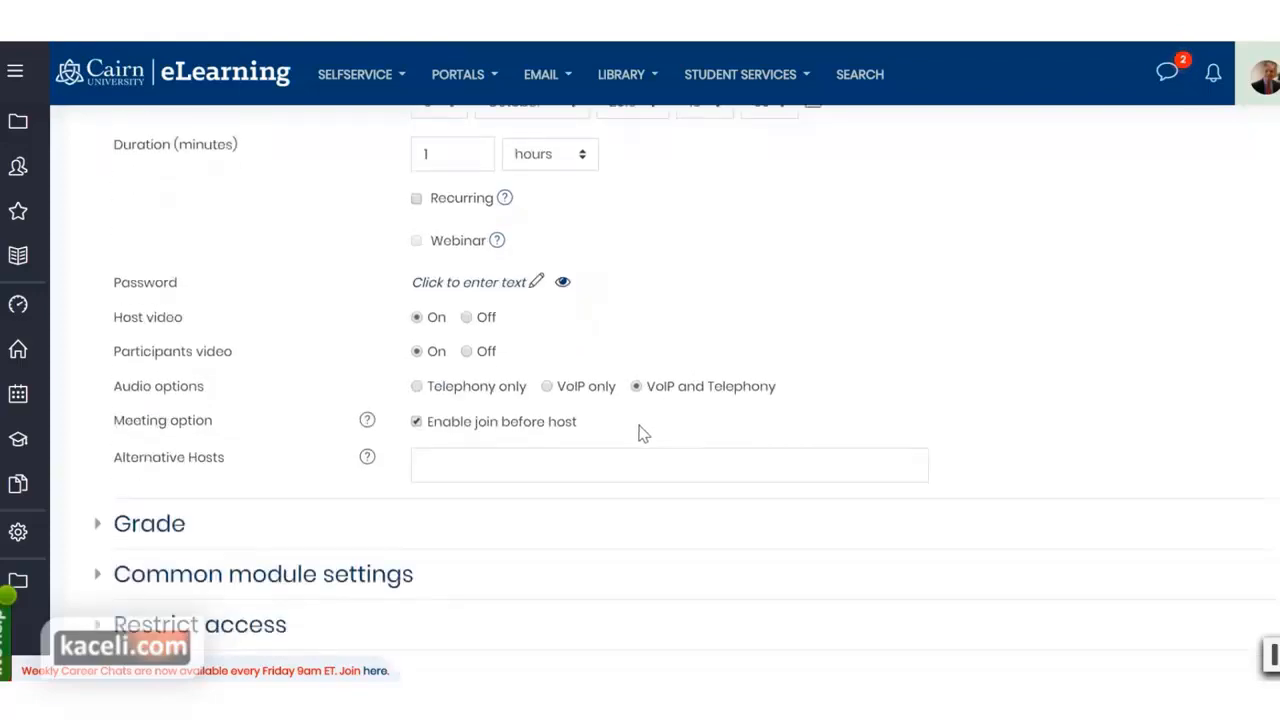
pyautogui.scroll(1, 430, 340)
pyautogui.scroll(-2, 429, 429)
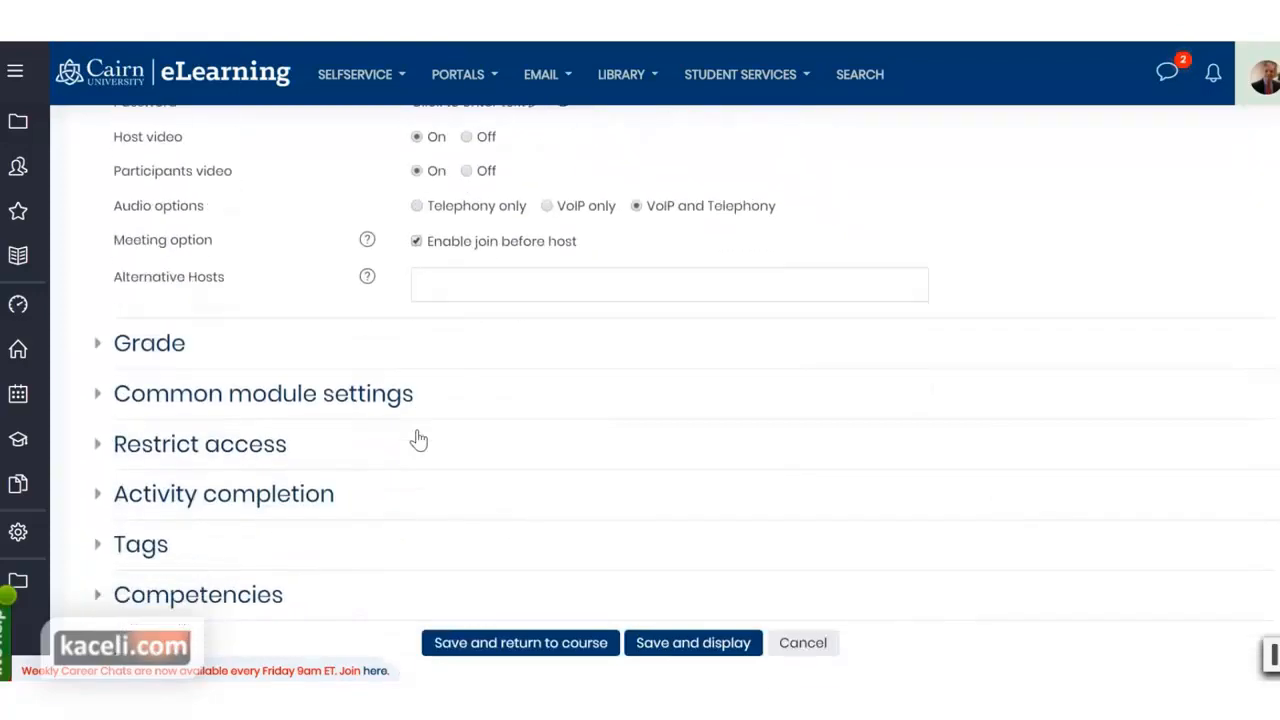
pyautogui.scroll(3, 508, 423)
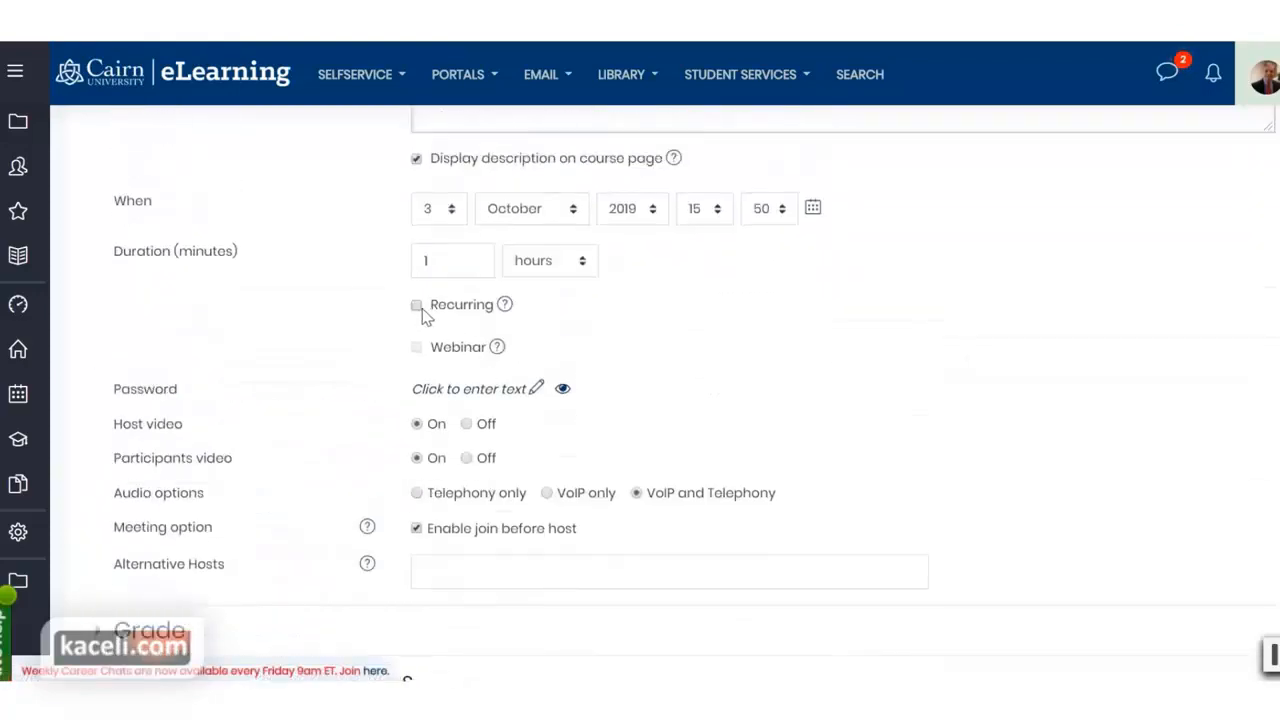
pyautogui.click(417, 308)
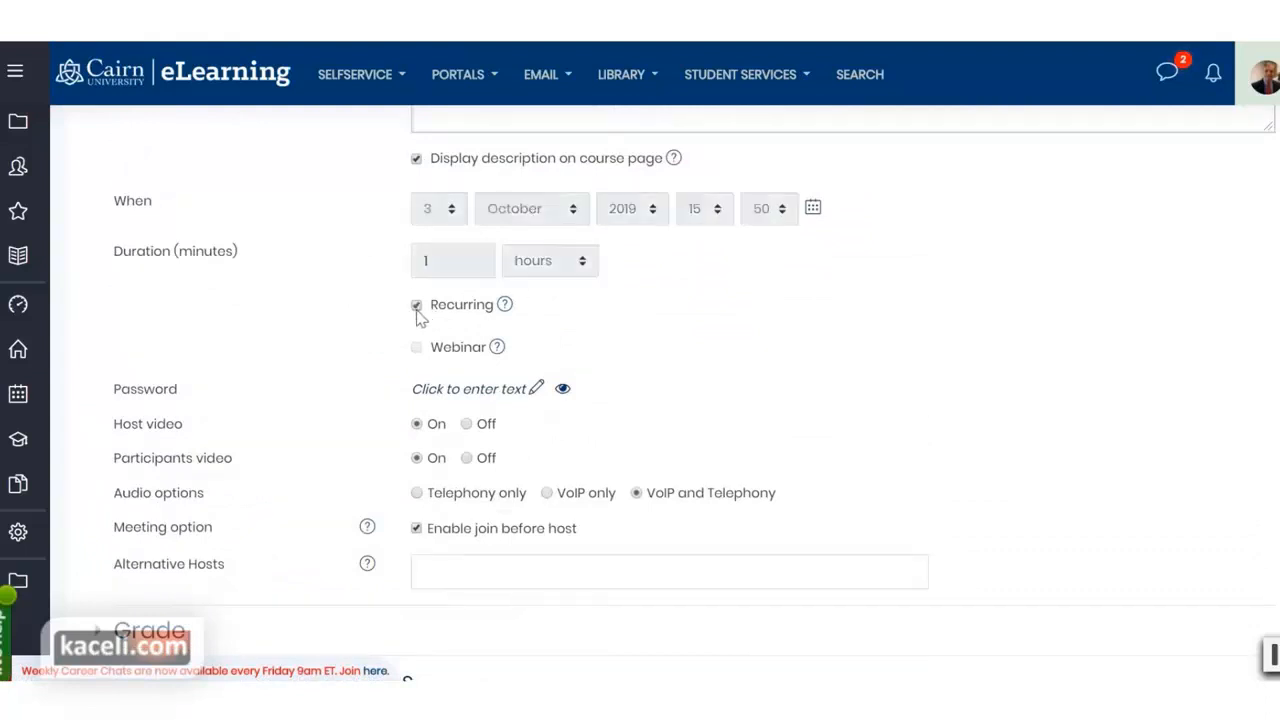
# Save the Zoom meeting to the course and open the 1.8 Live Web Conference activity from Unit 1
pyautogui.scroll(-4, 603, 406)
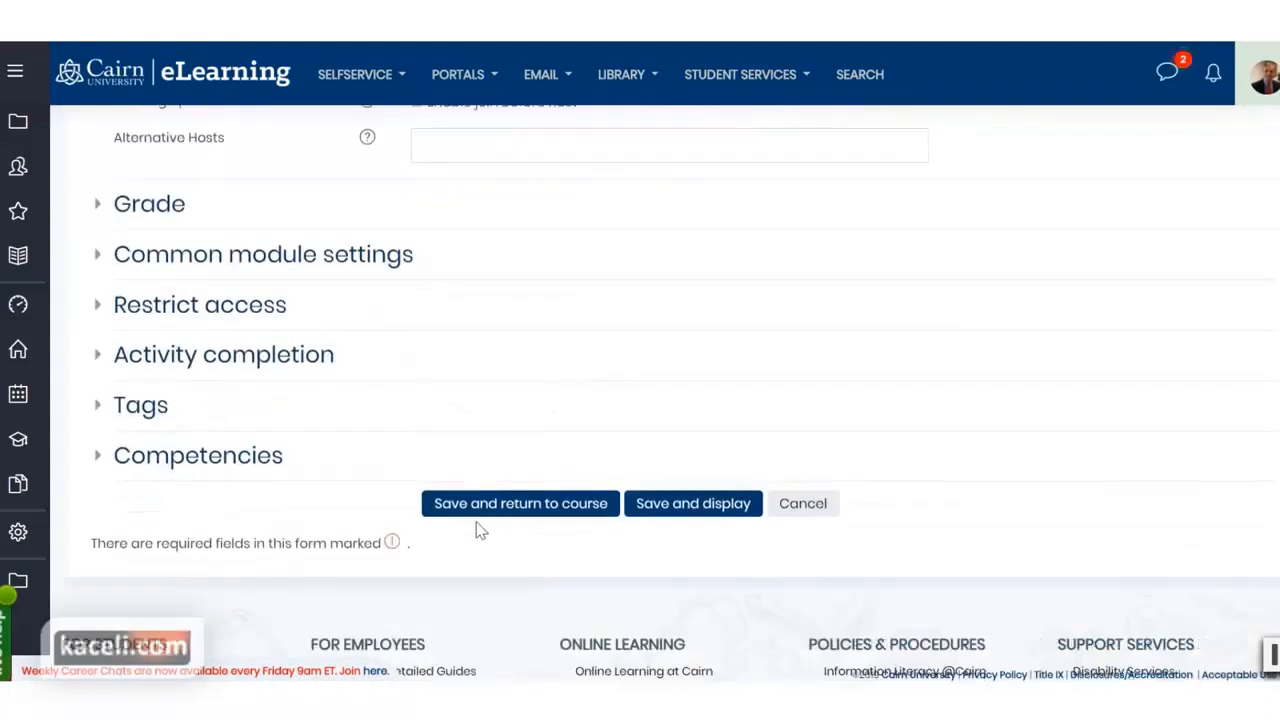
pyautogui.click(482, 512)
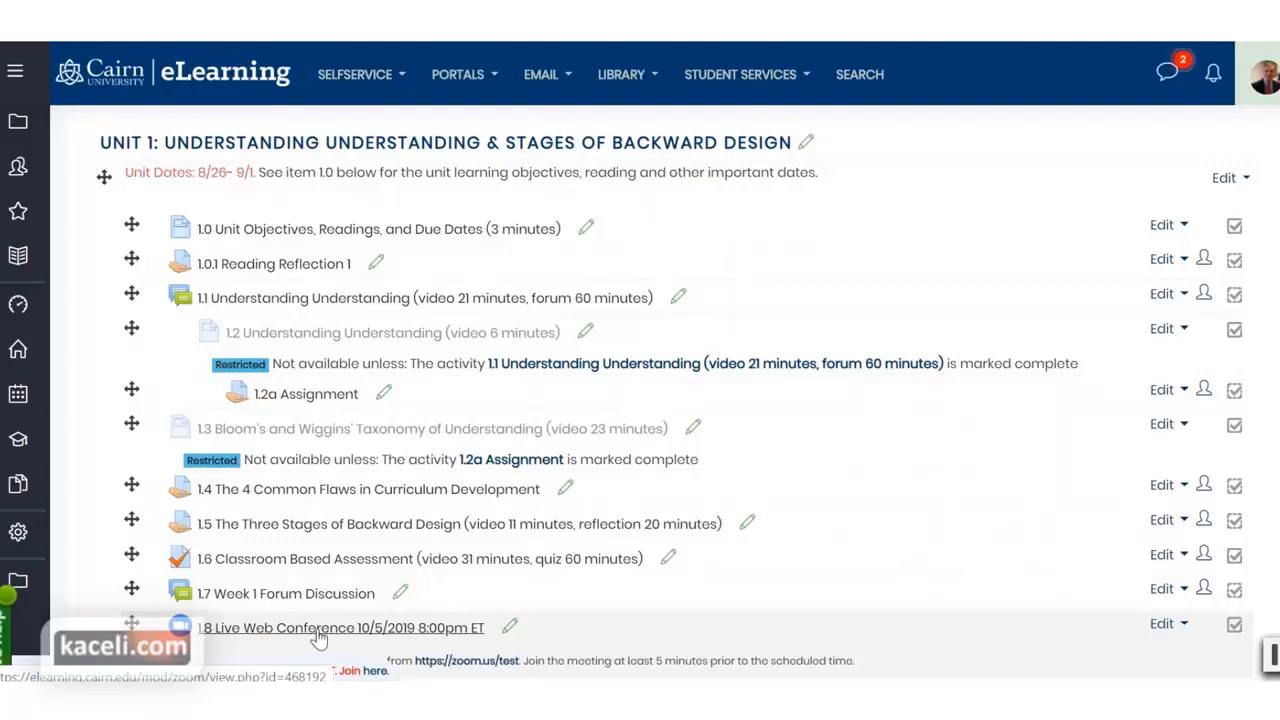
pyautogui.scroll(-1, 300, 630)
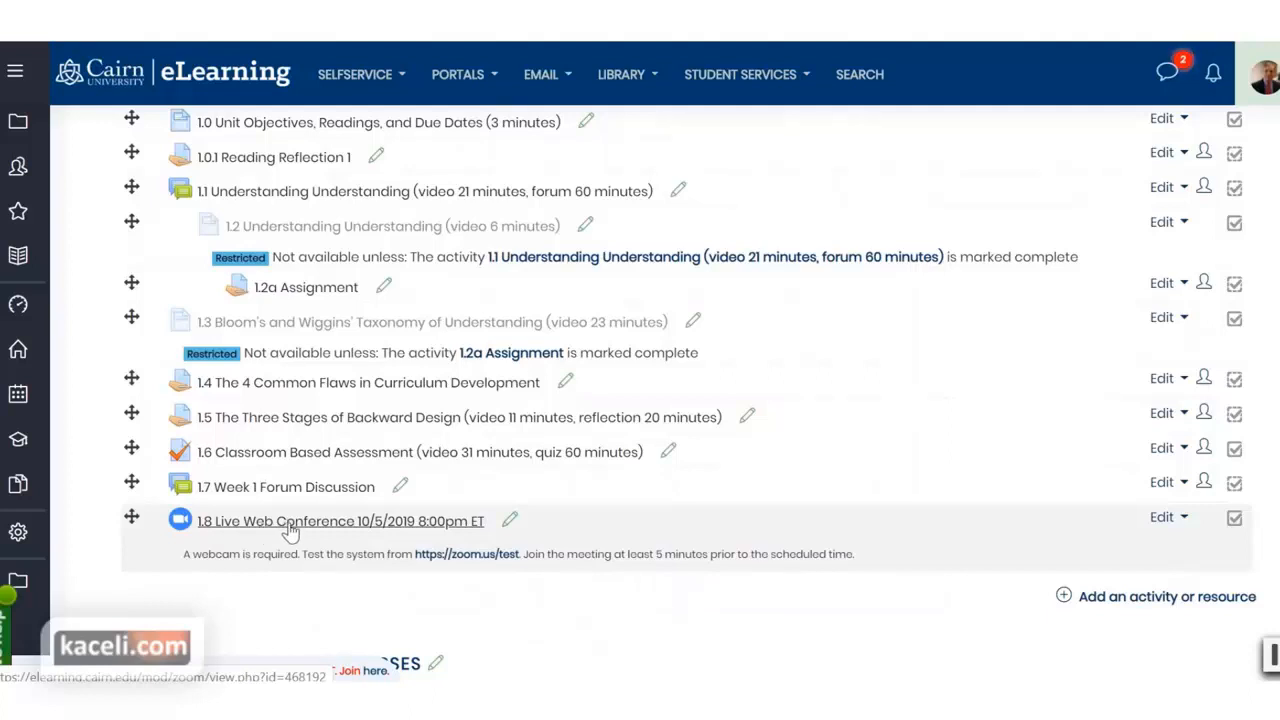
pyautogui.click(301, 522)
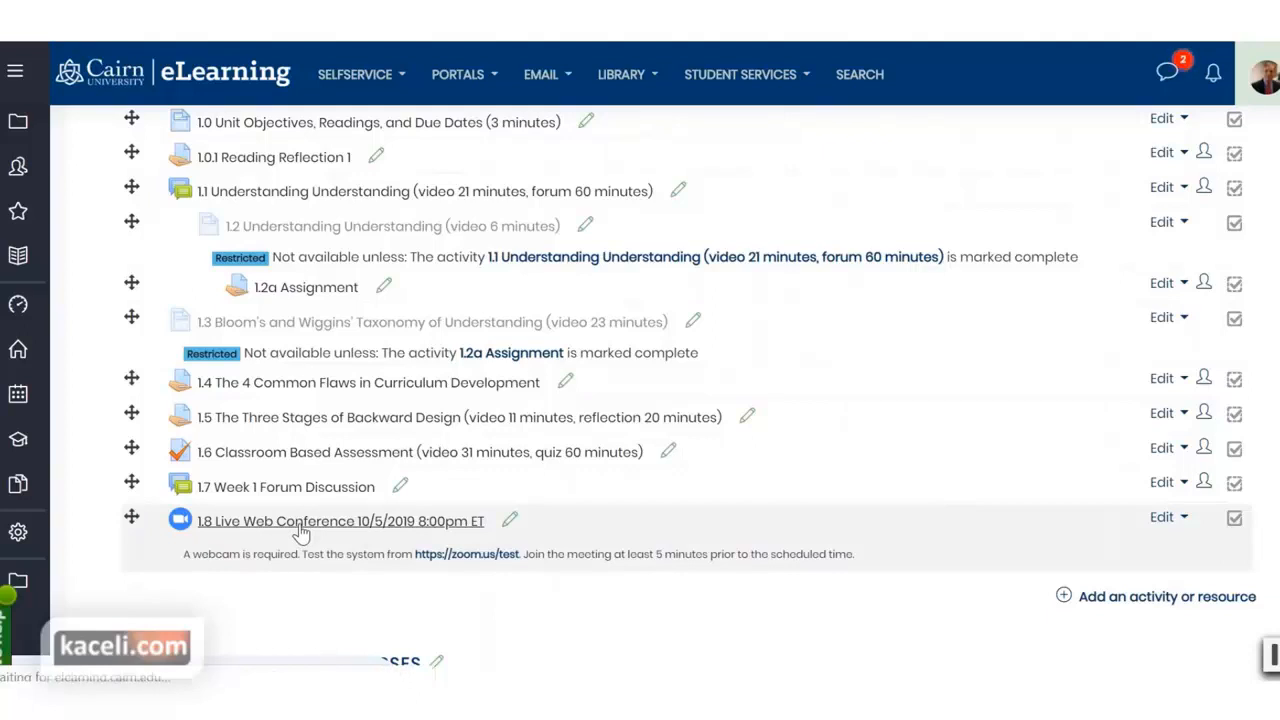
# Review the web conference's description and start the meeting in the Zoom Meetings app
pyautogui.moveTo(201, 334); pyautogui.dragTo(364, 334)
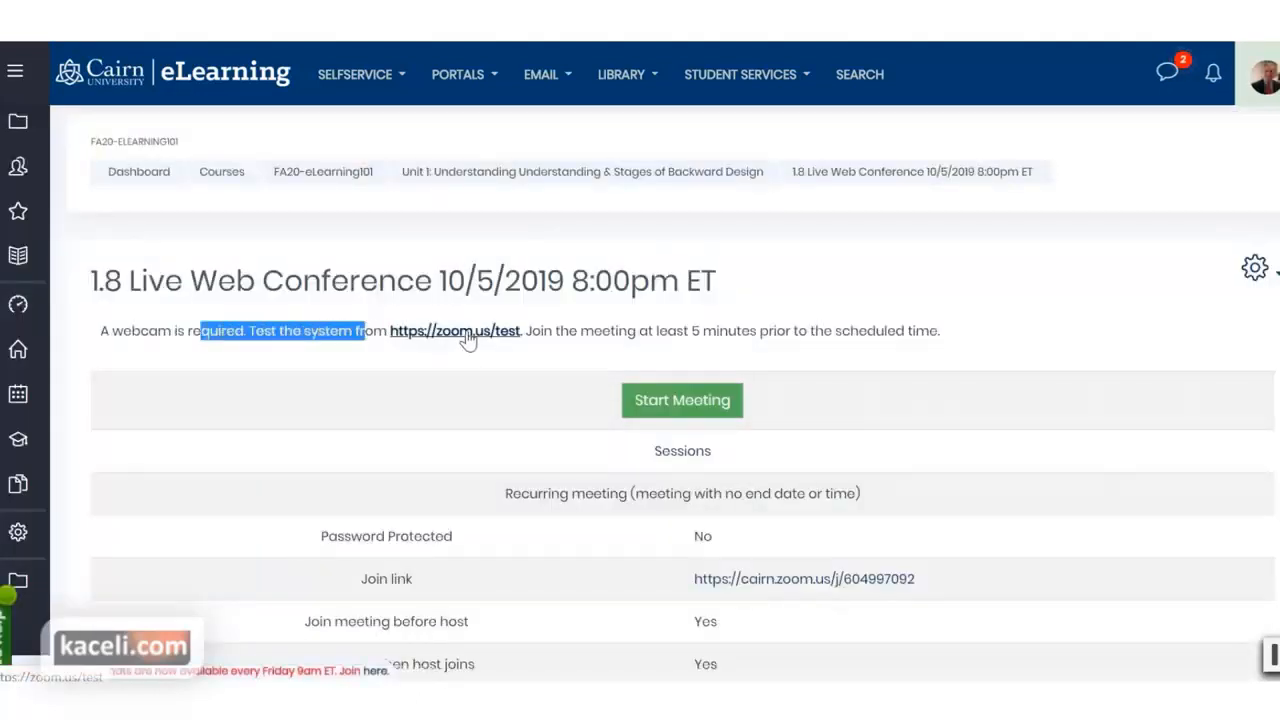
pyautogui.click(747, 334)
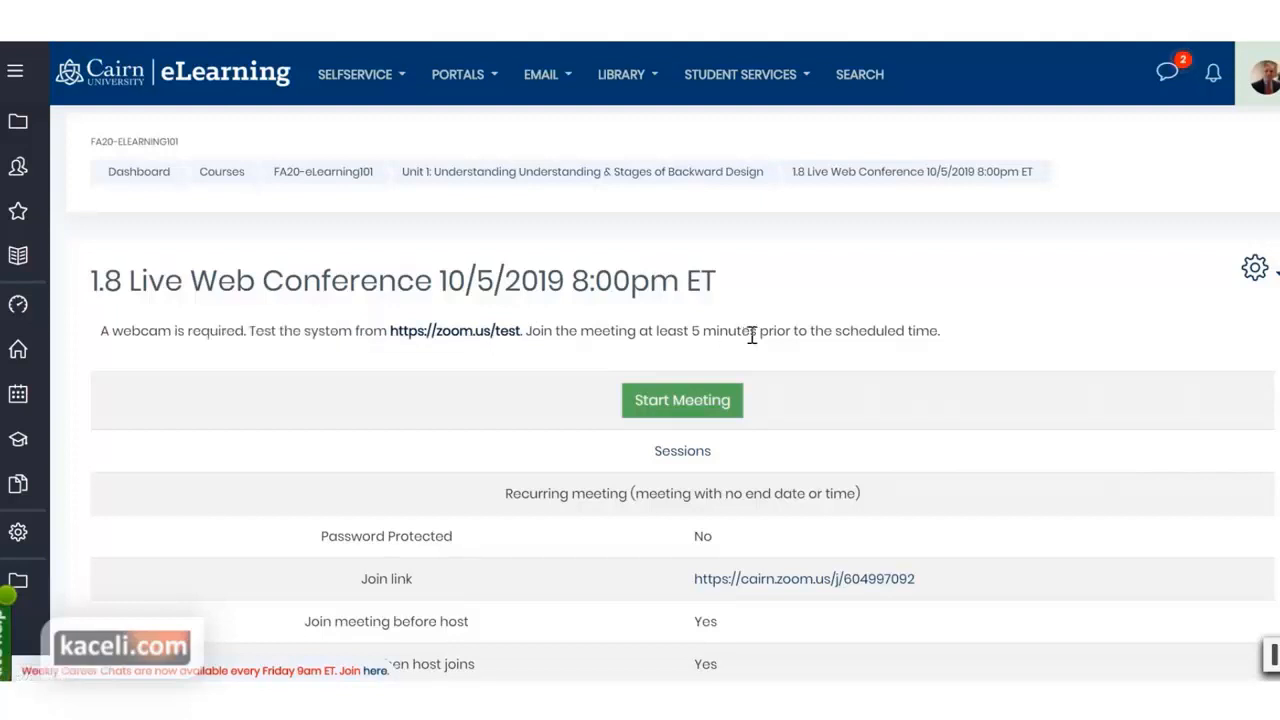
pyautogui.click(675, 403)
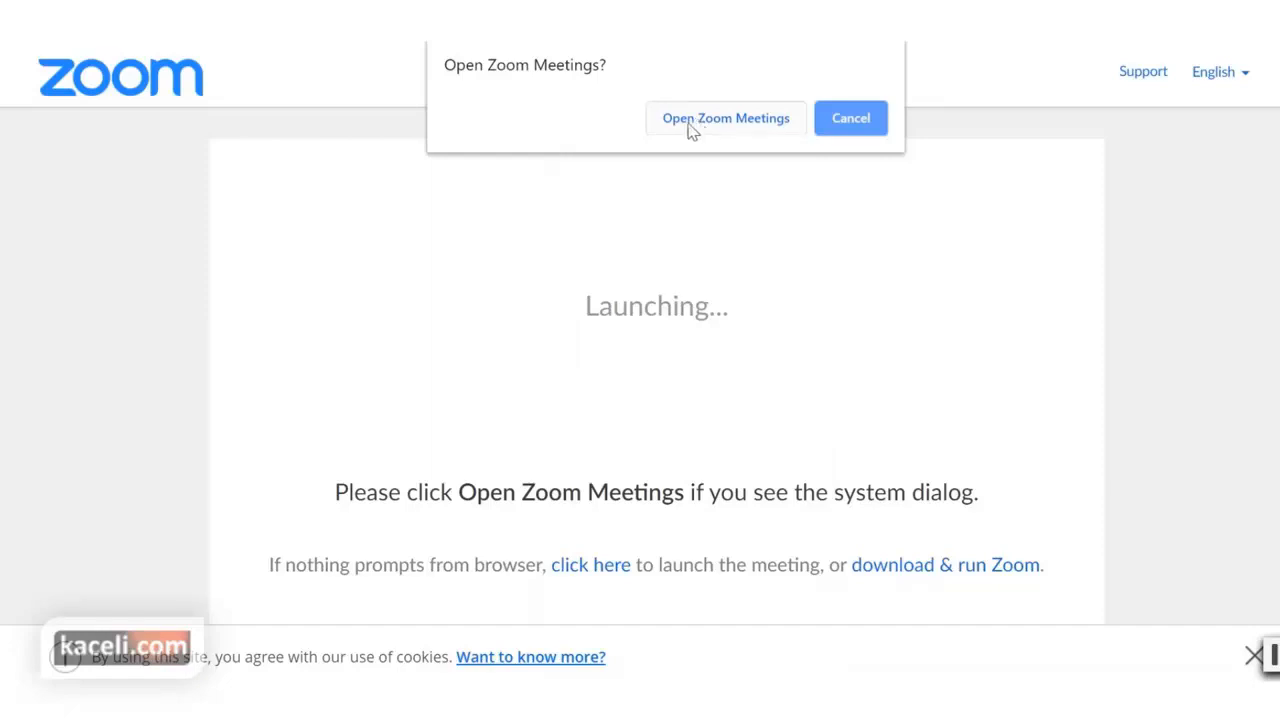
pyautogui.click(682, 128)
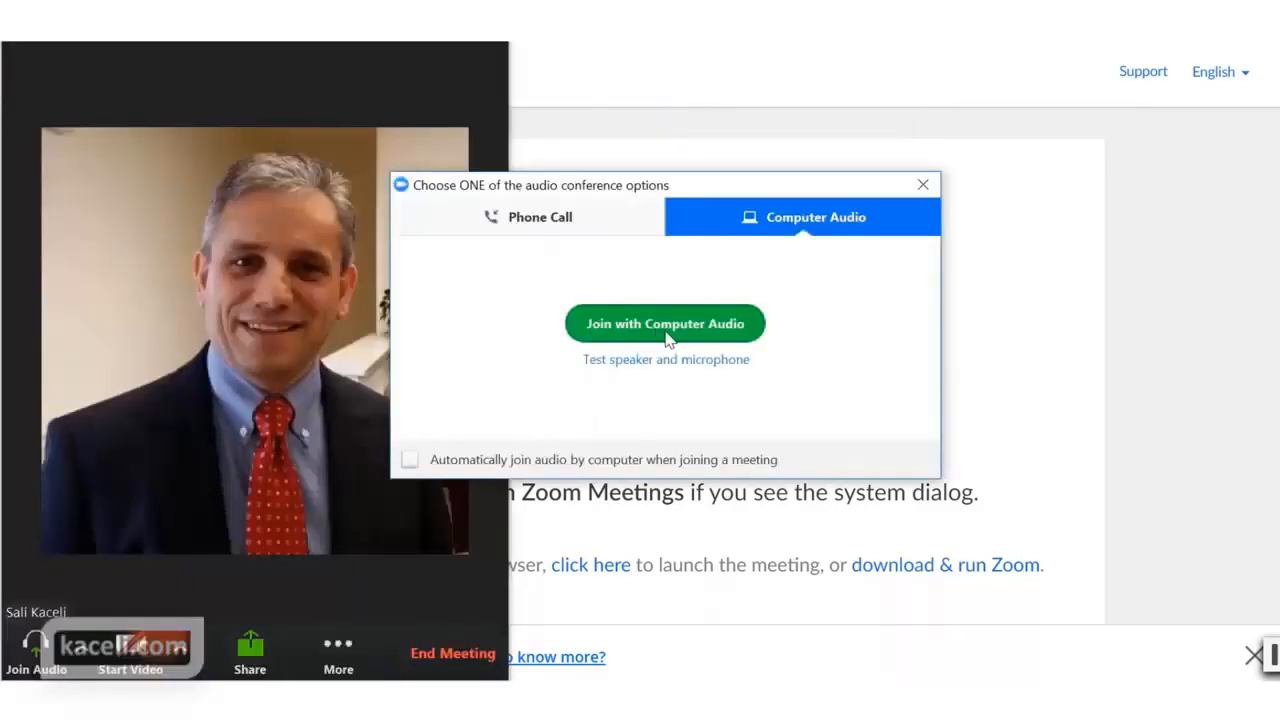
# Check the phone call dial-in details and meeting ID, and join the meeting with computer audio
pyautogui.click(535, 222)
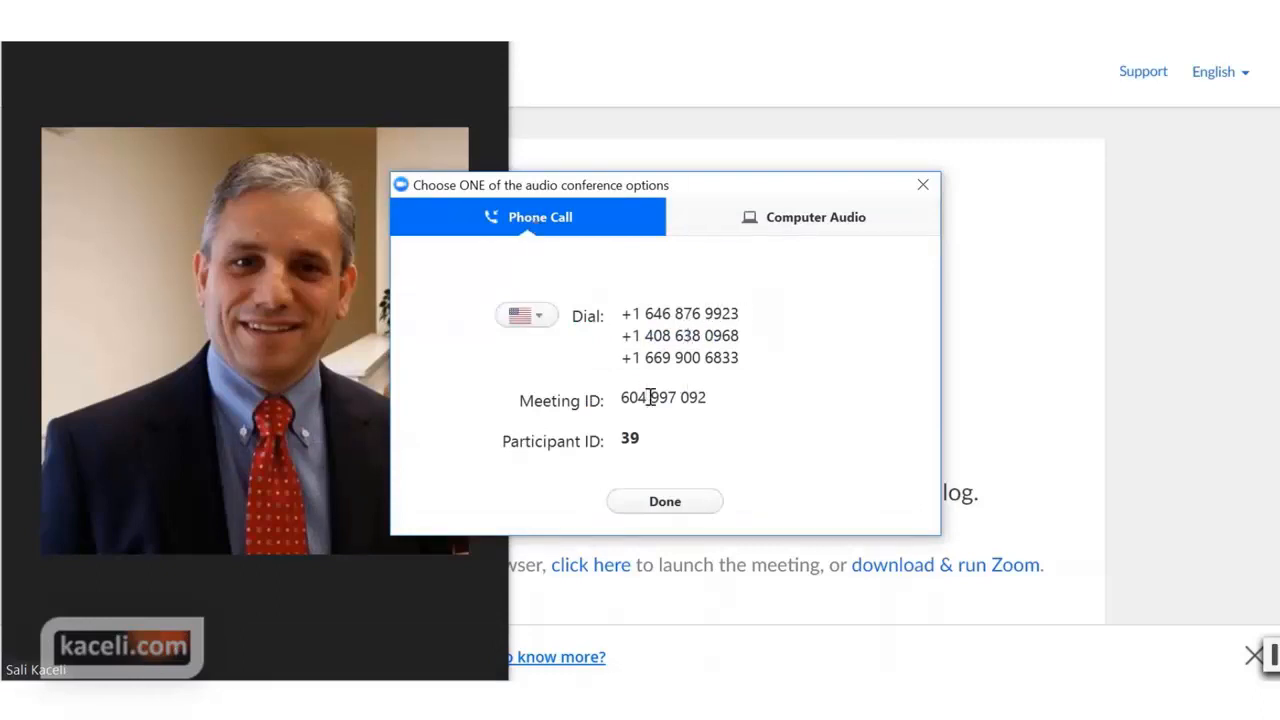
pyautogui.moveTo(707, 397); pyautogui.dragTo(623, 397)
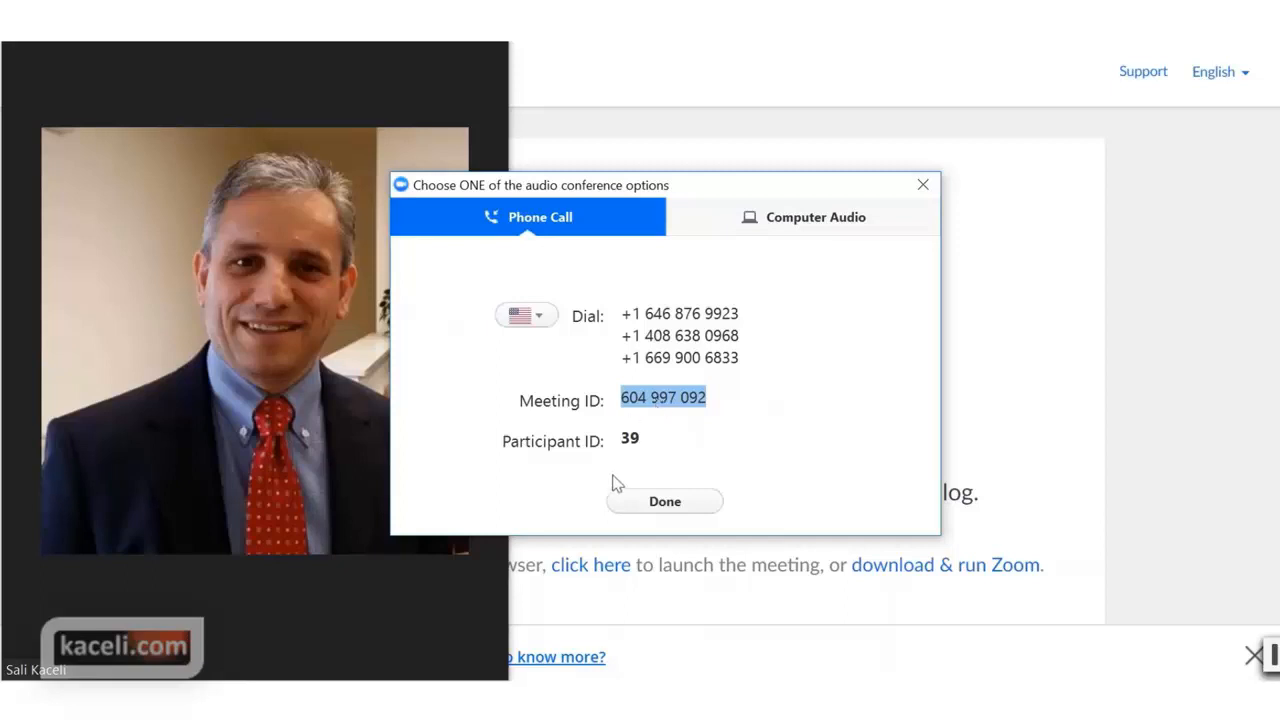
pyautogui.click(798, 230)
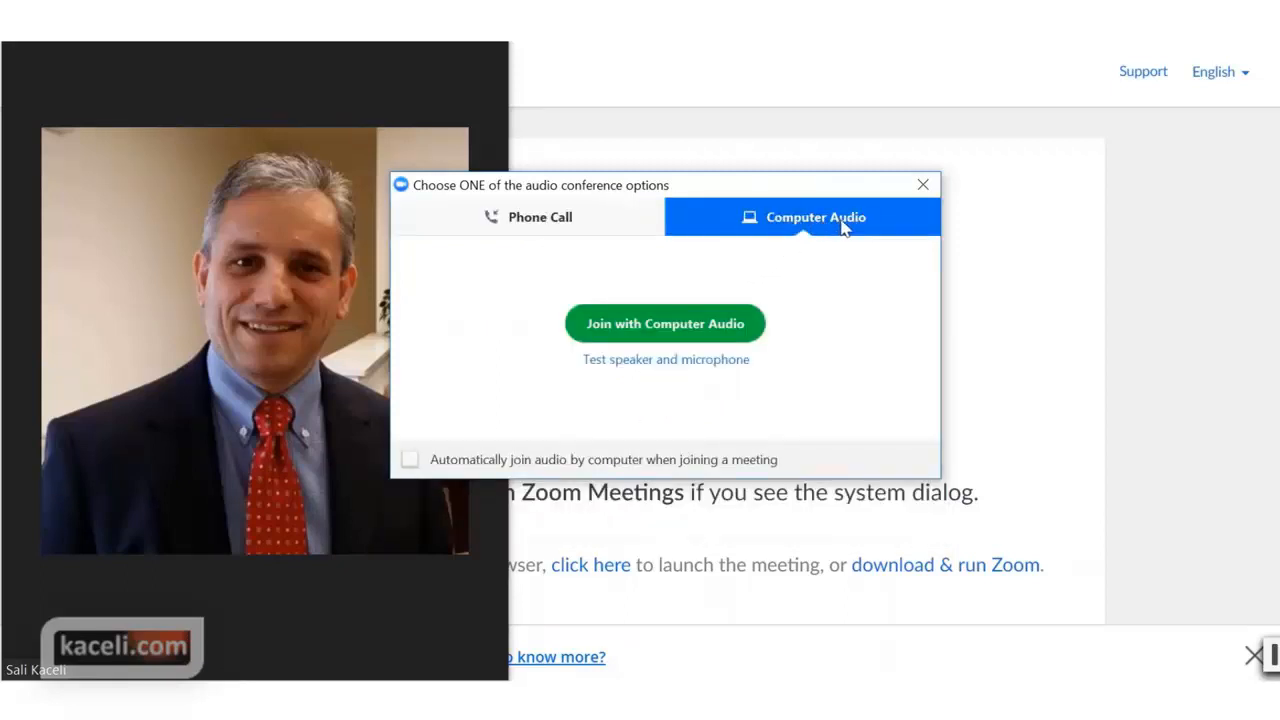
pyautogui.click(703, 340)
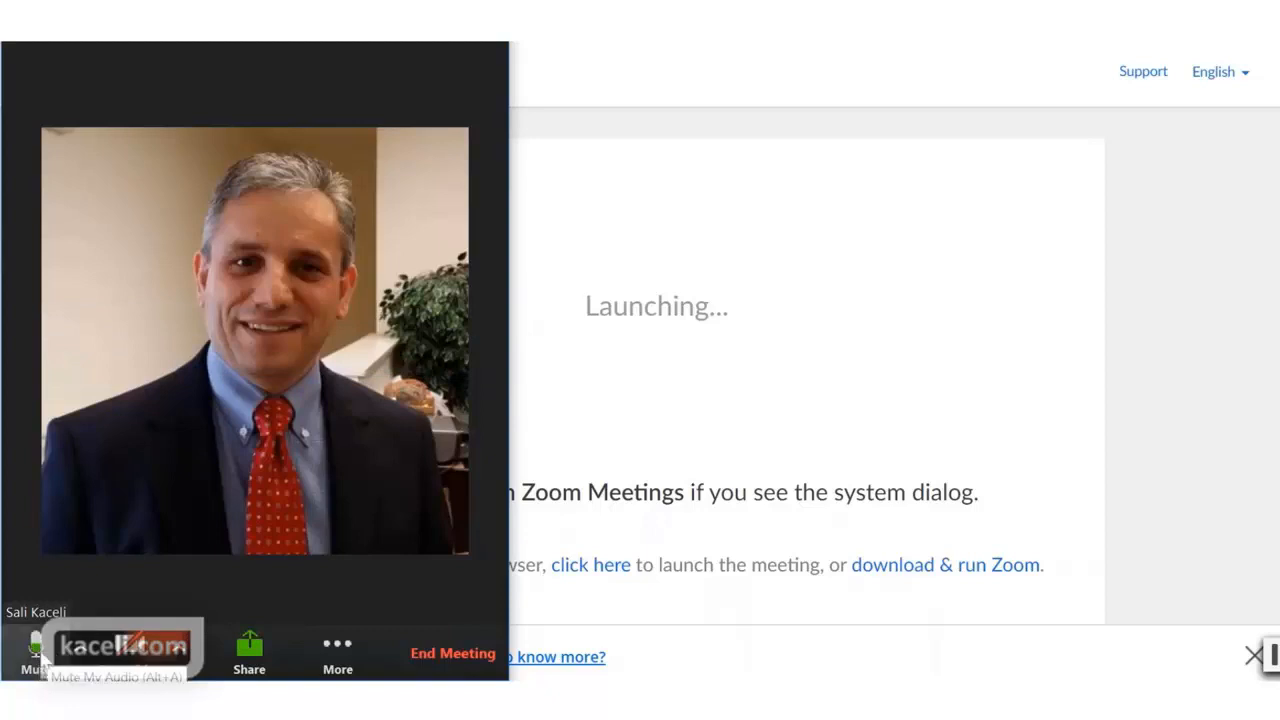
# Maximize the Zoom meeting window, and examine the participants list before hiding it again
pyautogui.doubleClick(384, 53)
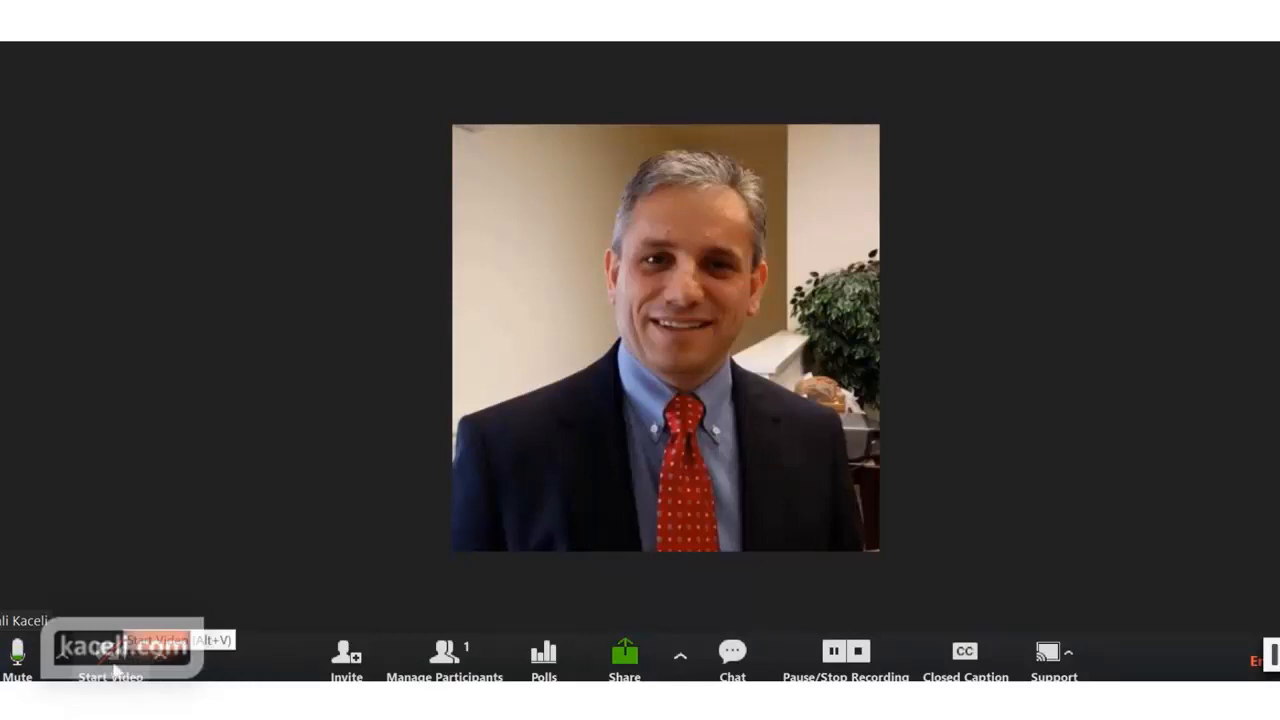
pyautogui.click(445, 660)
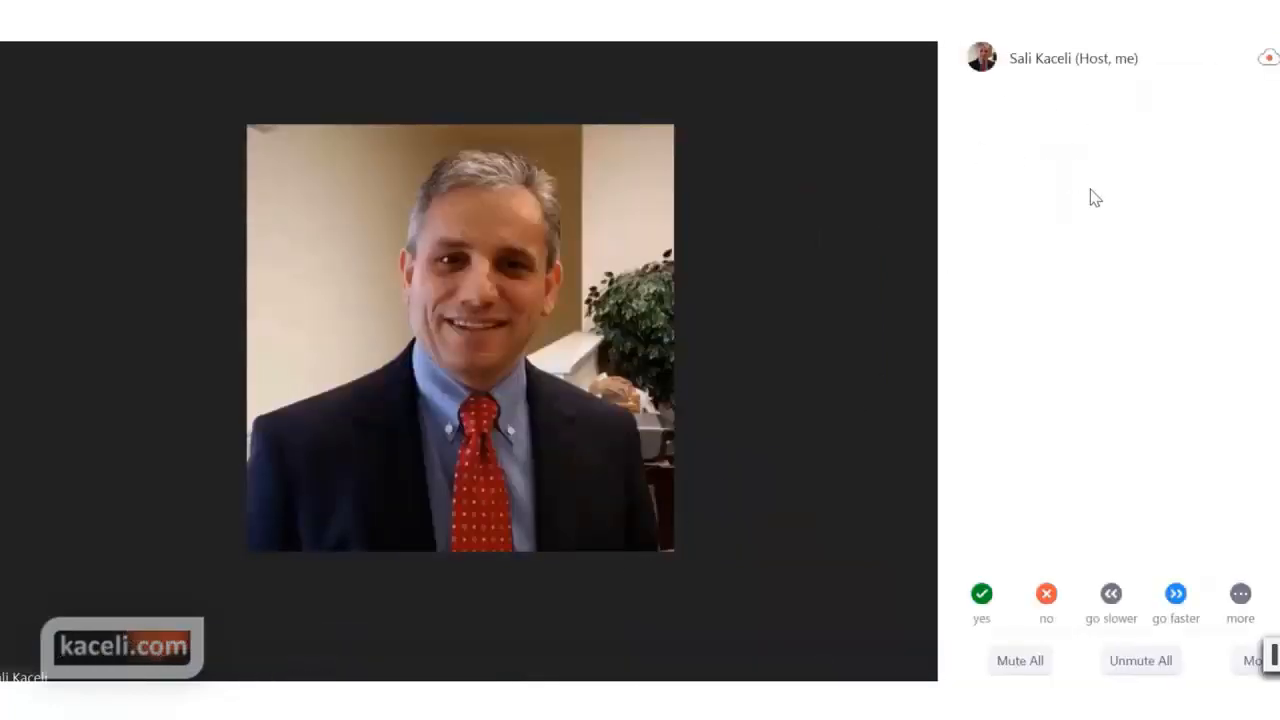
pyautogui.moveTo(777, 371)
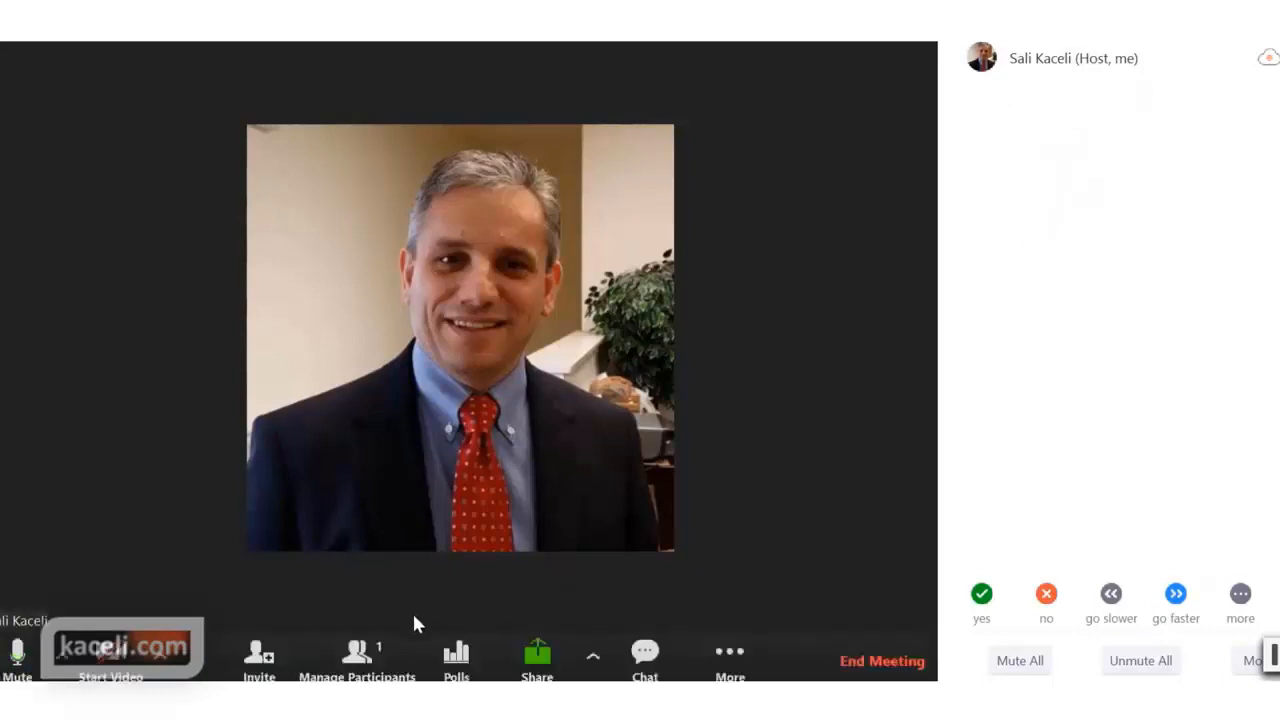
pyautogui.click(365, 670)
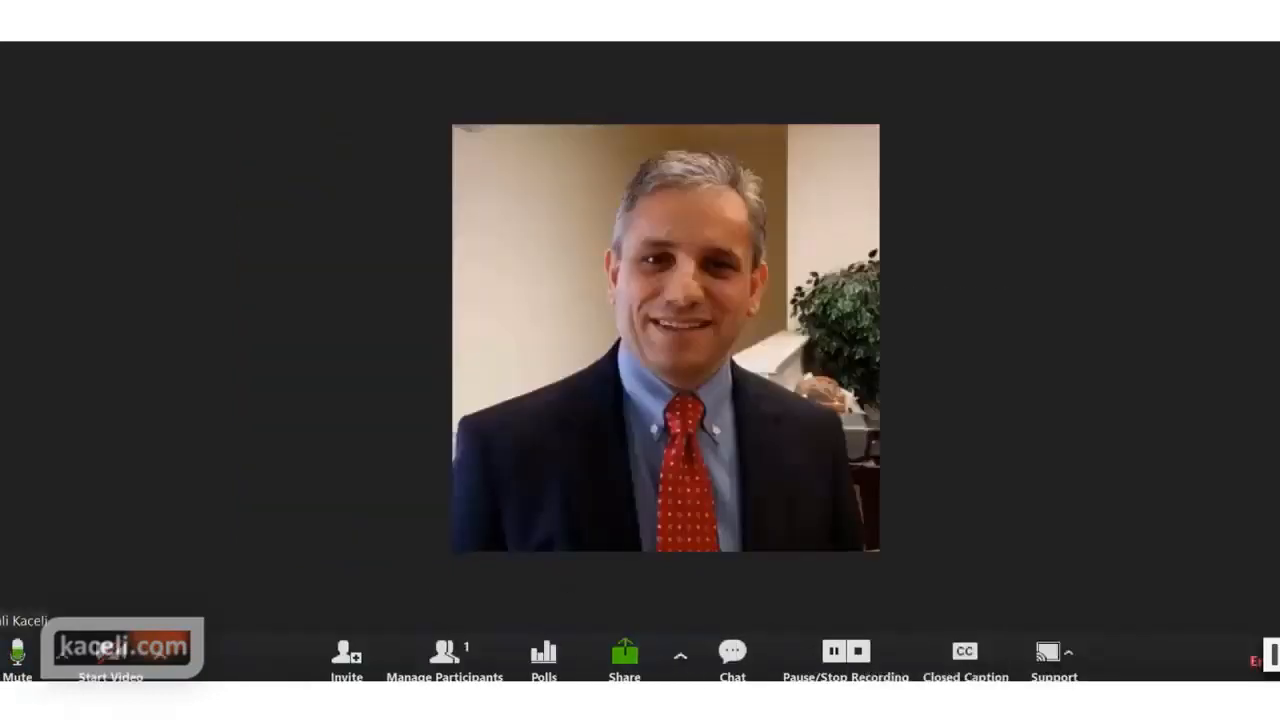
pyautogui.moveTo(652, 657)
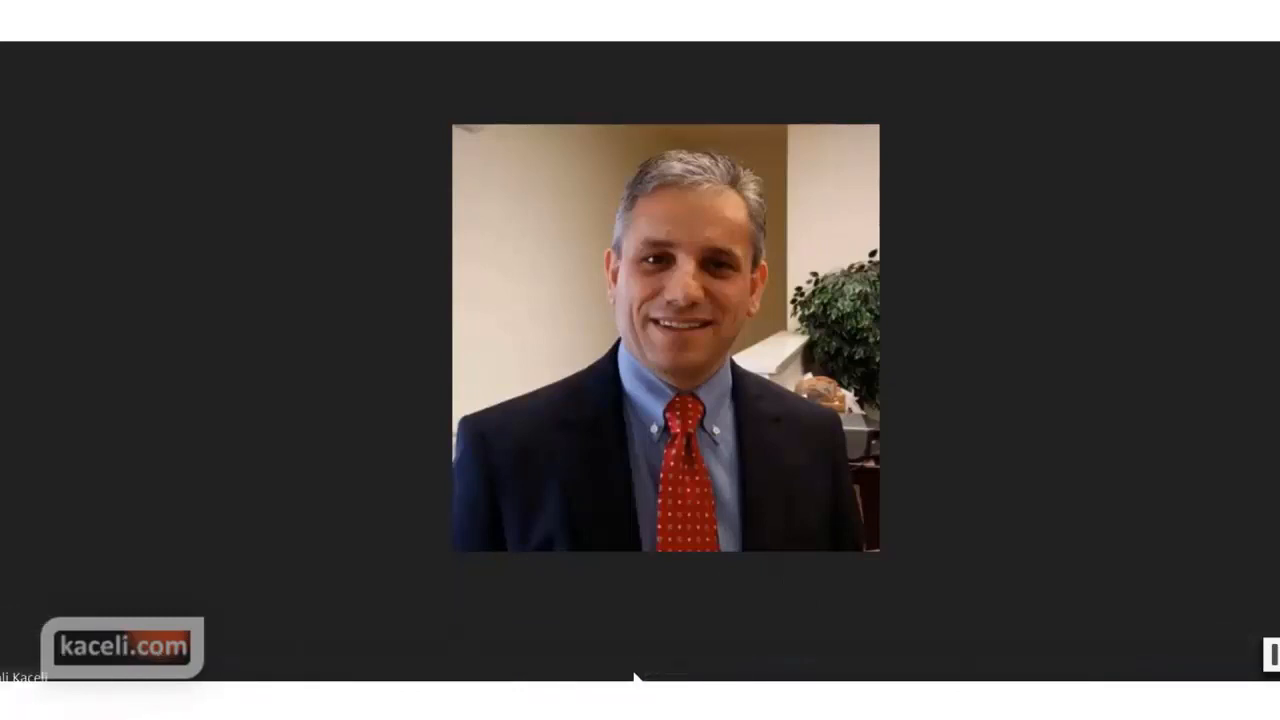
pyautogui.moveTo(566, 648)
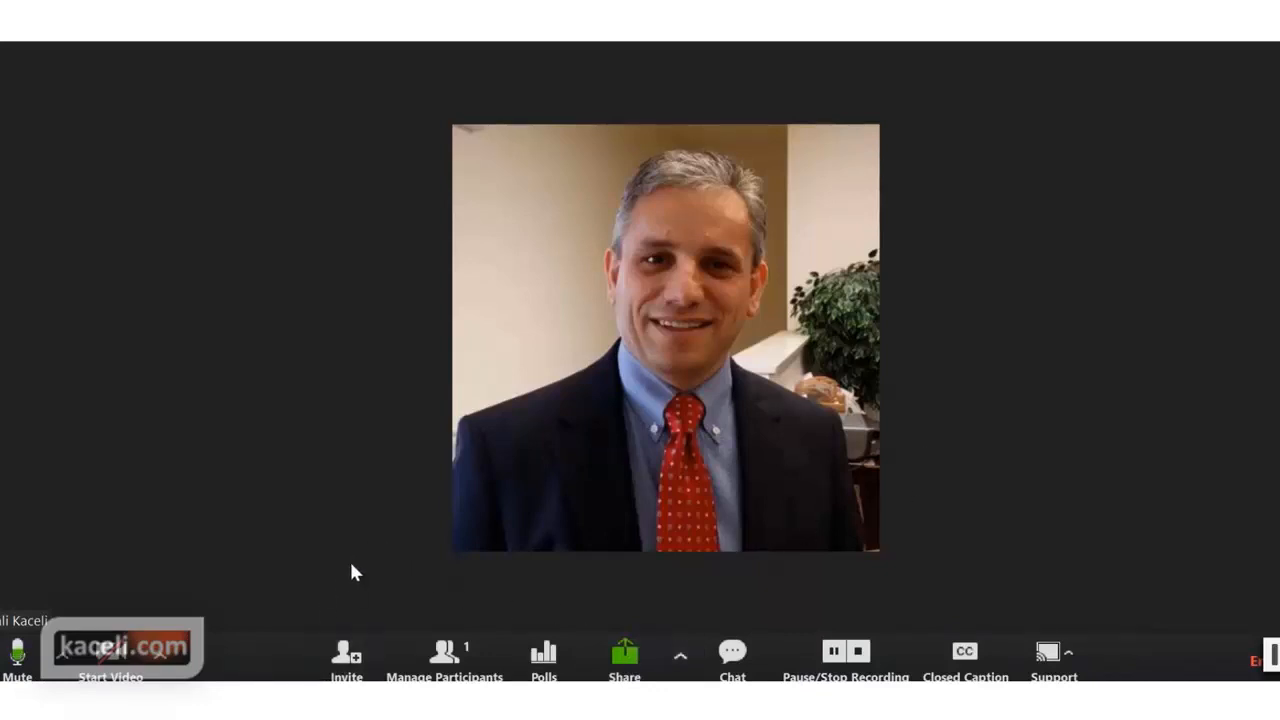
# Share the entire screen in the Zoom meeting and review the additional meeting options available during screen sharing
pyautogui.click(625, 662)
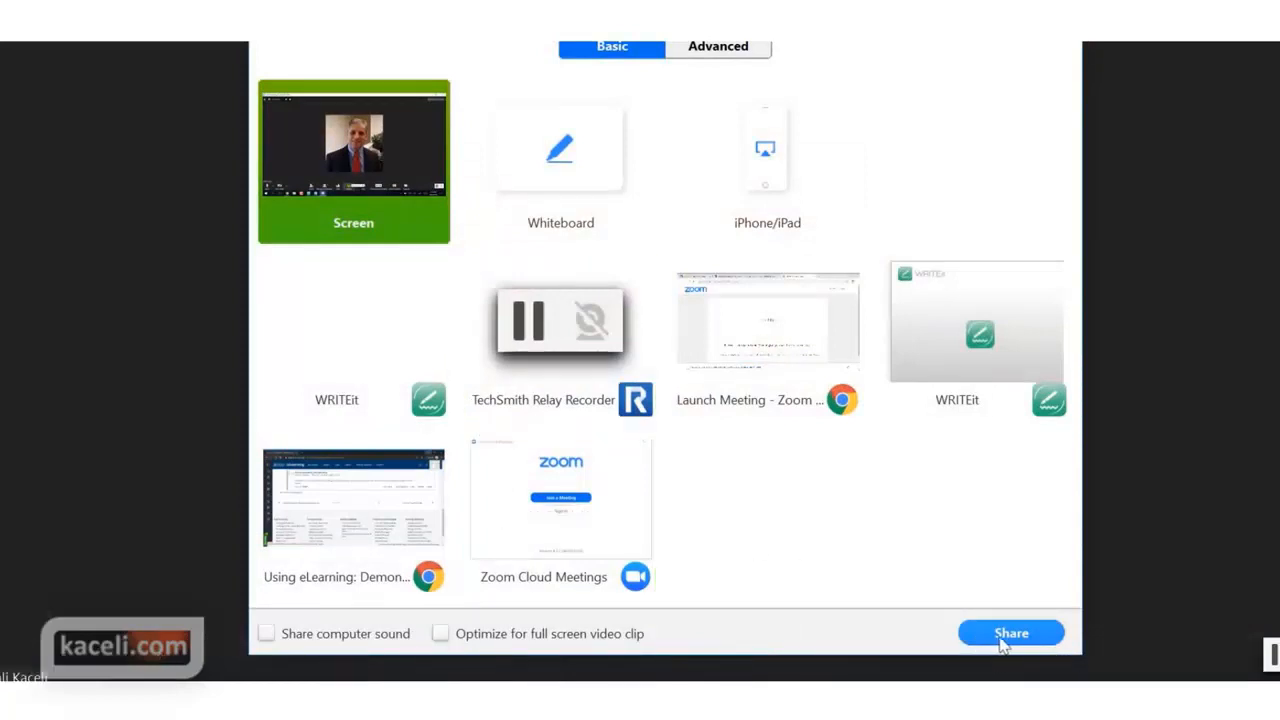
pyautogui.click(1004, 634)
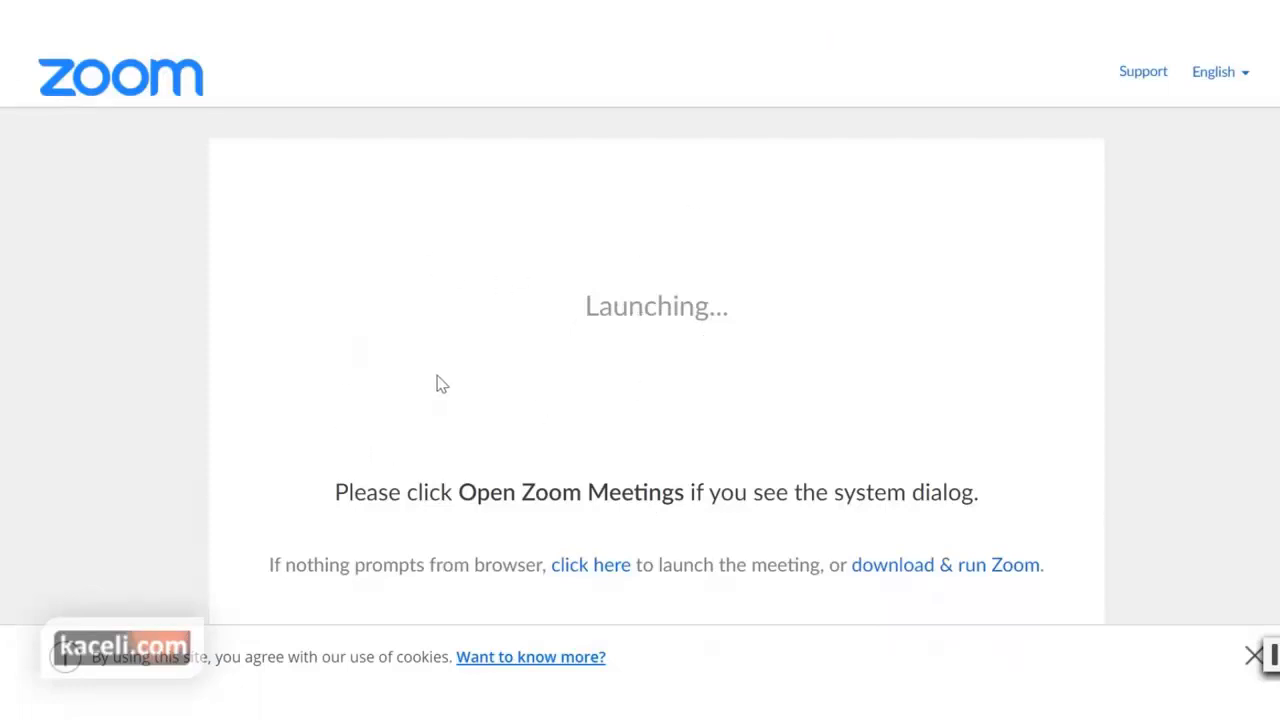
pyautogui.click(1018, 20)
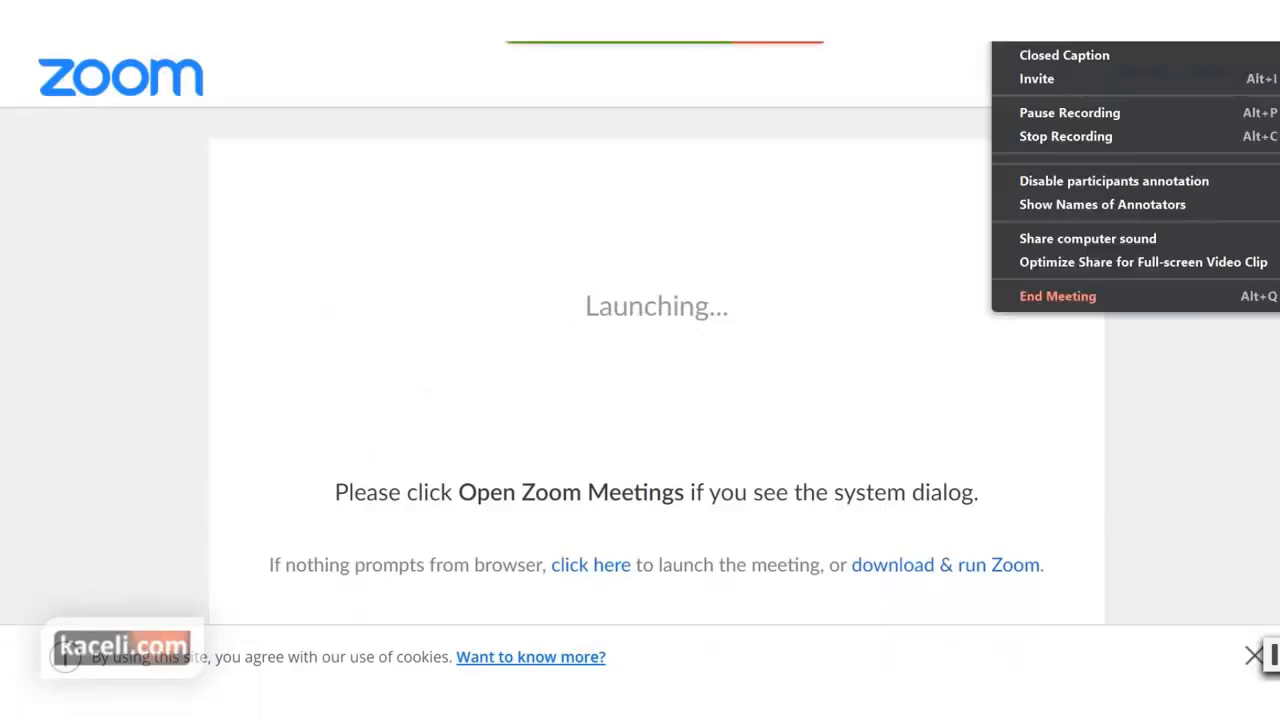
pyautogui.click(1018, 20)
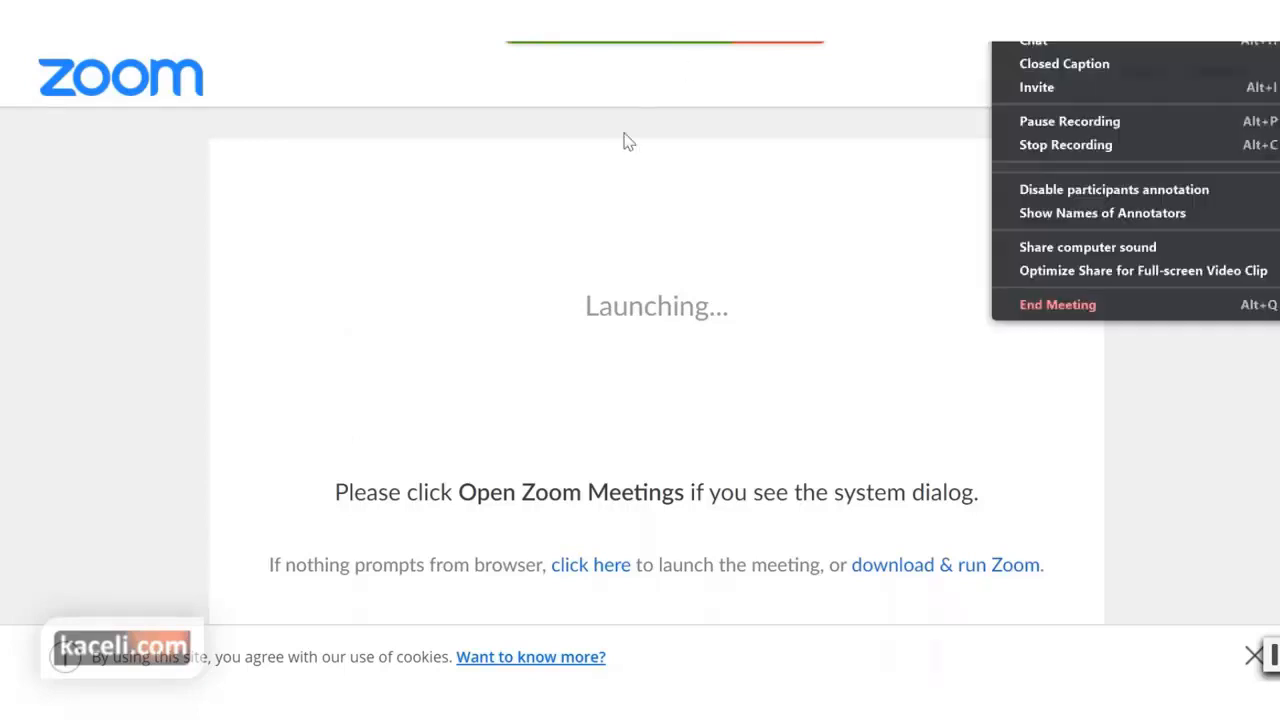
pyautogui.click(627, 141)
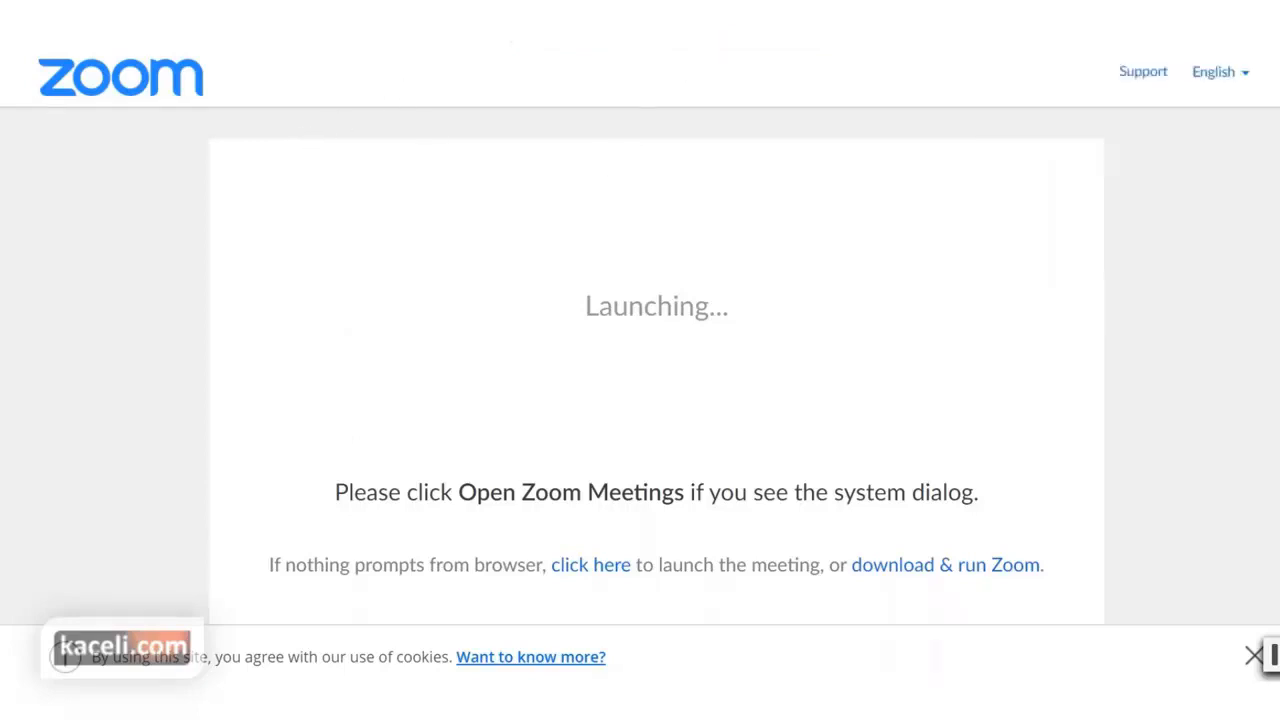
# Return to the Moodle web conference page and open the FA20-eLearning101 course at the Unit 1 activity list
pyautogui.click(1018, 20)
pyautogui.click(1018, 20)
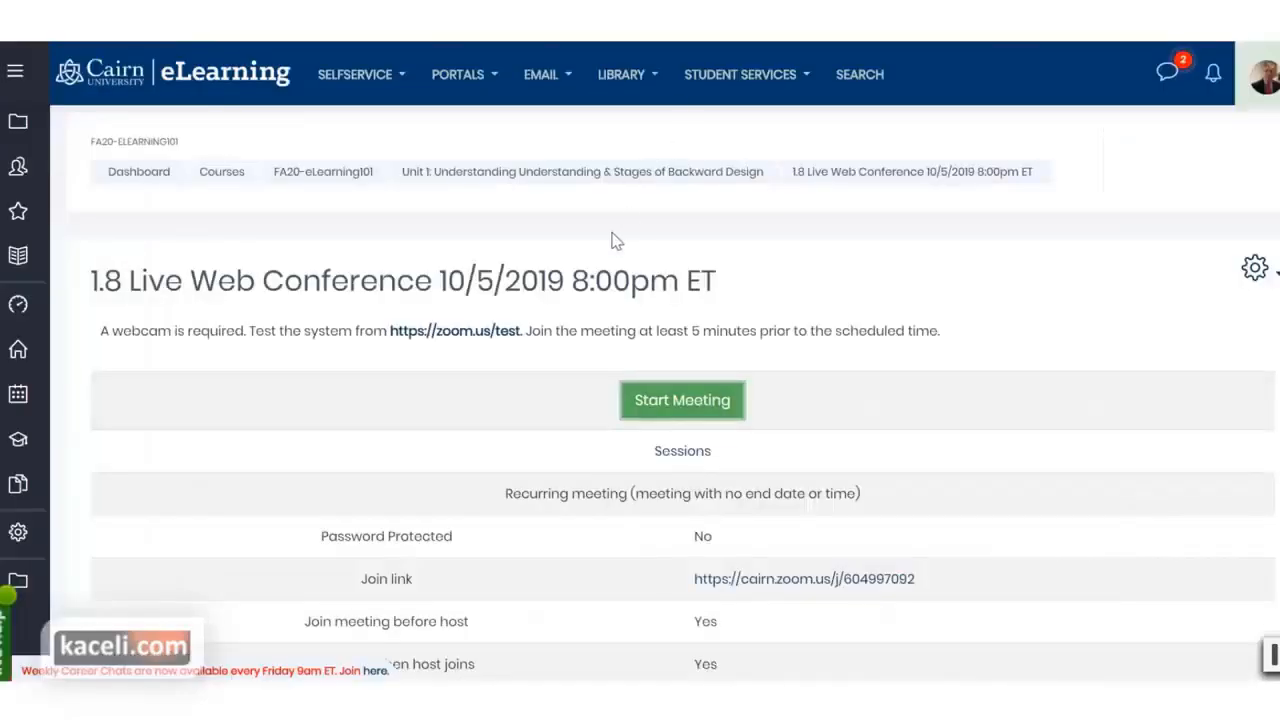
pyautogui.click(323, 178)
pyautogui.scroll(-3, 405, 388)
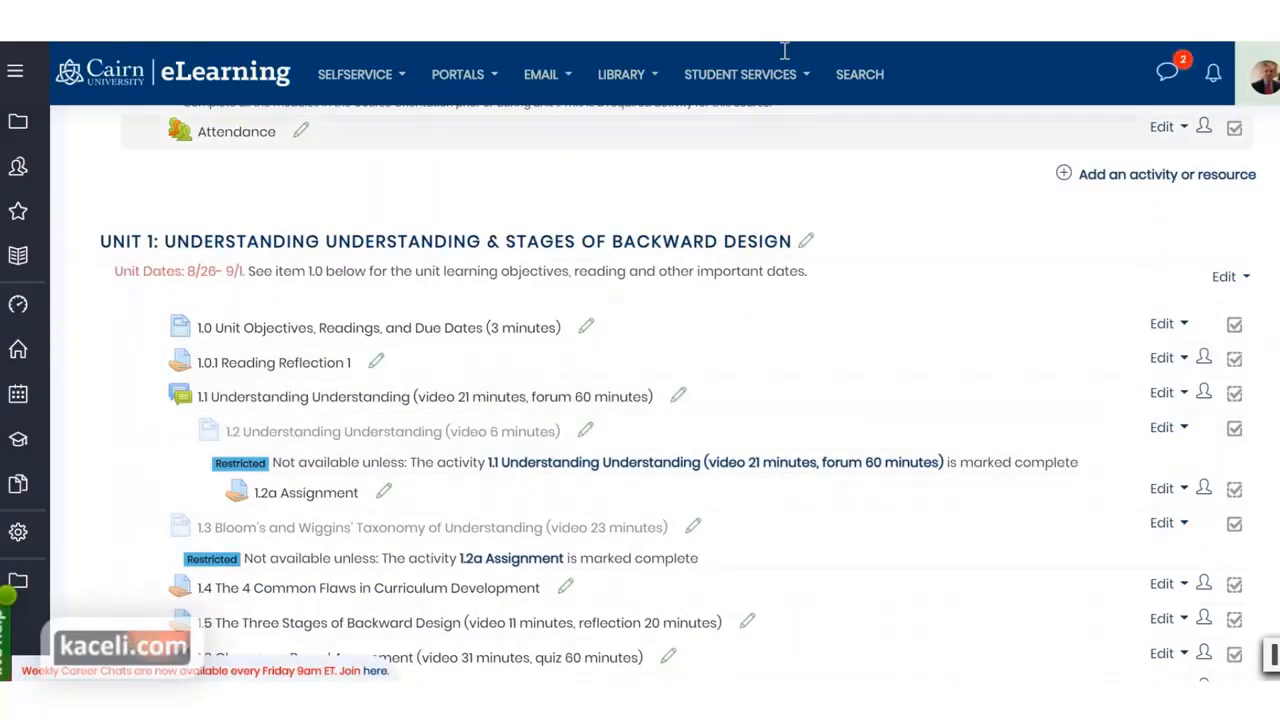
pyautogui.scroll(-1, 110, 275)
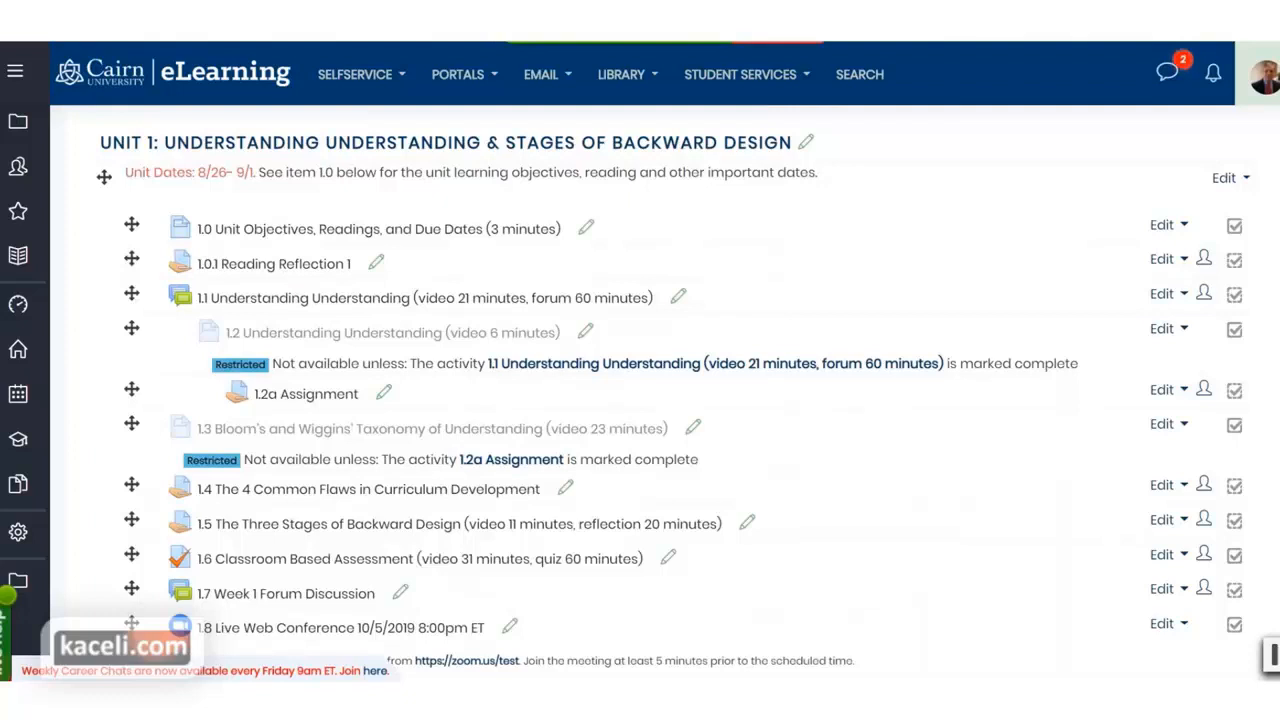
# Circle the 1.0 Unit Objectives, Readings, and Due Dates item in red with the Draw annotation tool, and stop sharing the screen
pyautogui.click(508, 85)
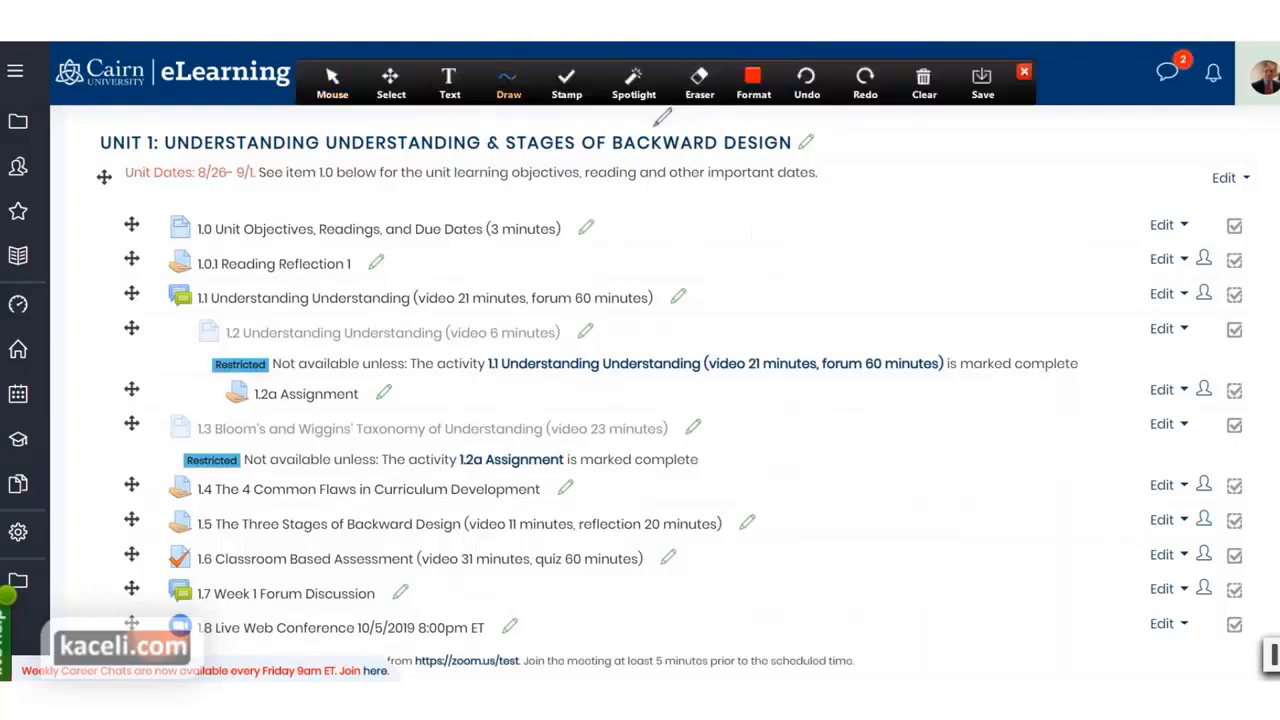
pyautogui.moveTo(238, 205)
pyautogui.mouseDown()
pyautogui.moveTo(195, 208)
pyautogui.moveTo(172, 236)
pyautogui.moveTo(558, 242)
pyautogui.moveTo(592, 214)
pyautogui.moveTo(244, 211)
pyautogui.mouseUp()
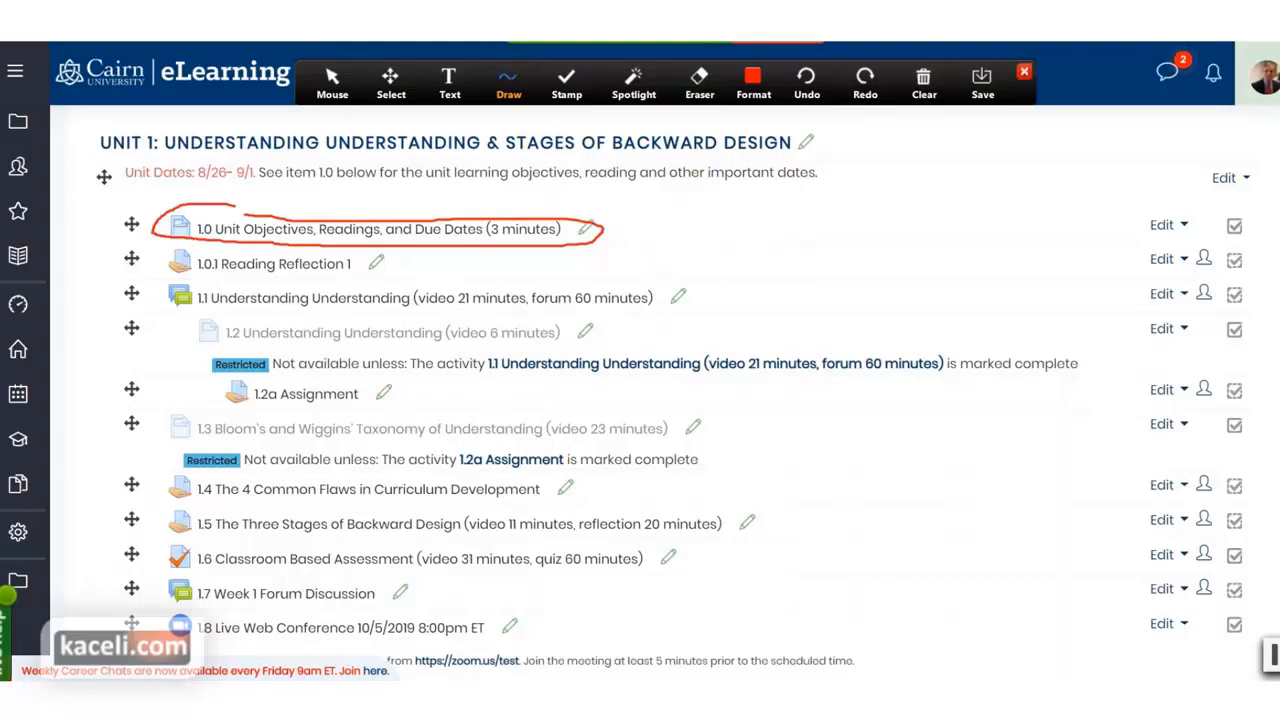
pyautogui.click(793, 47)
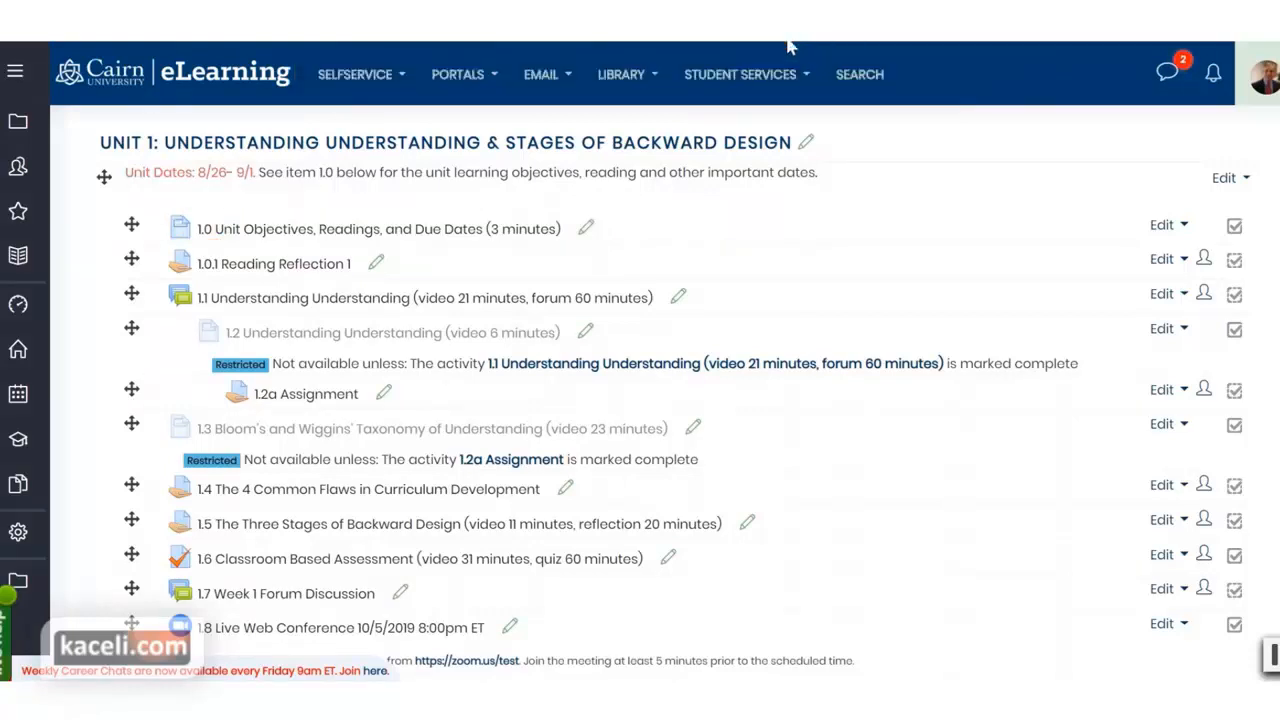